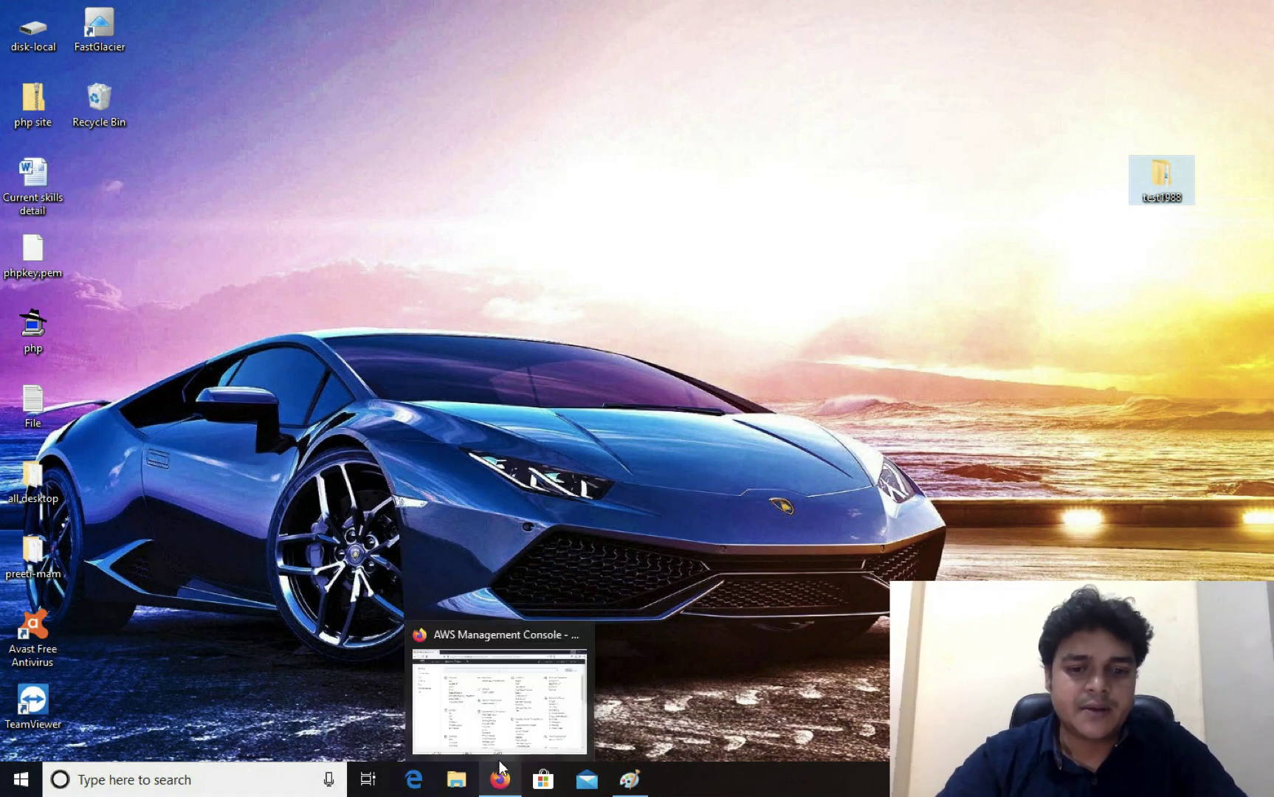
- Switch to Firefox and open the Elastic Beanstalk service from the AWS service list in a new tab
{"action": "left_click", "coordinate": [501, 779]}
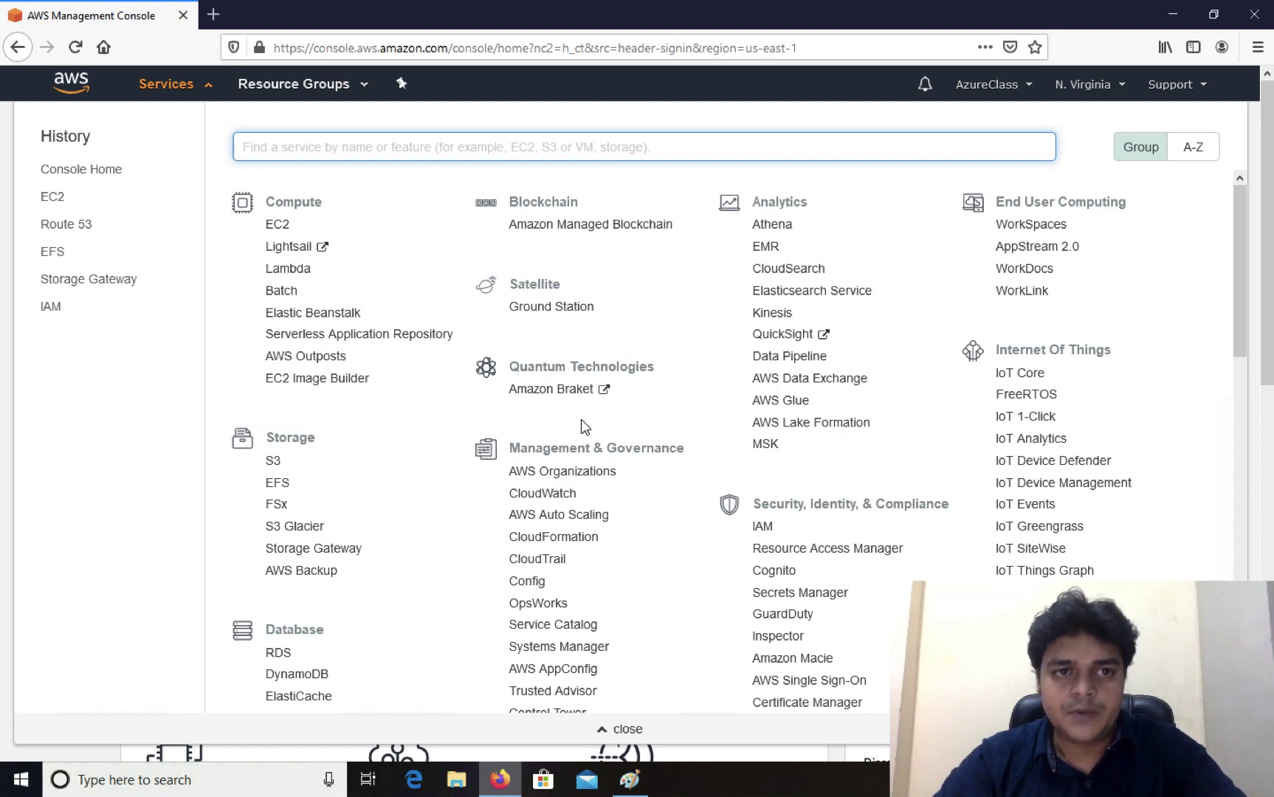
{"action": "left_click", "coordinate": [169, 89]}
{"action": "left_click", "coordinate": [167, 86]}
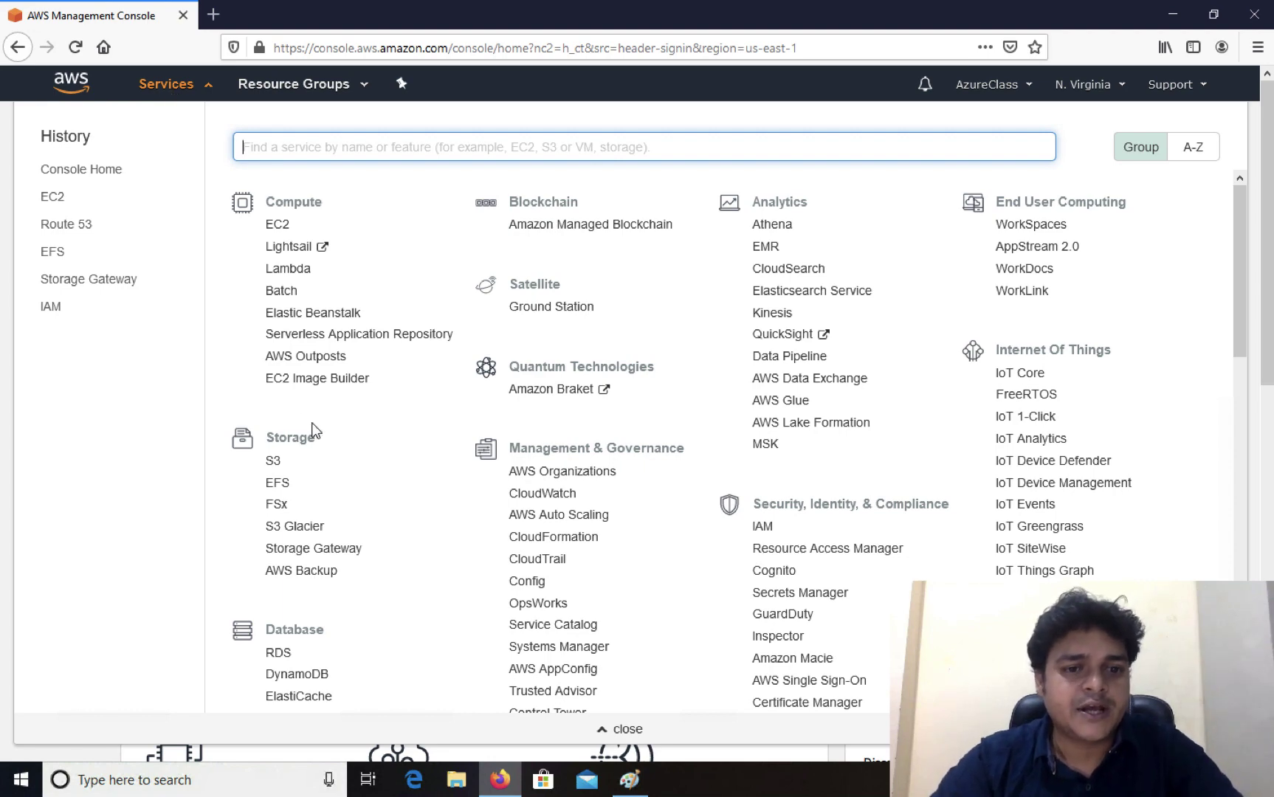
{"action": "scroll", "coordinate": [295, 332], "scroll_direction": "down", "scroll_amount": 2}
{"action": "scroll", "coordinate": [295, 287], "scroll_direction": "up", "scroll_amount": 2}
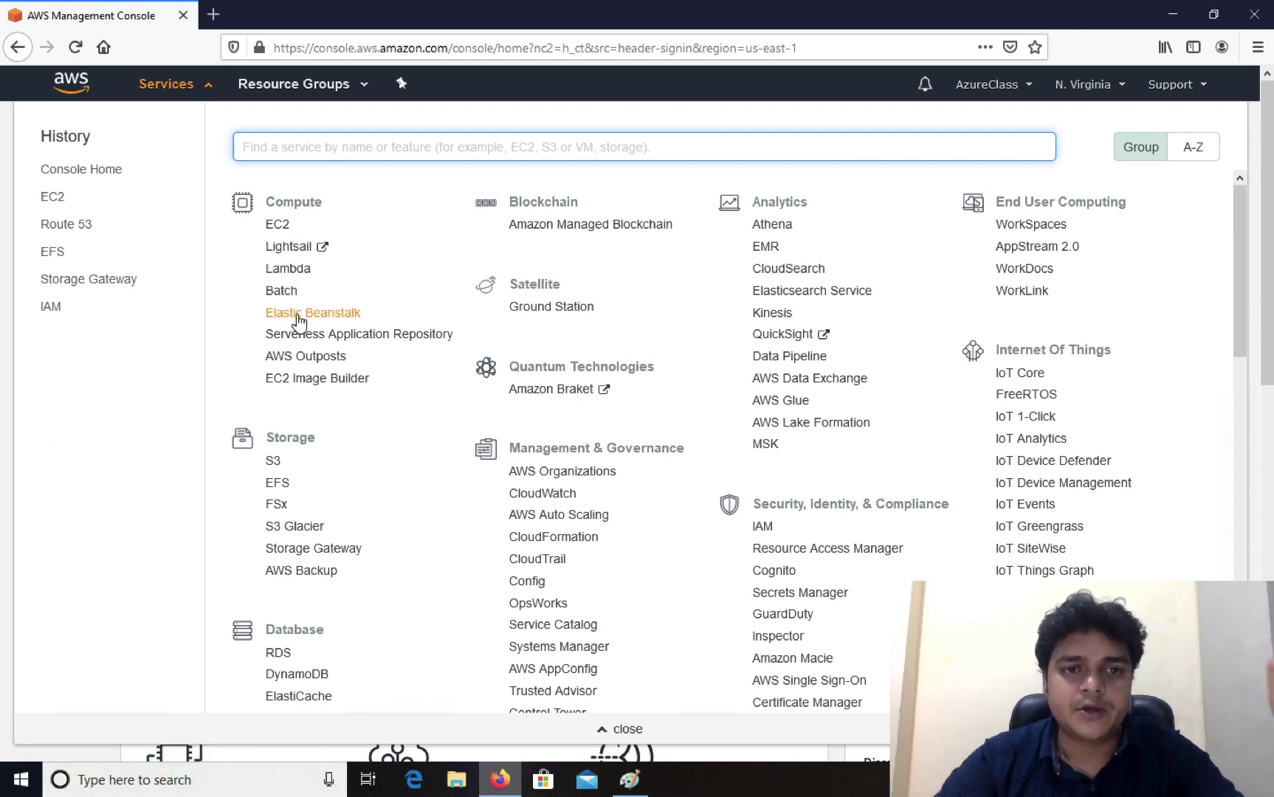
{"action": "right_click", "coordinate": [303, 320]}
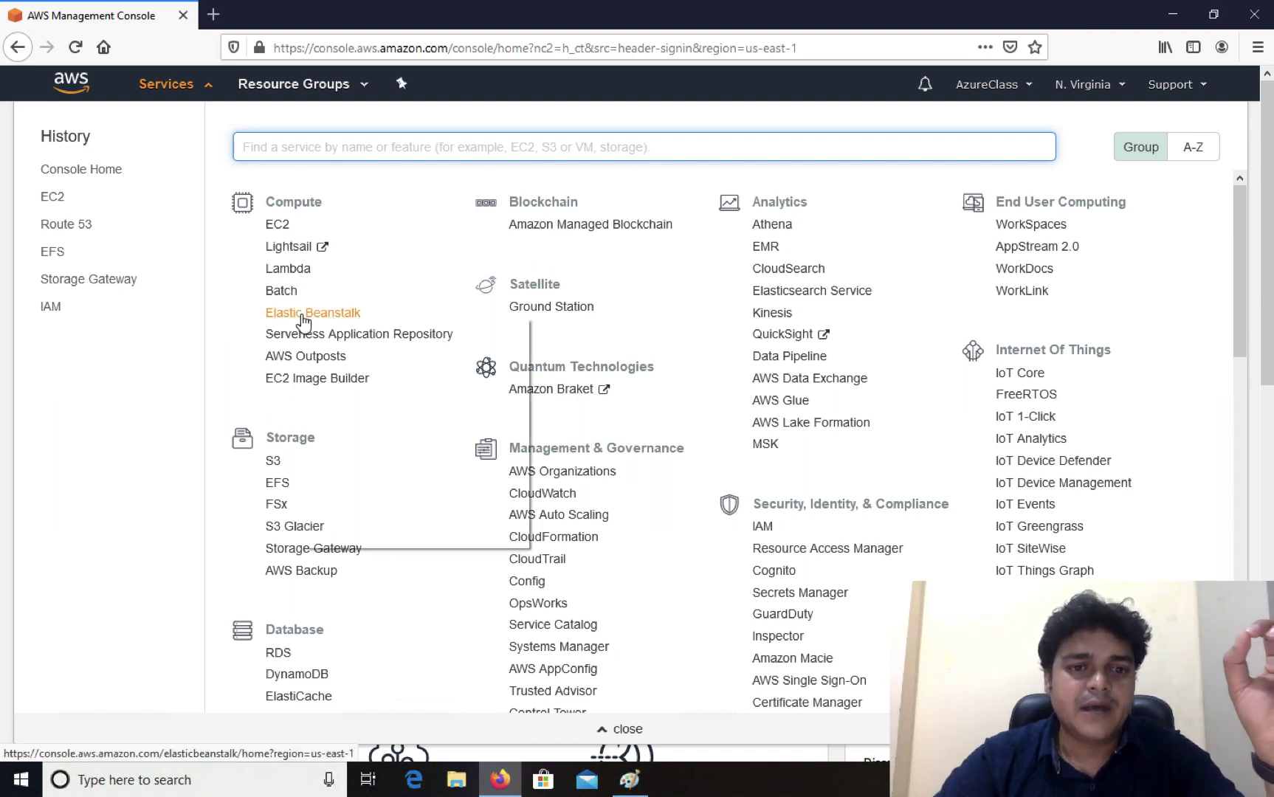
{"action": "left_click", "coordinate": [339, 329]}
{"action": "left_click", "coordinate": [315, 16]}
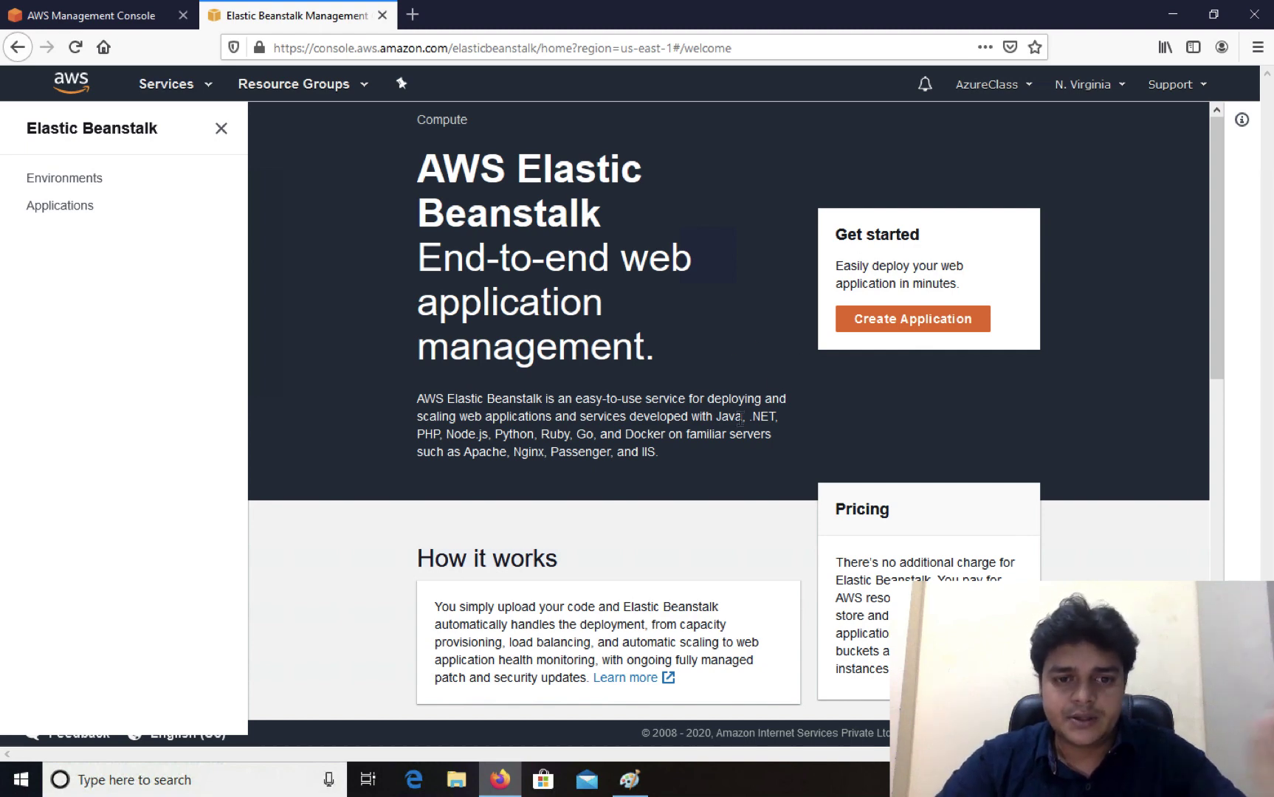
- Start creating a new Elastic Beanstalk web application and name it training-app
{"action": "scroll", "coordinate": [739, 424], "scroll_direction": "down", "scroll_amount": 4}
{"action": "scroll", "coordinate": [740, 420], "scroll_direction": "up", "scroll_amount": 4}
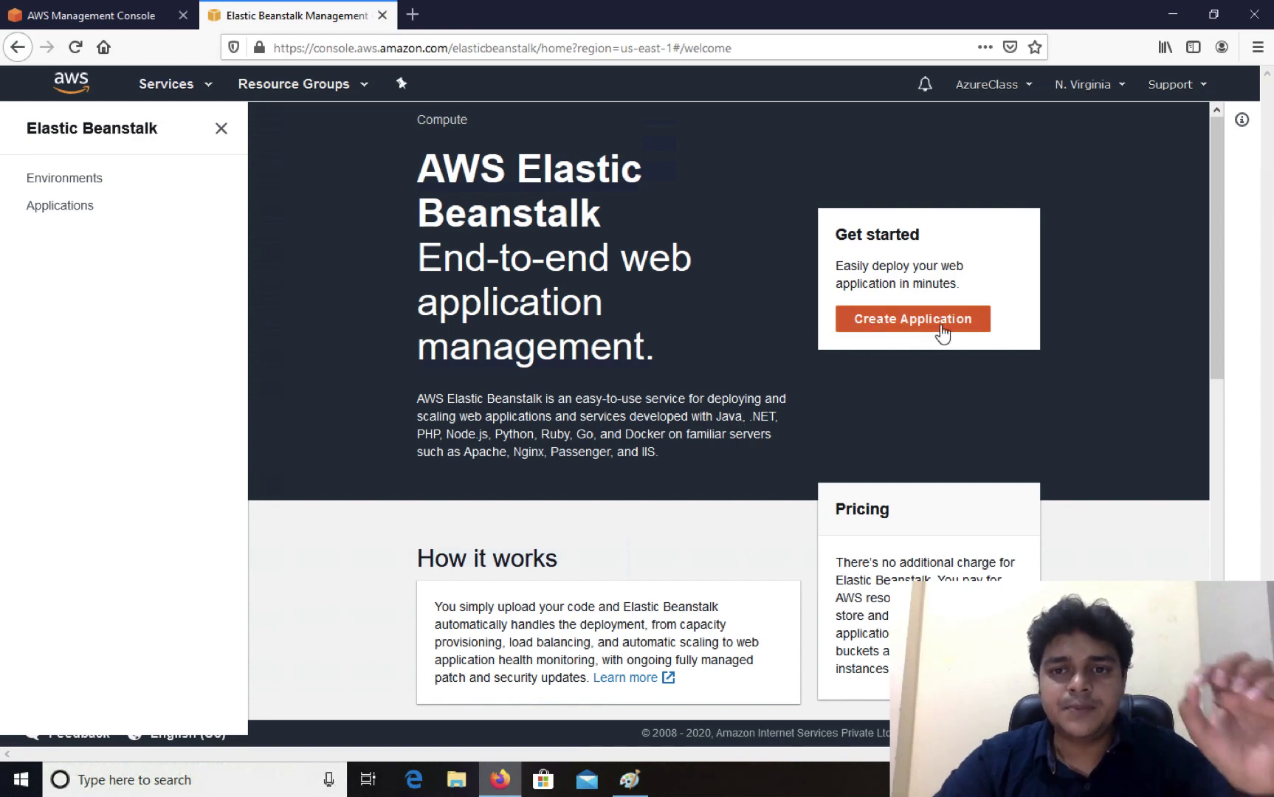
{"action": "left_click", "coordinate": [896, 323]}
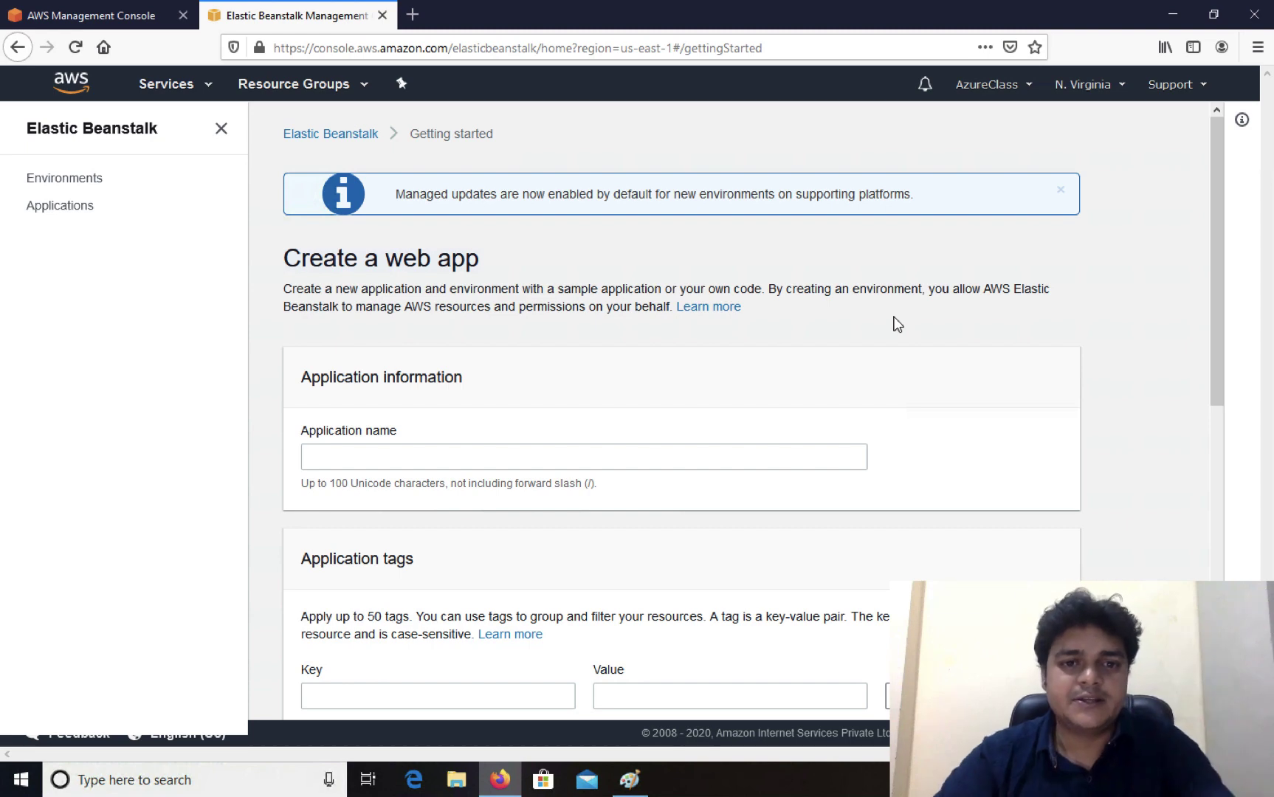
{"action": "left_click", "coordinate": [356, 460]}
{"action": "type", "text": "trai"}
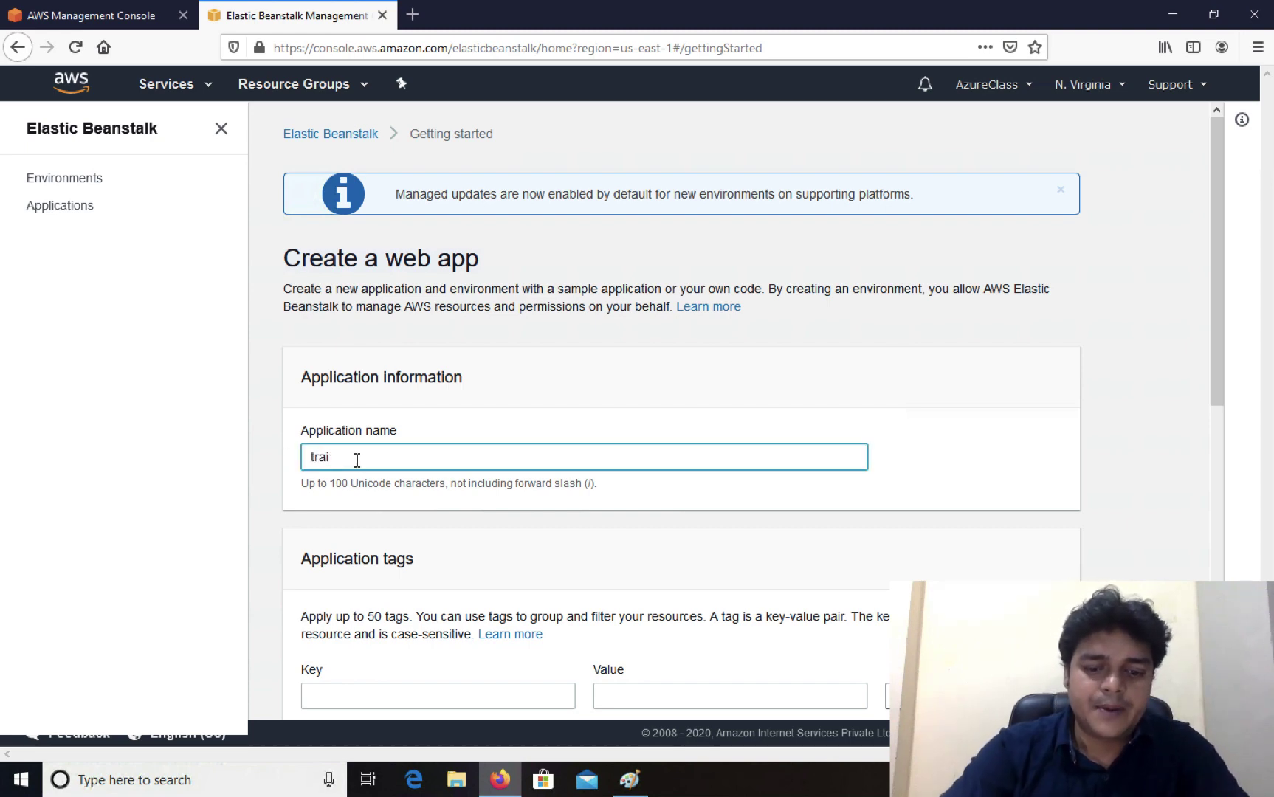
{"action": "type", "text": "ning-"}
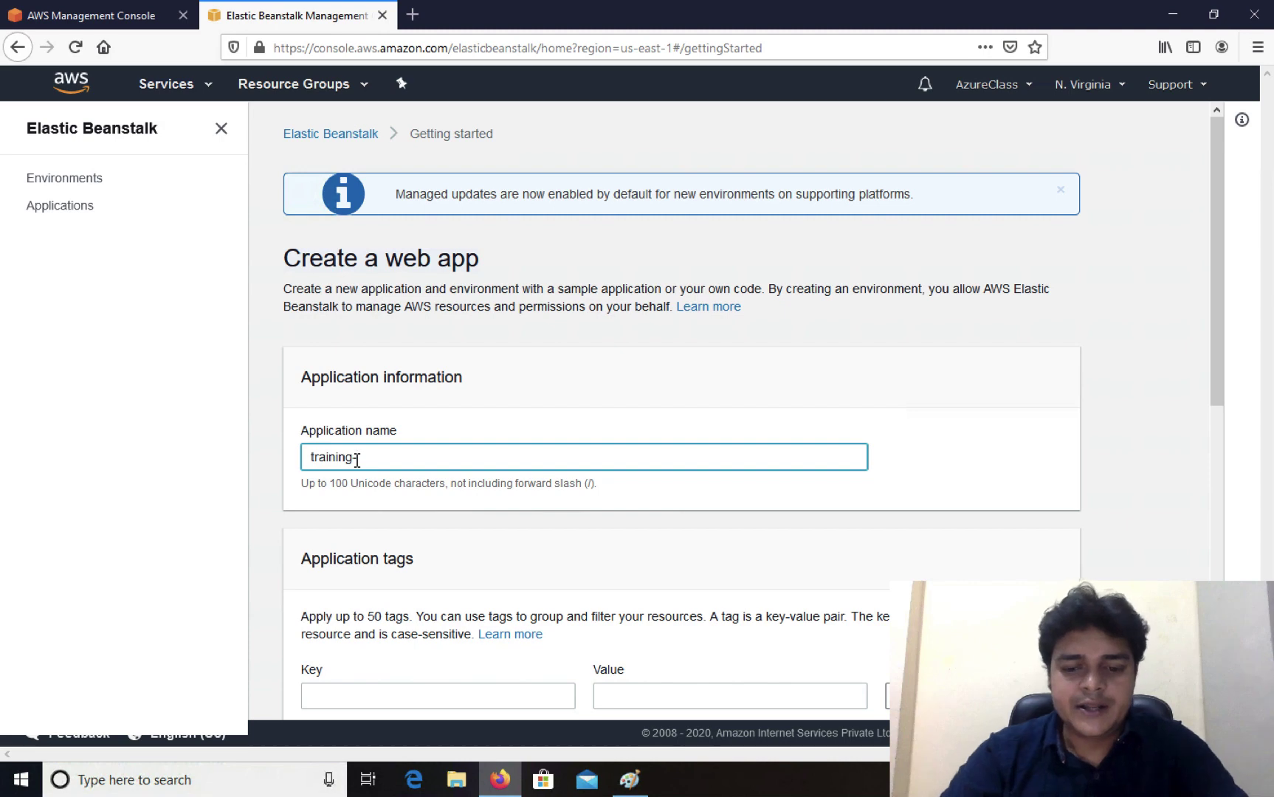
{"action": "type", "text": "app"}
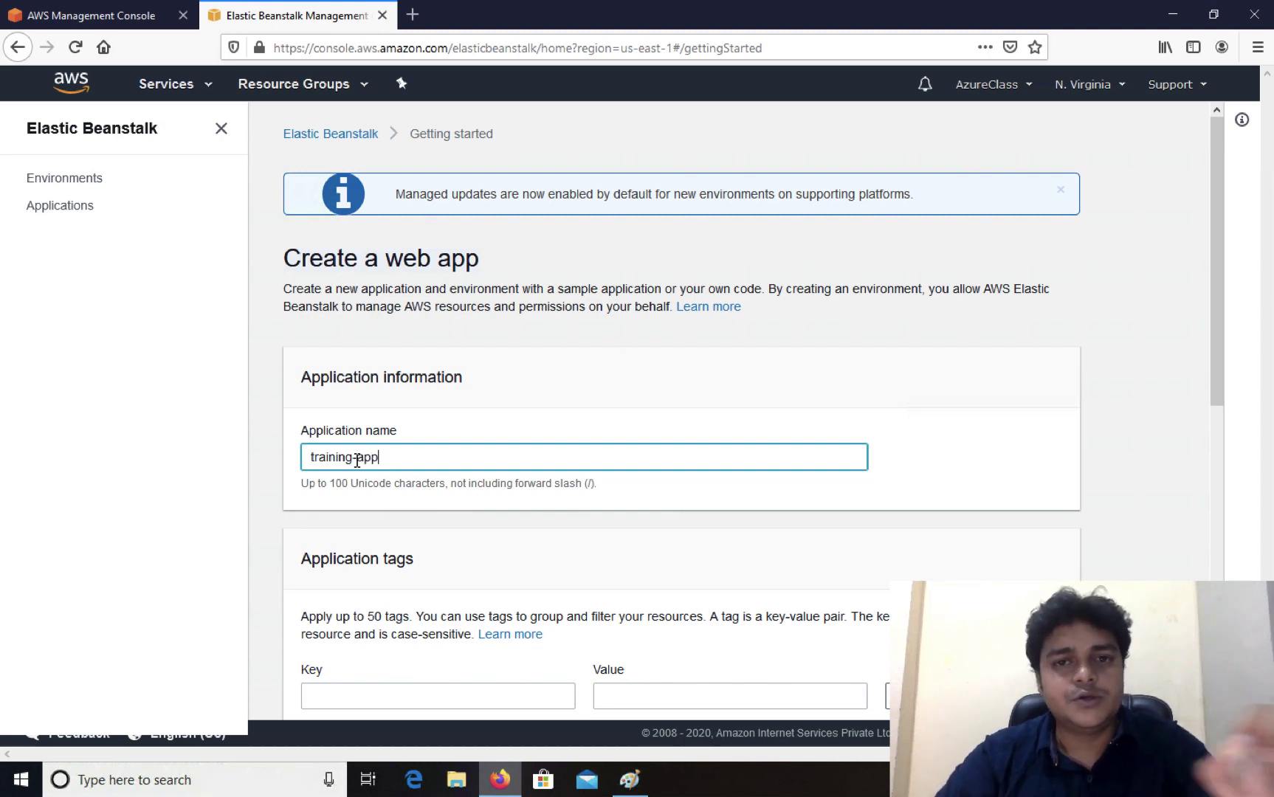
{"action": "left_click", "coordinate": [879, 389]}
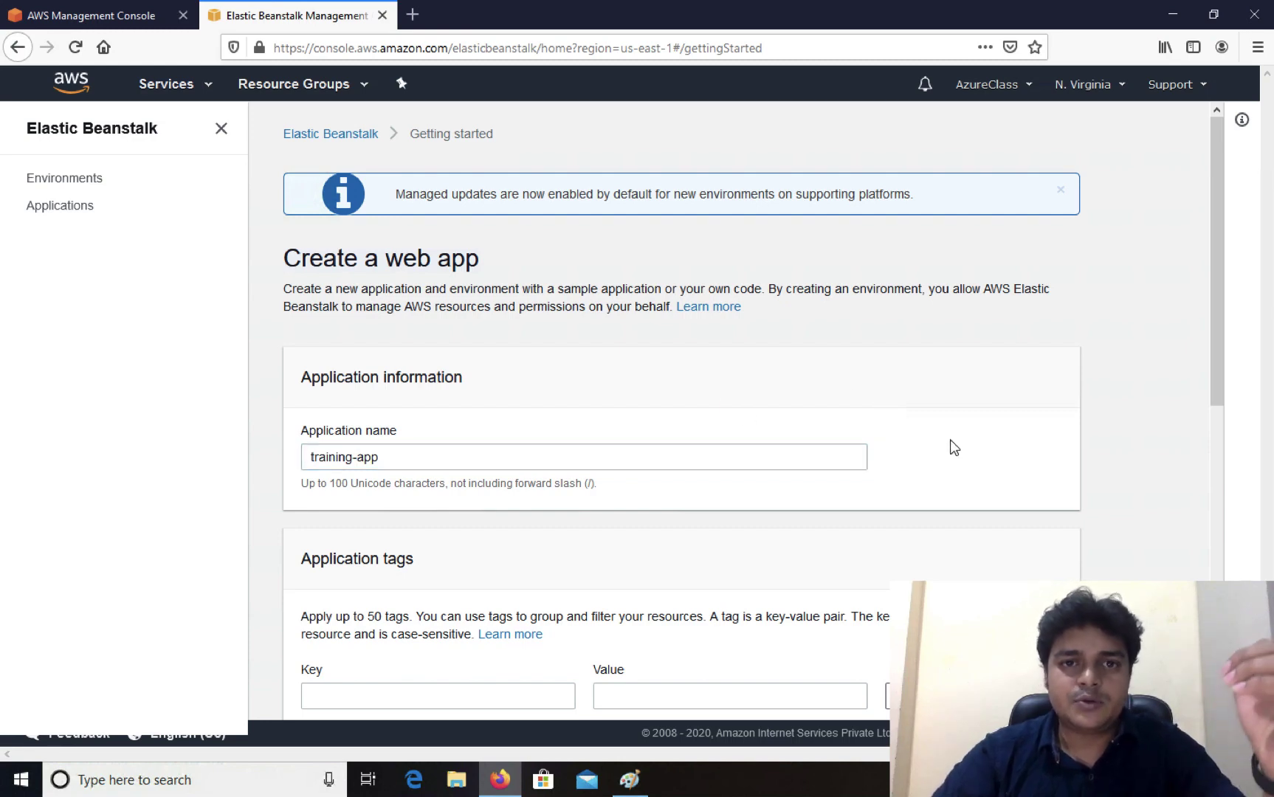
- Add an application tag with the key game and the value host
{"action": "scroll", "coordinate": [954, 448], "scroll_direction": "down", "scroll_amount": 5}
{"action": "scroll", "coordinate": [954, 448], "scroll_direction": "up", "scroll_amount": 5}
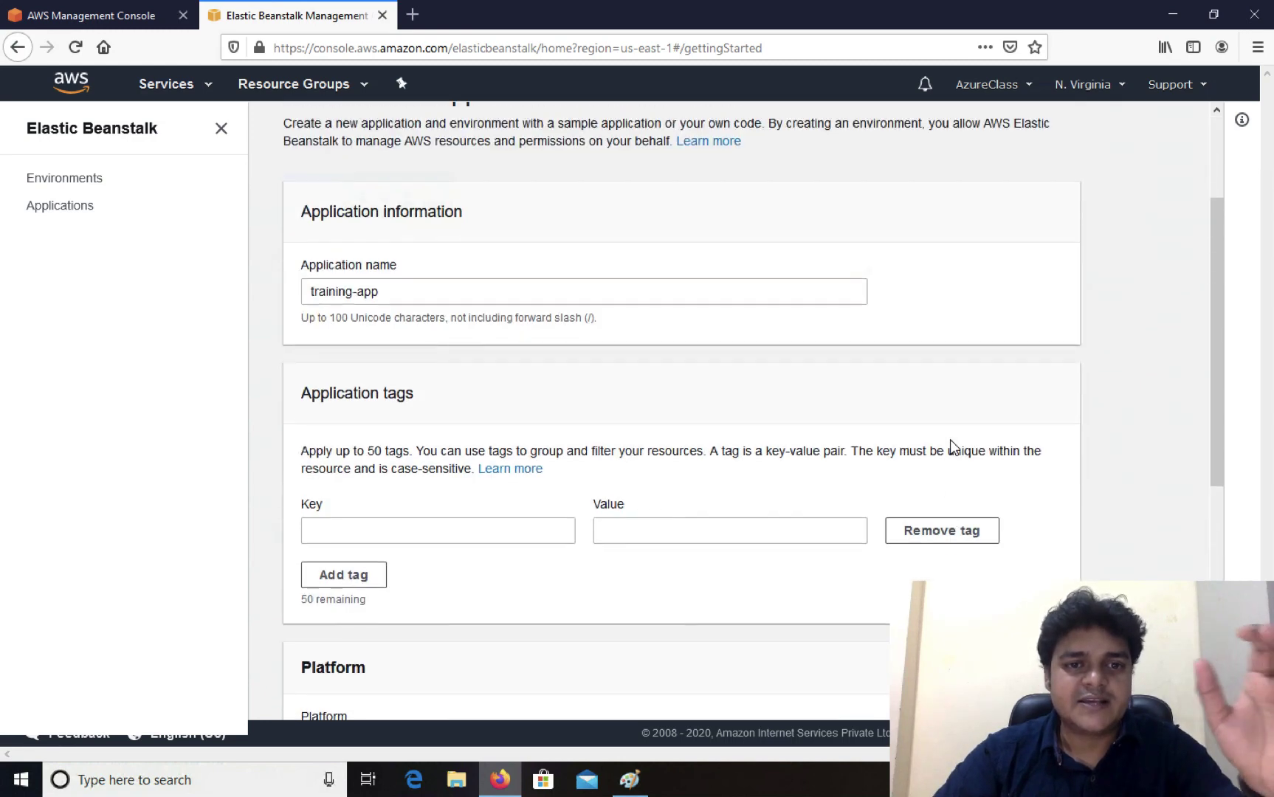
{"action": "scroll", "coordinate": [700, 455], "scroll_direction": "down", "scroll_amount": 5}
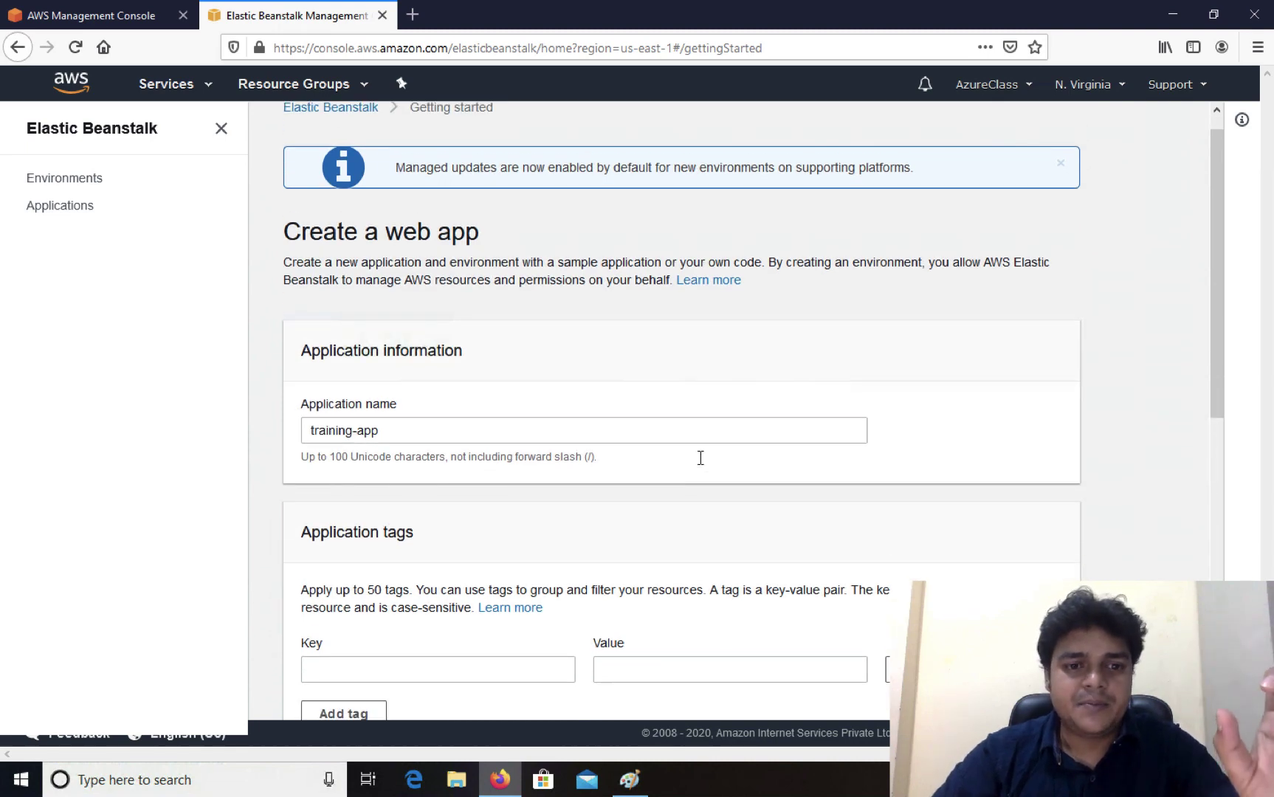
{"action": "scroll", "coordinate": [699, 457], "scroll_direction": "up", "scroll_amount": 5}
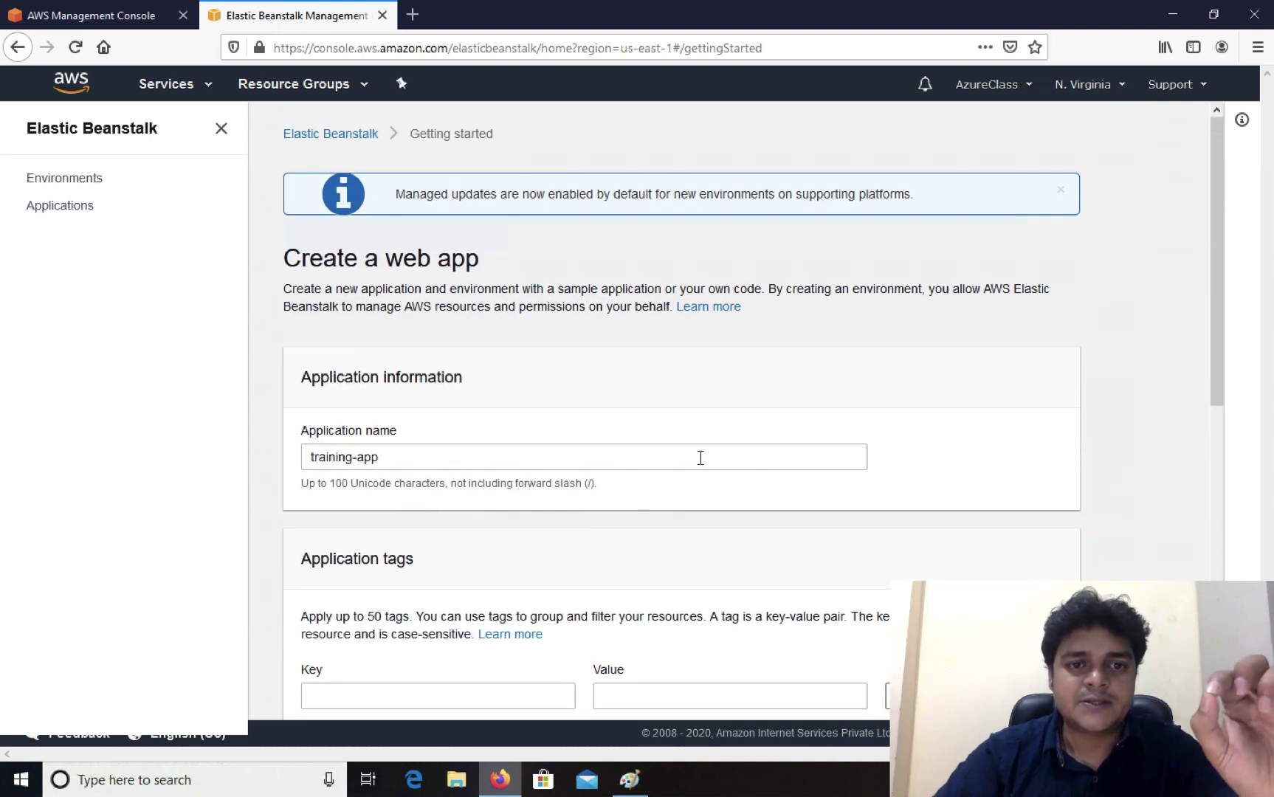
{"action": "scroll", "coordinate": [699, 457], "scroll_direction": "down", "scroll_amount": 6}
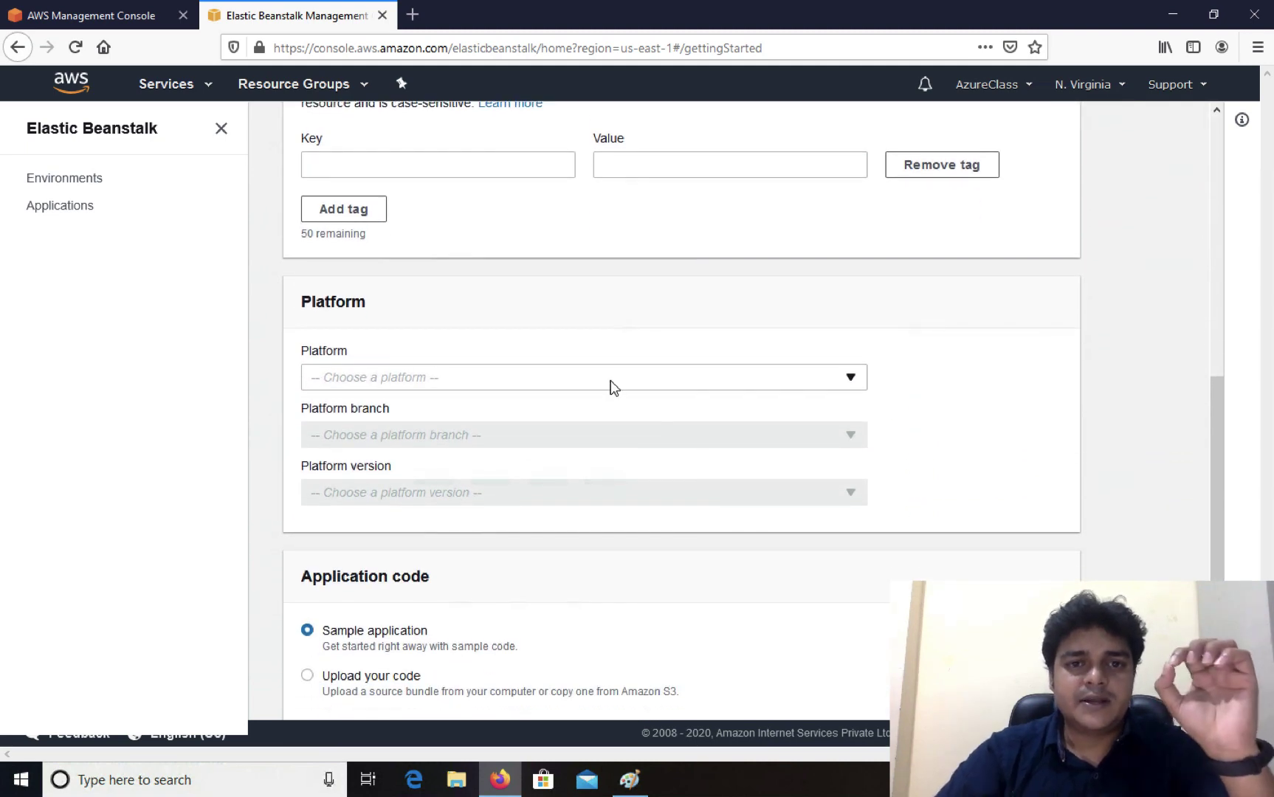
{"action": "scroll", "coordinate": [609, 383], "scroll_direction": "up", "scroll_amount": 2}
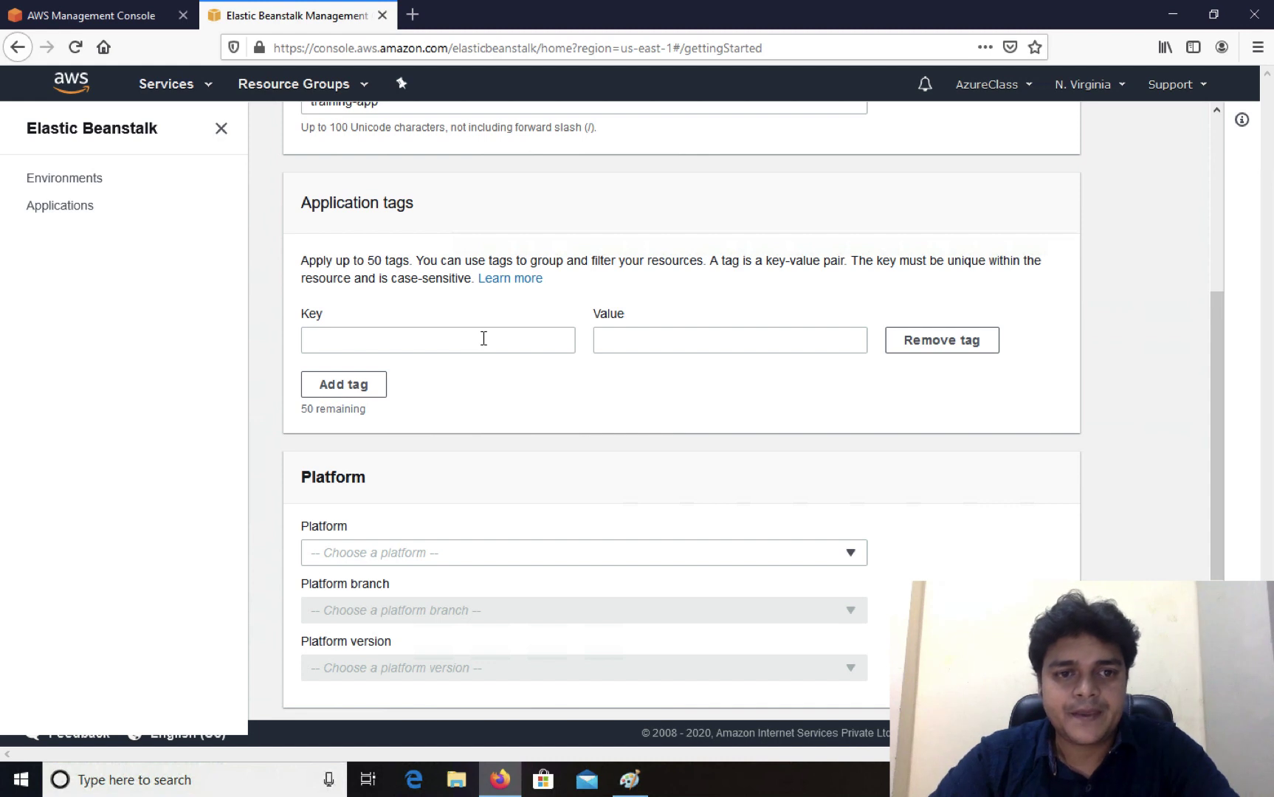
{"action": "left_click", "coordinate": [478, 338]}
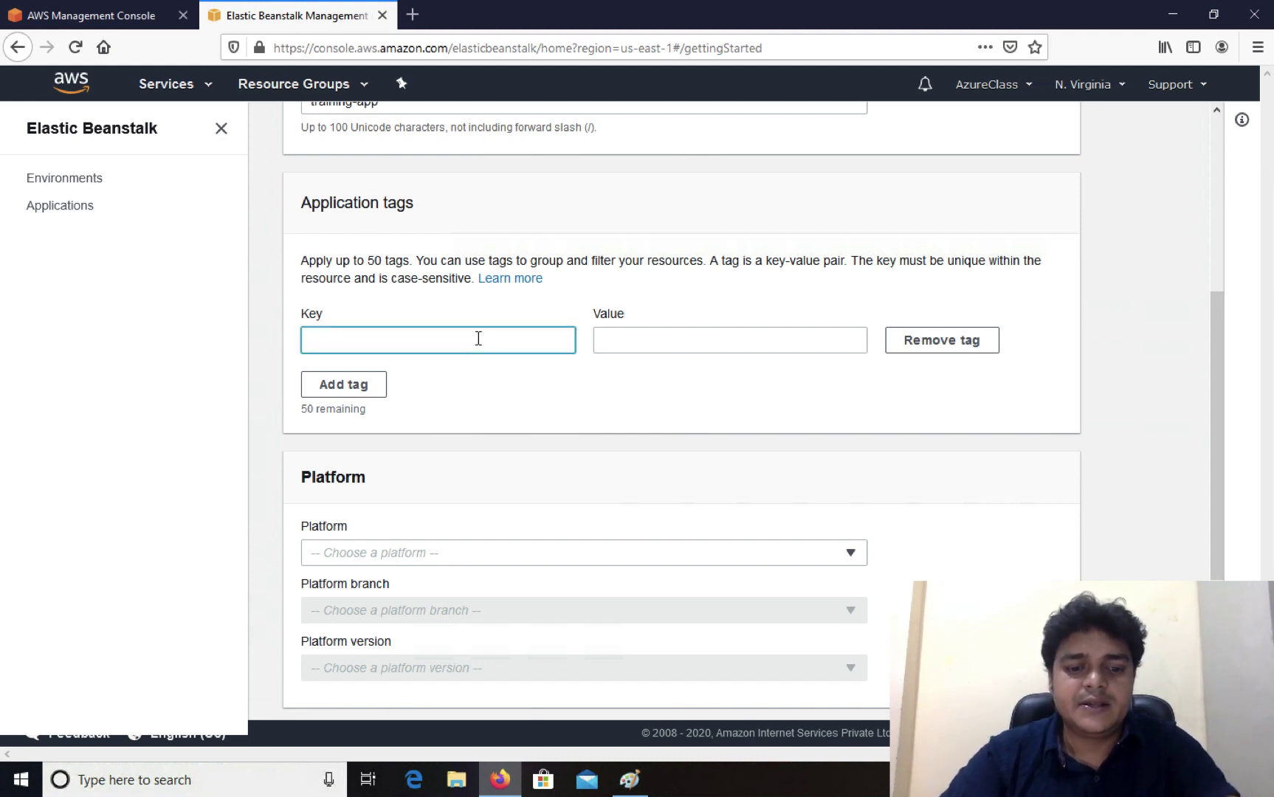
{"action": "type", "text": "ga"}
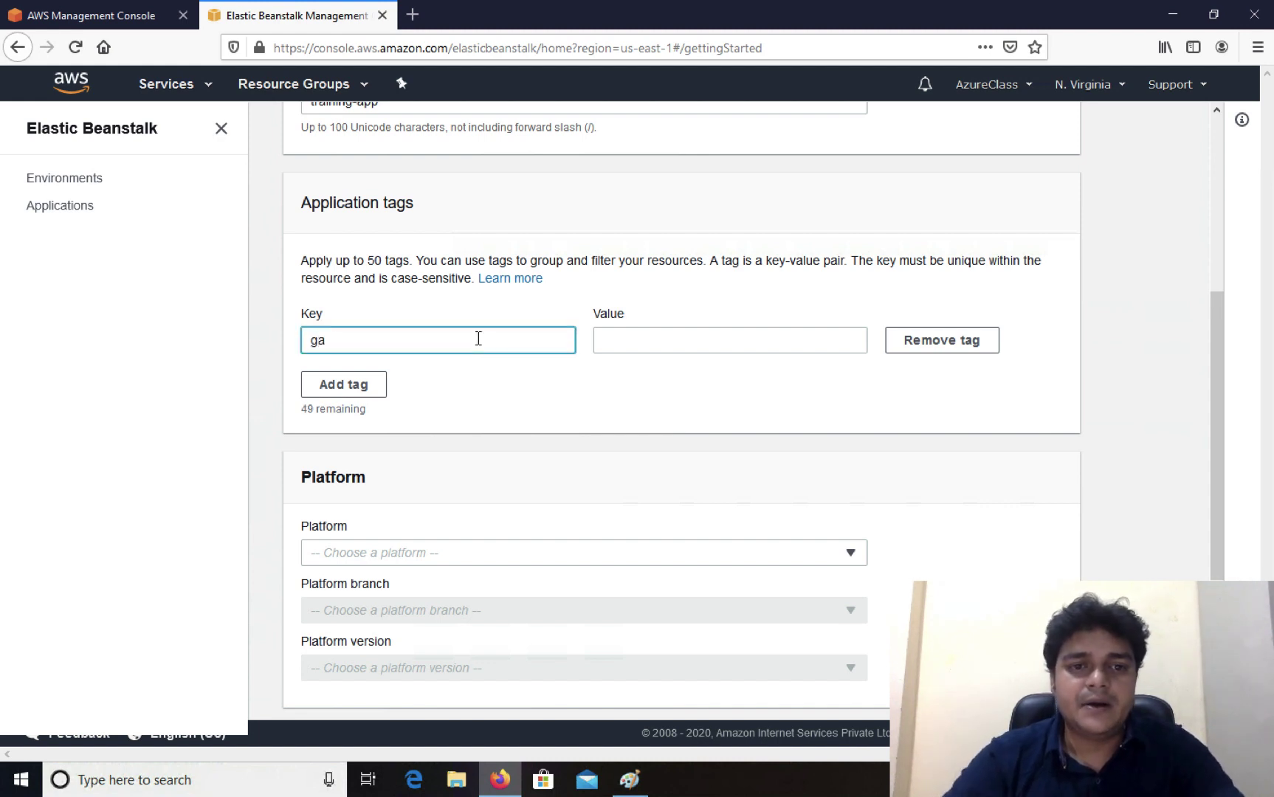
{"action": "type", "text": "me"}
{"action": "key", "text": "Tab"}
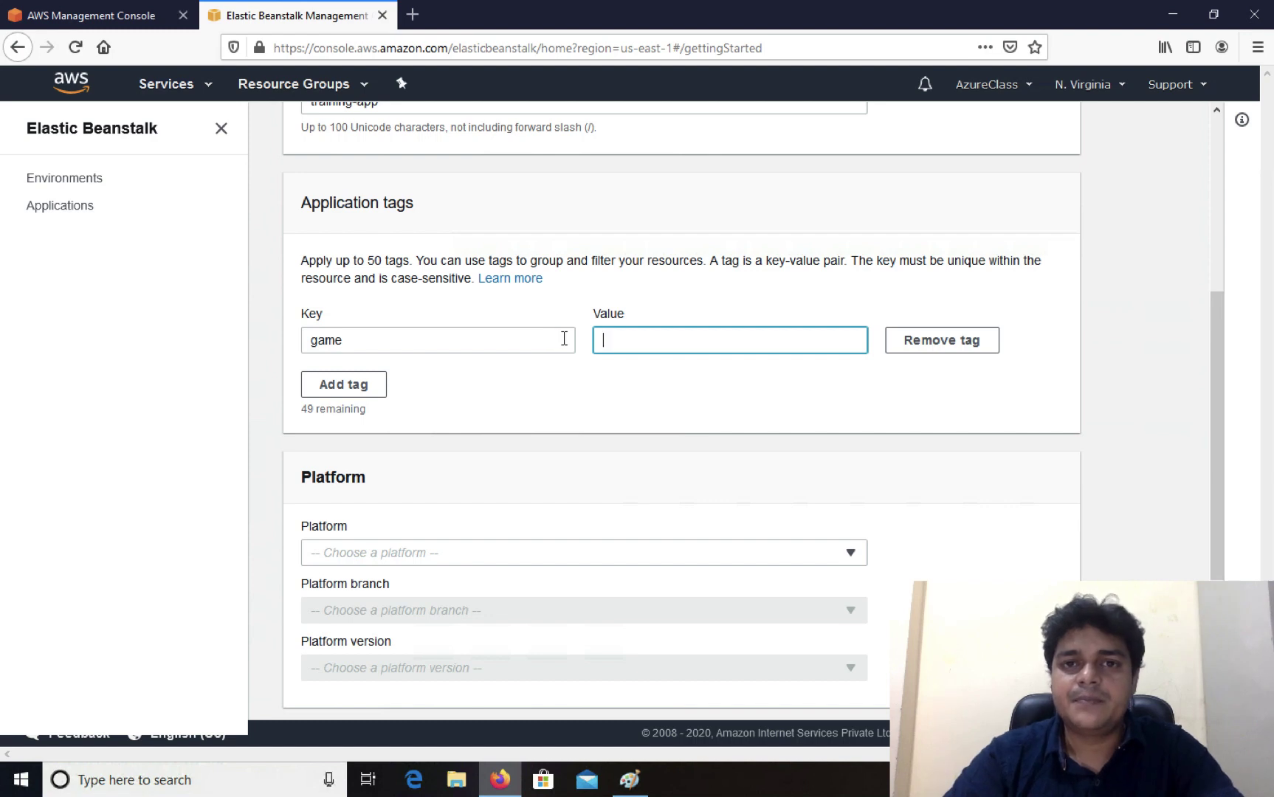
{"action": "type", "text": "host"}
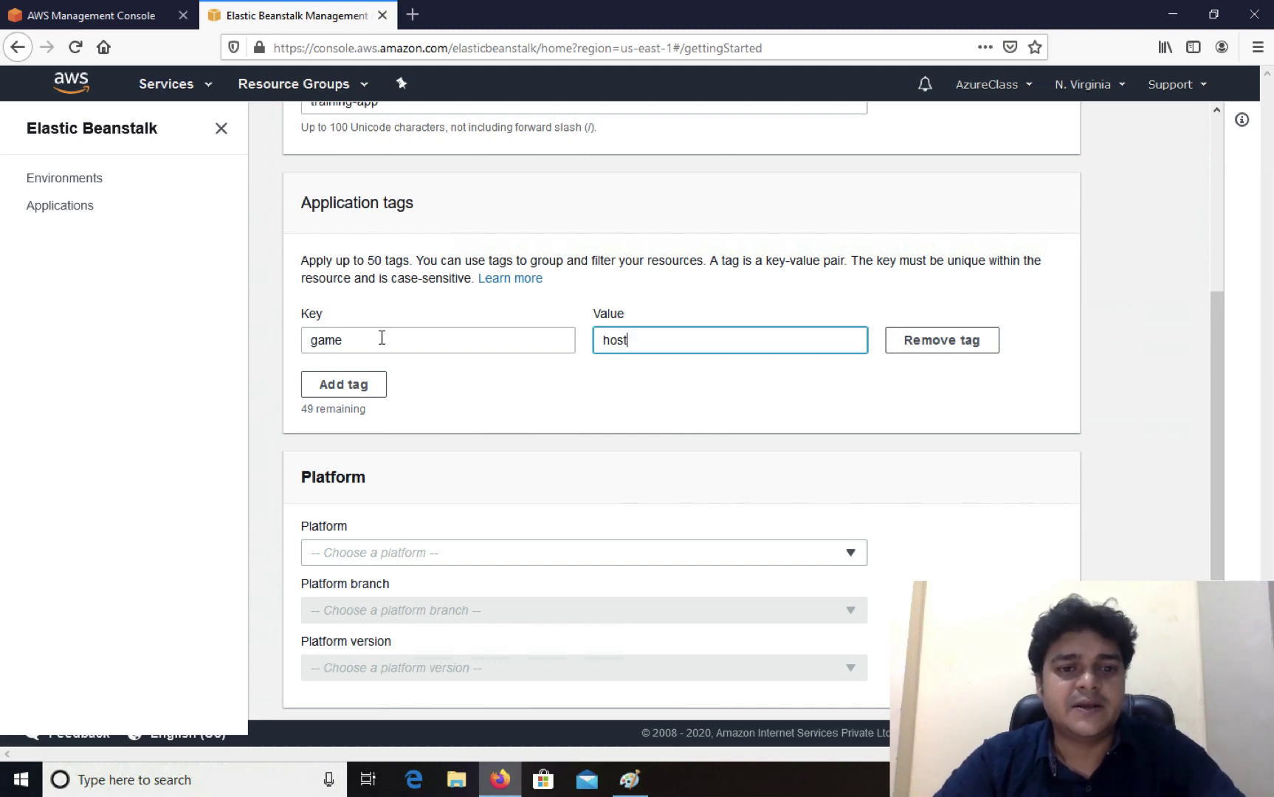
- Set the platform to .NET on Windows Server, branch IIS 8 running on 64bit Windows Server 2012, and create the application with the sample code
{"action": "scroll", "coordinate": [391, 413], "scroll_direction": "down", "scroll_amount": 2}
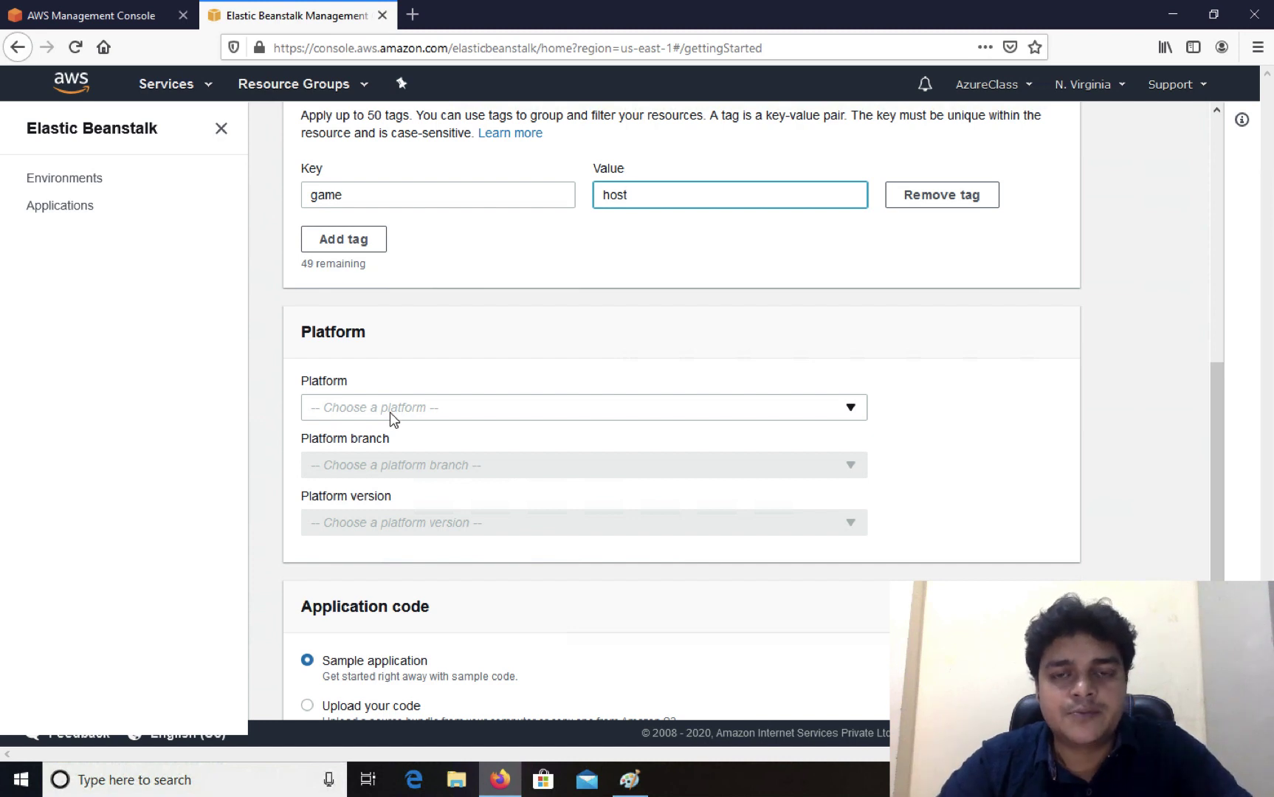
{"action": "left_click", "coordinate": [443, 407]}
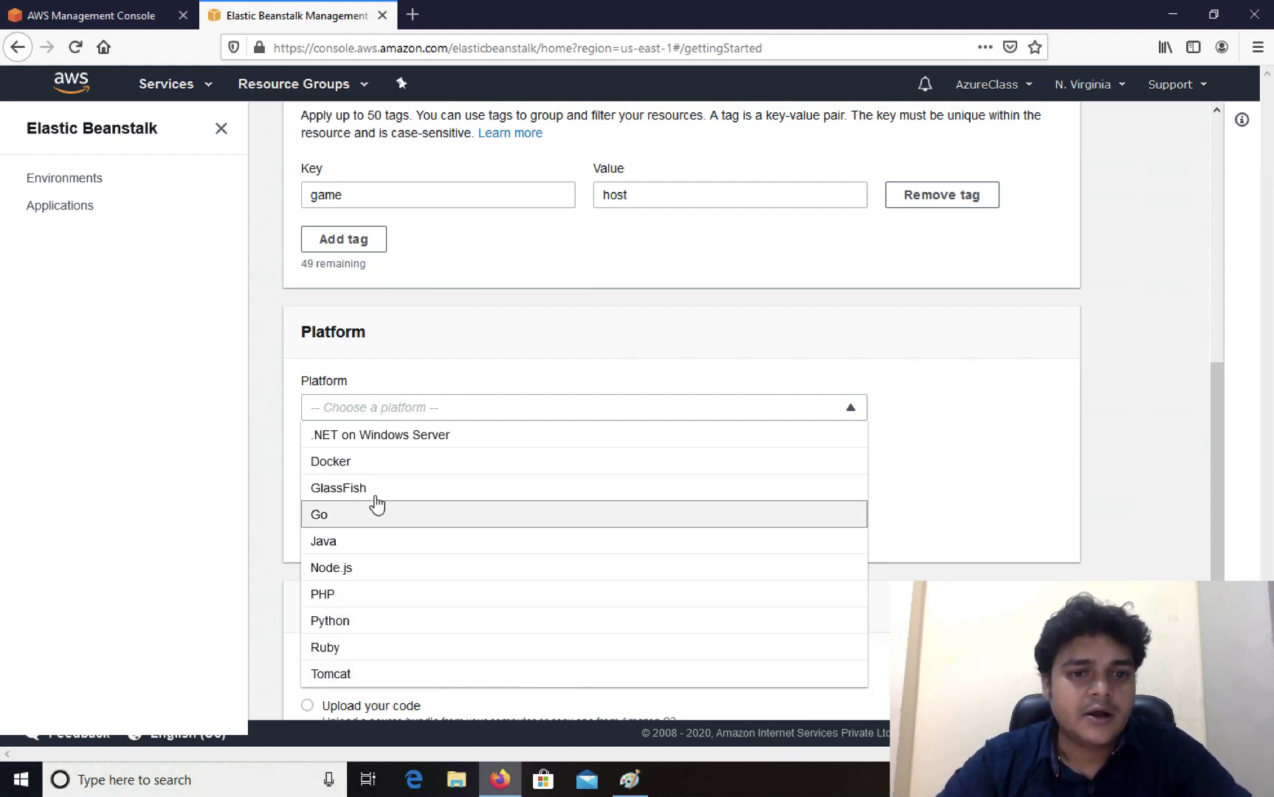
{"action": "left_click", "coordinate": [394, 441]}
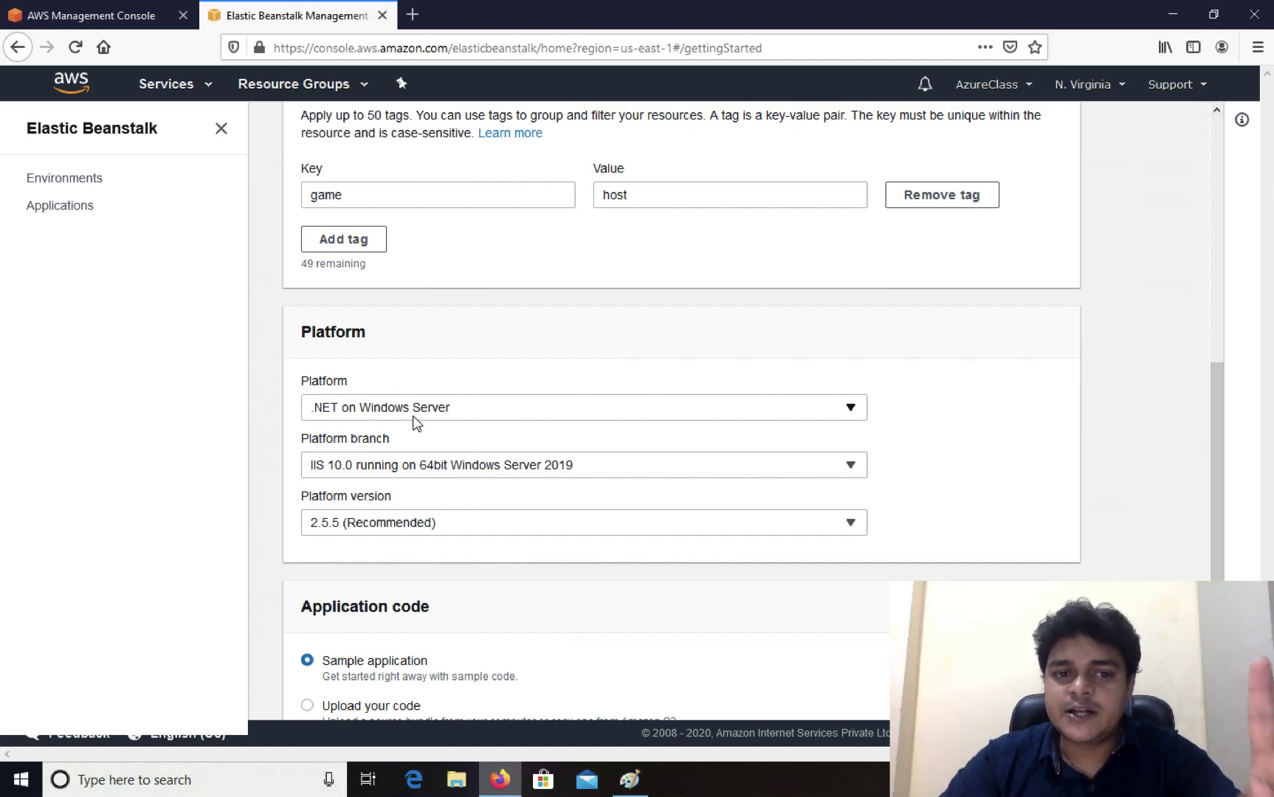
{"action": "left_click", "coordinate": [421, 466]}
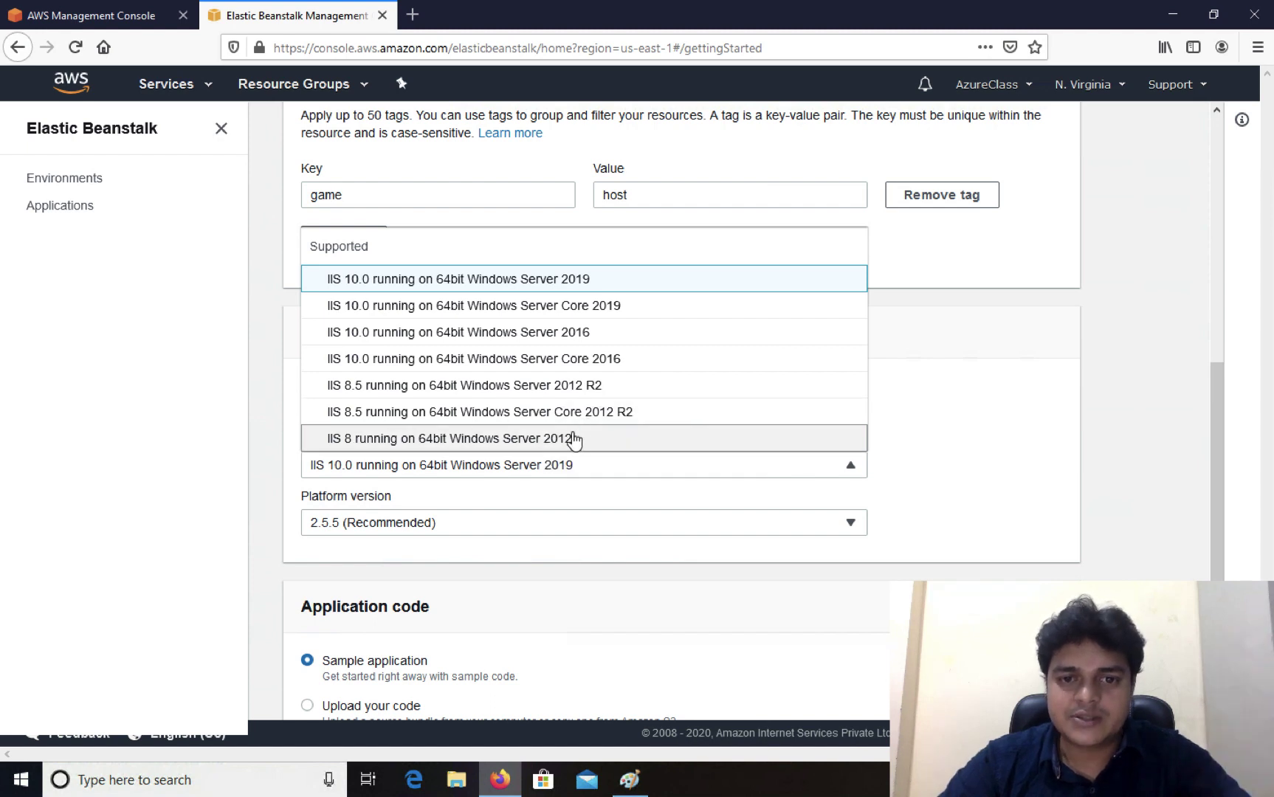
{"action": "left_click", "coordinate": [549, 429]}
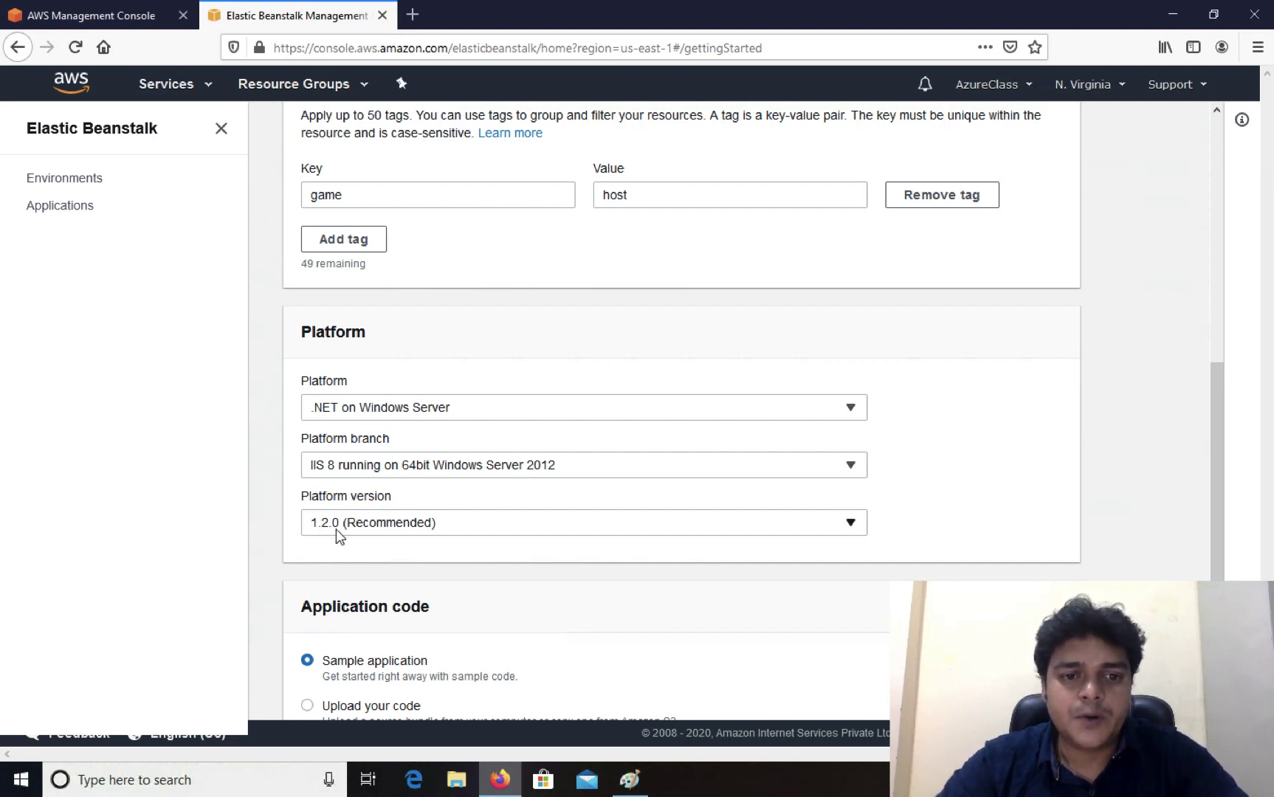
{"action": "scroll", "coordinate": [369, 539], "scroll_direction": "down", "scroll_amount": 2}
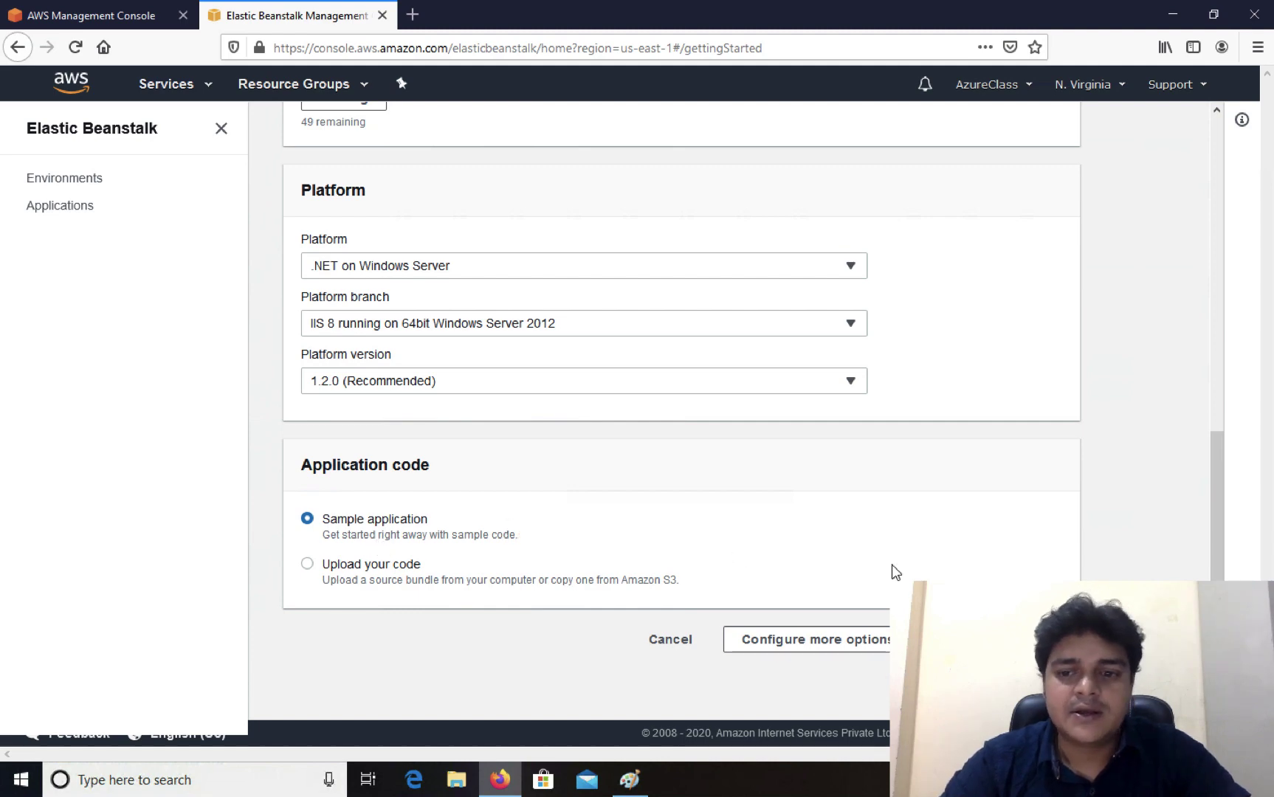
{"action": "left_click", "coordinate": [952, 639]}
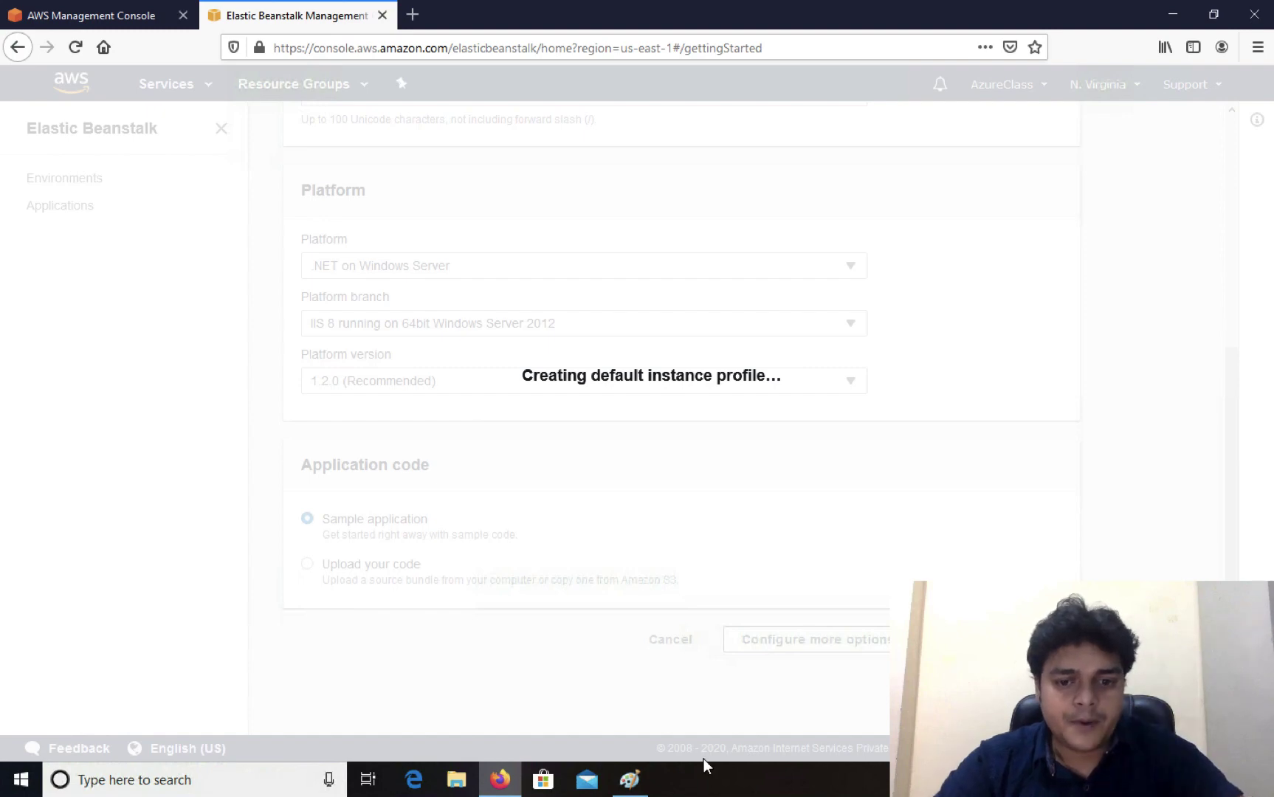
- Switch to Paint and add a text box of about 720 × 413 px below the headings reading "Step-1" and, on a second line, "Create beanstal app"
{"action": "left_click", "coordinate": [634, 775]}
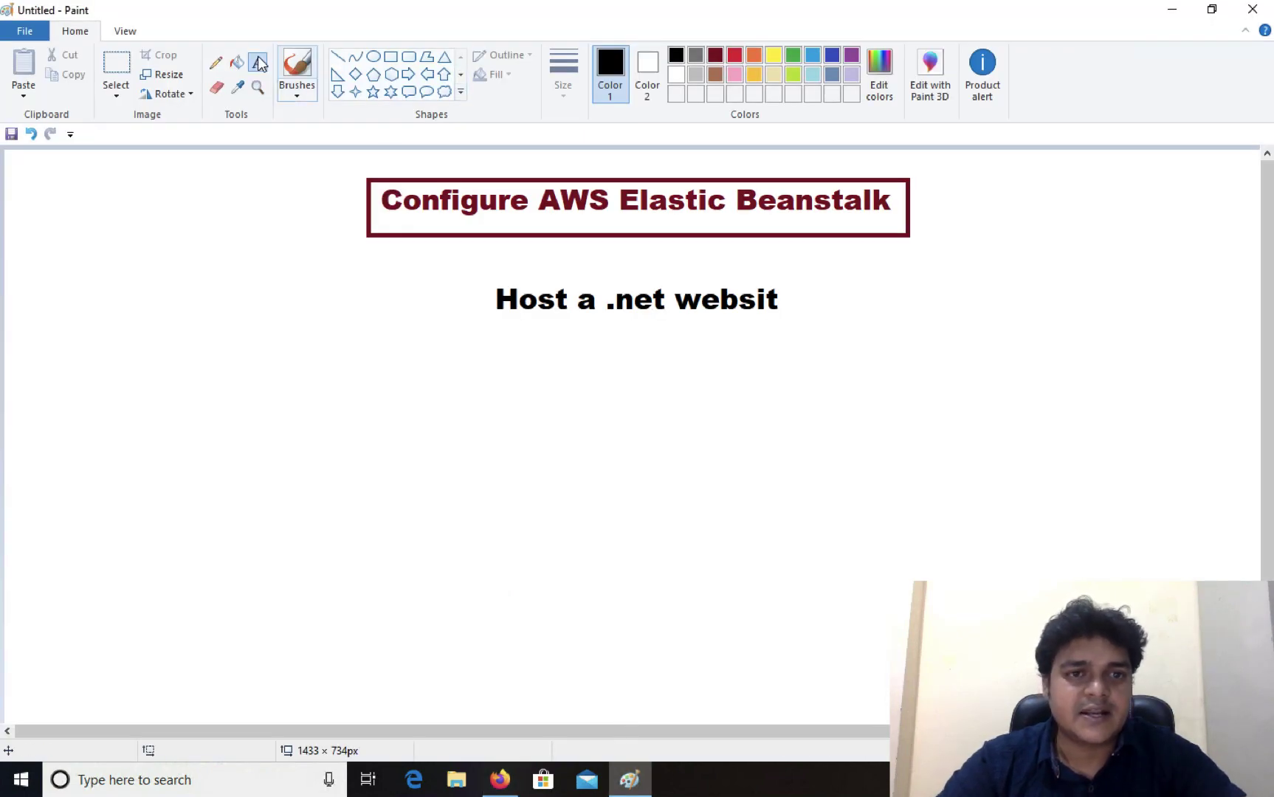
{"action": "left_click", "coordinate": [101, 358]}
{"action": "left_click_drag", "start_coordinate": [101, 359], "coordinate": [736, 743]}
{"action": "type", "text": "Ste"}
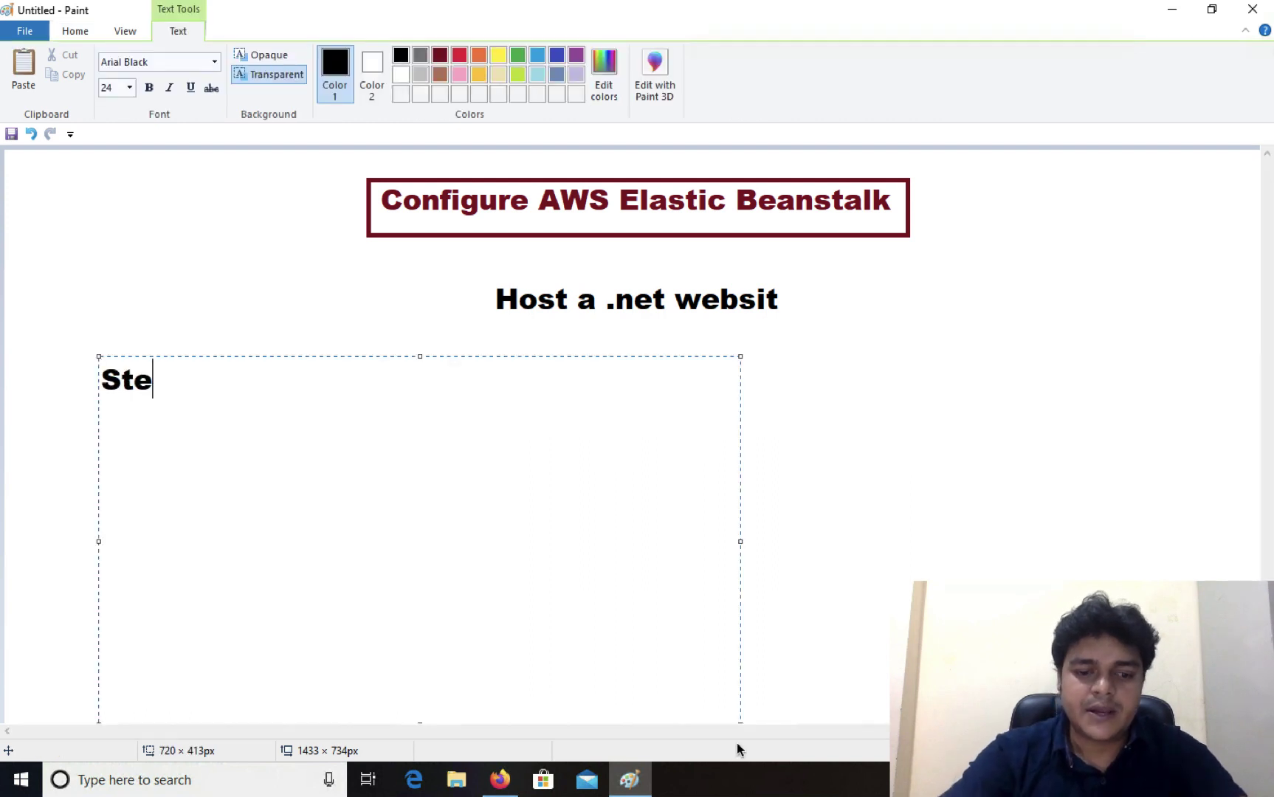
{"action": "type", "text": "p-1"}
{"action": "key", "text": "Return"}
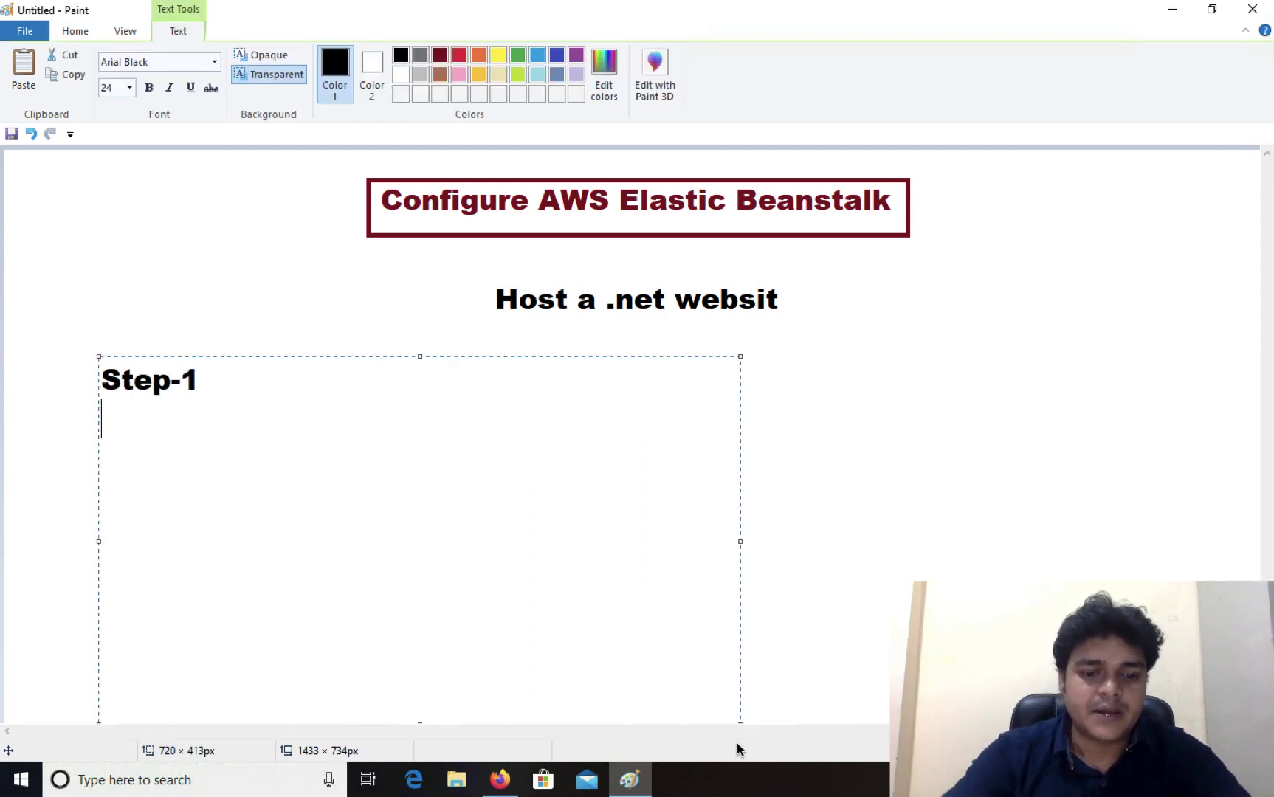
{"action": "type", "text": "Create b"}
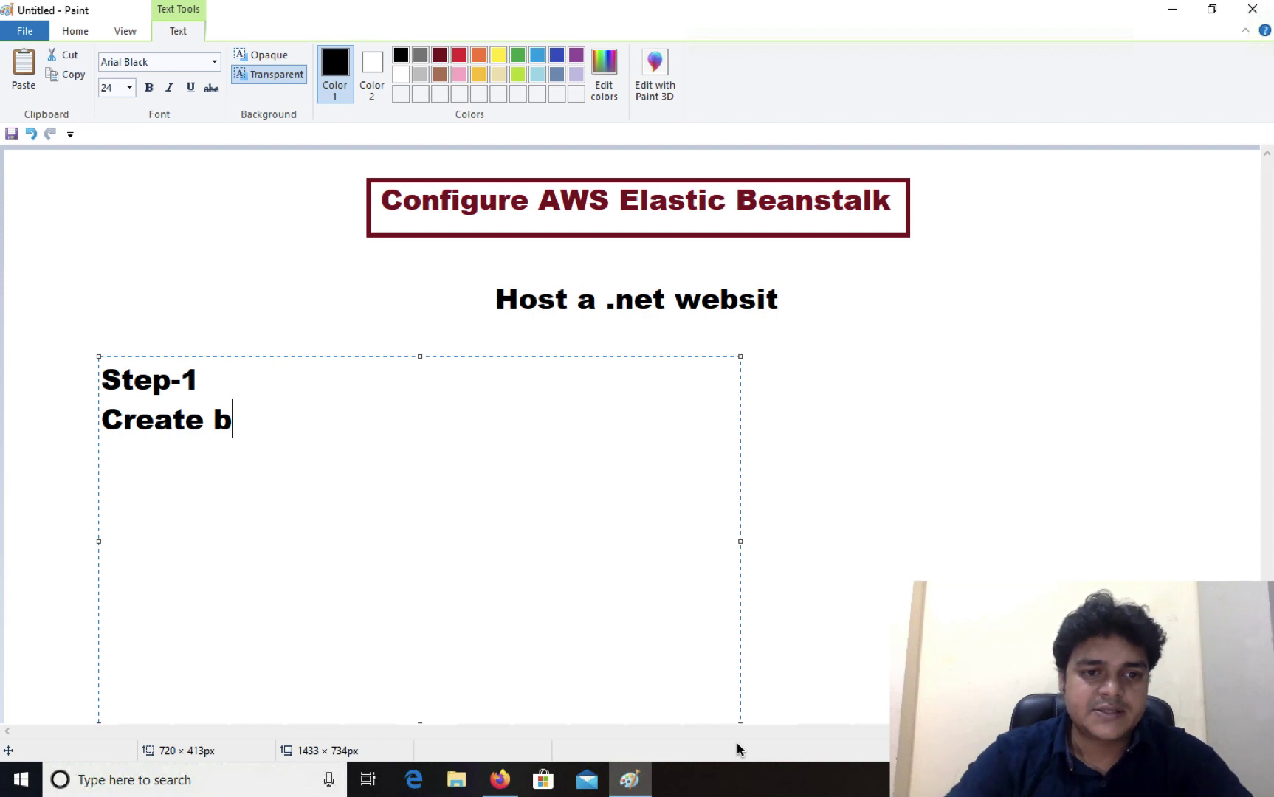
{"action": "type", "text": "eanstal app"}
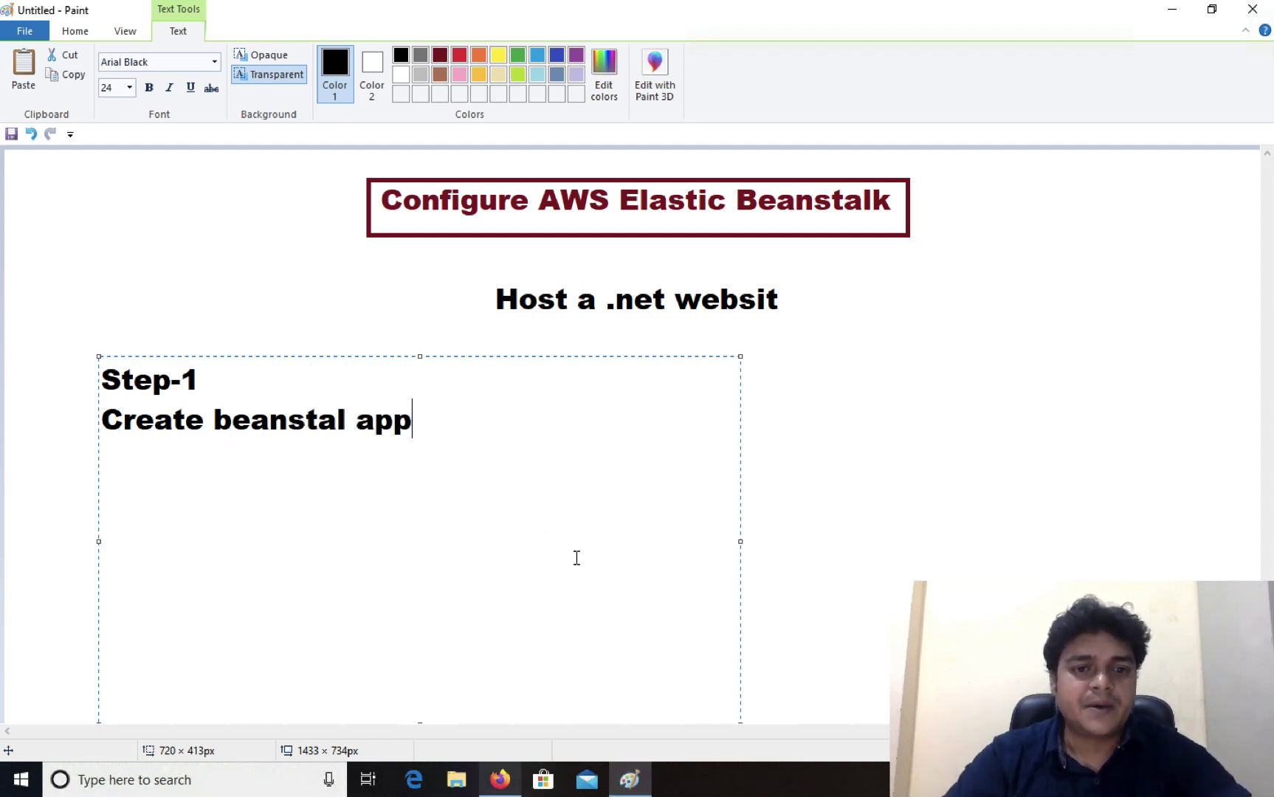
- Colour the line under "Step-1" dark red and correct its wording to "Create beanstalk app"
{"action": "left_click_drag", "start_coordinate": [435, 427], "coordinate": [99, 415]}
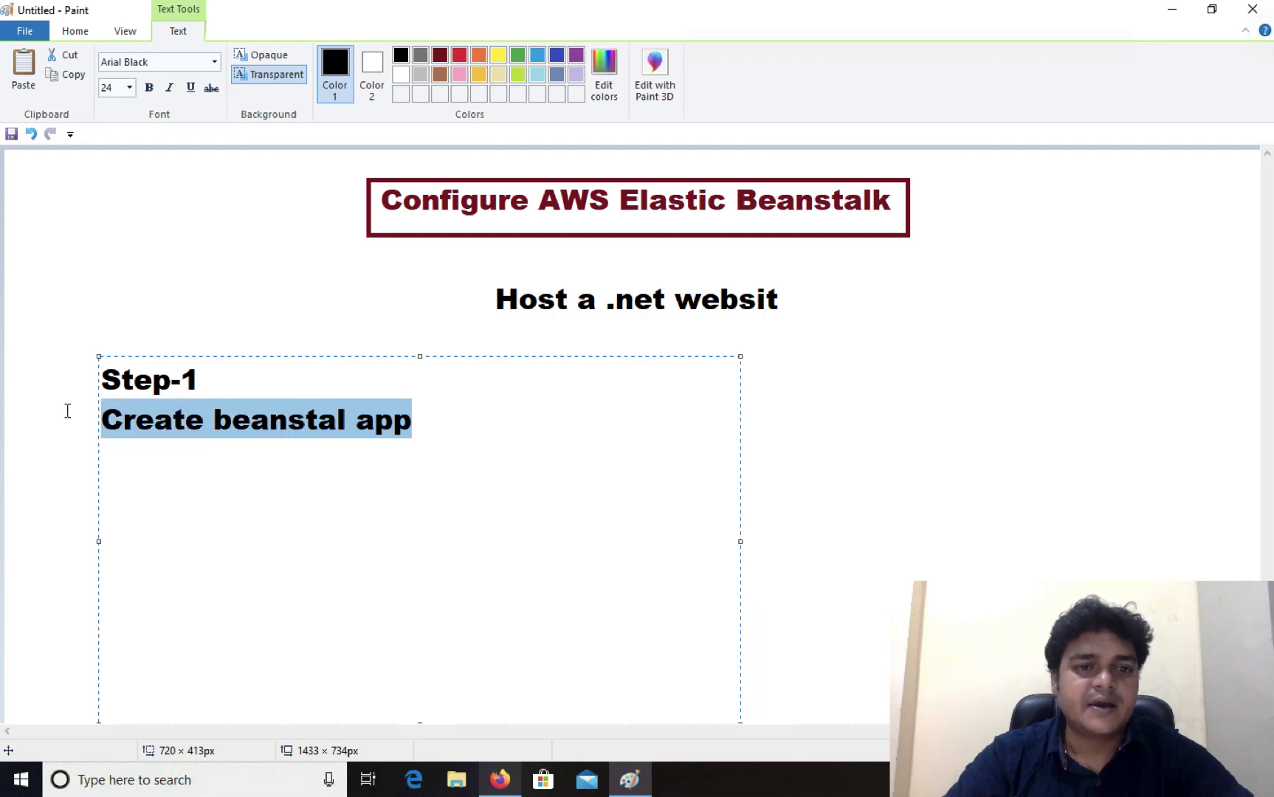
{"action": "left_click", "coordinate": [439, 55]}
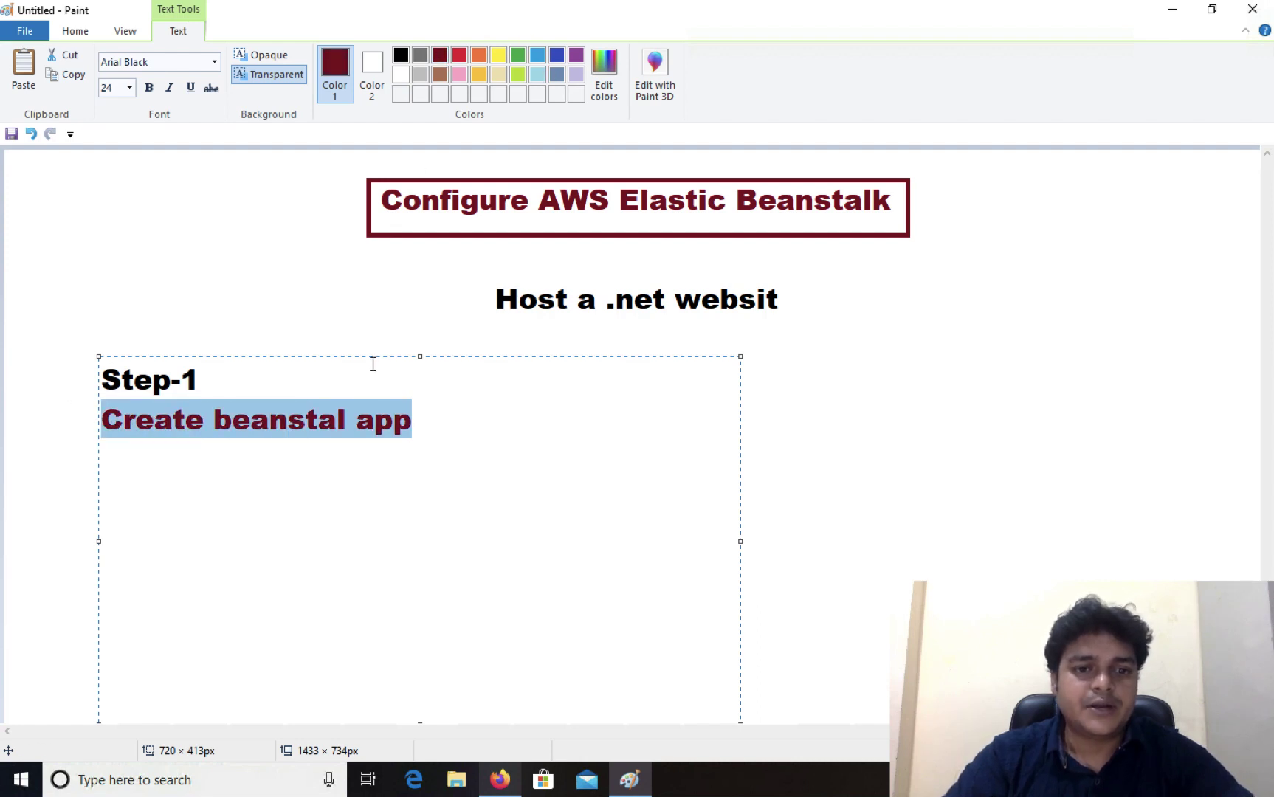
{"action": "left_click", "coordinate": [346, 421]}
{"action": "type", "text": "k"}
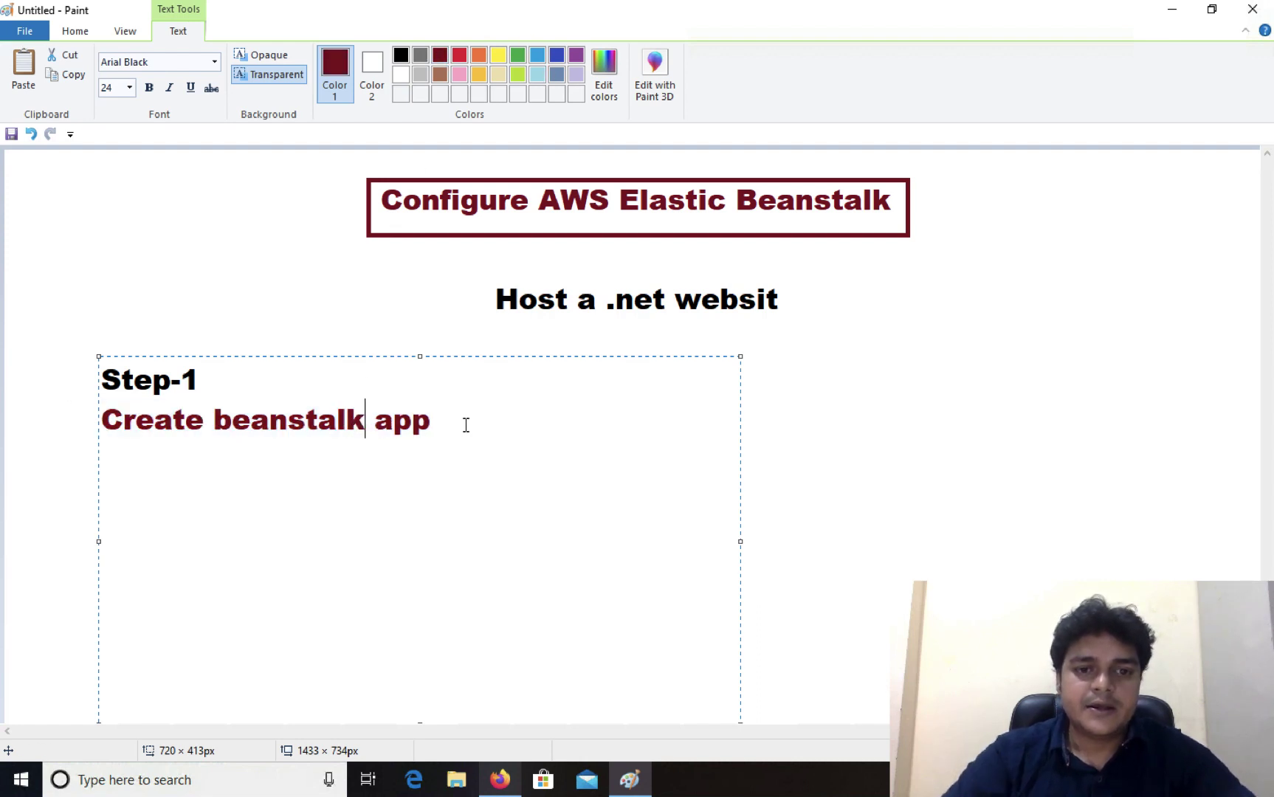
- End the "Create beanstalk app" line with a period and add a black "Step-2" heading beneath it, followed by an empty line
{"action": "left_click", "coordinate": [491, 425]}
{"action": "type", "text": "."}
{"action": "key", "text": "Return"}
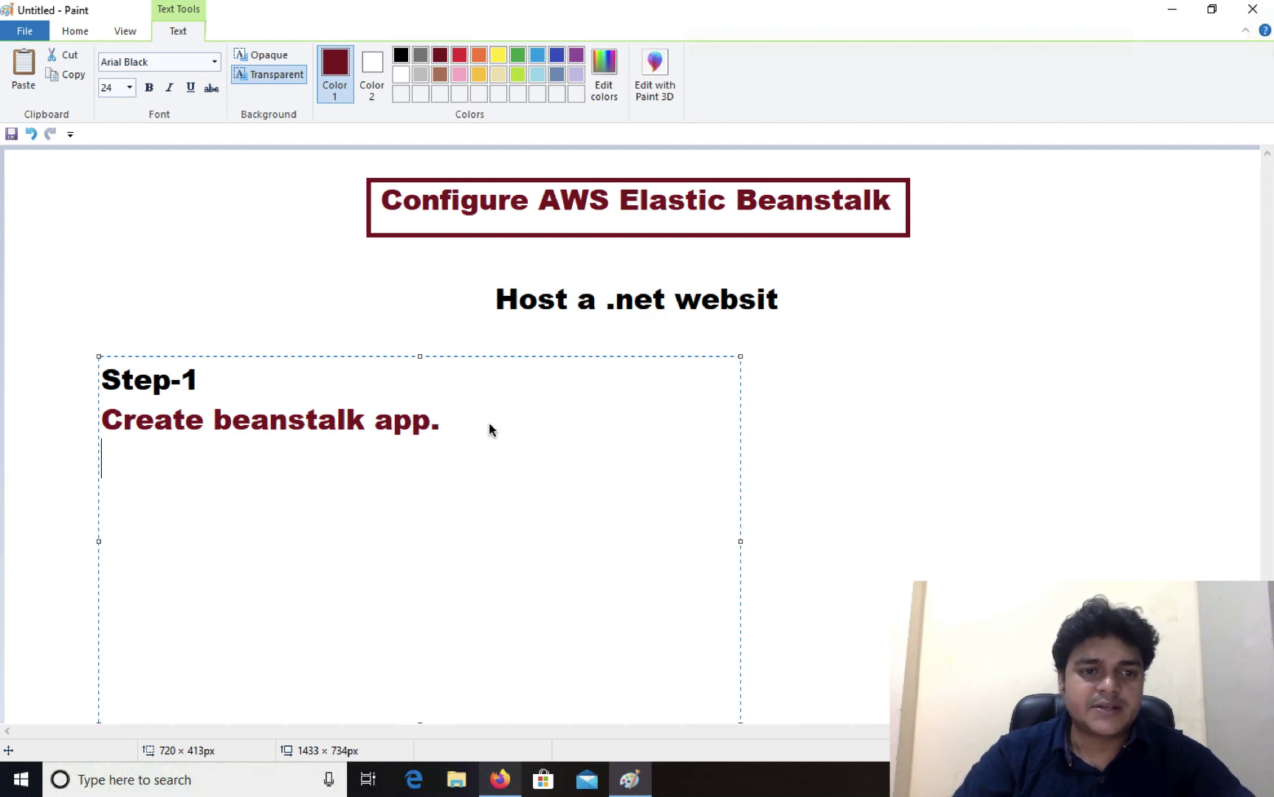
{"action": "type", "text": "Step-2"}
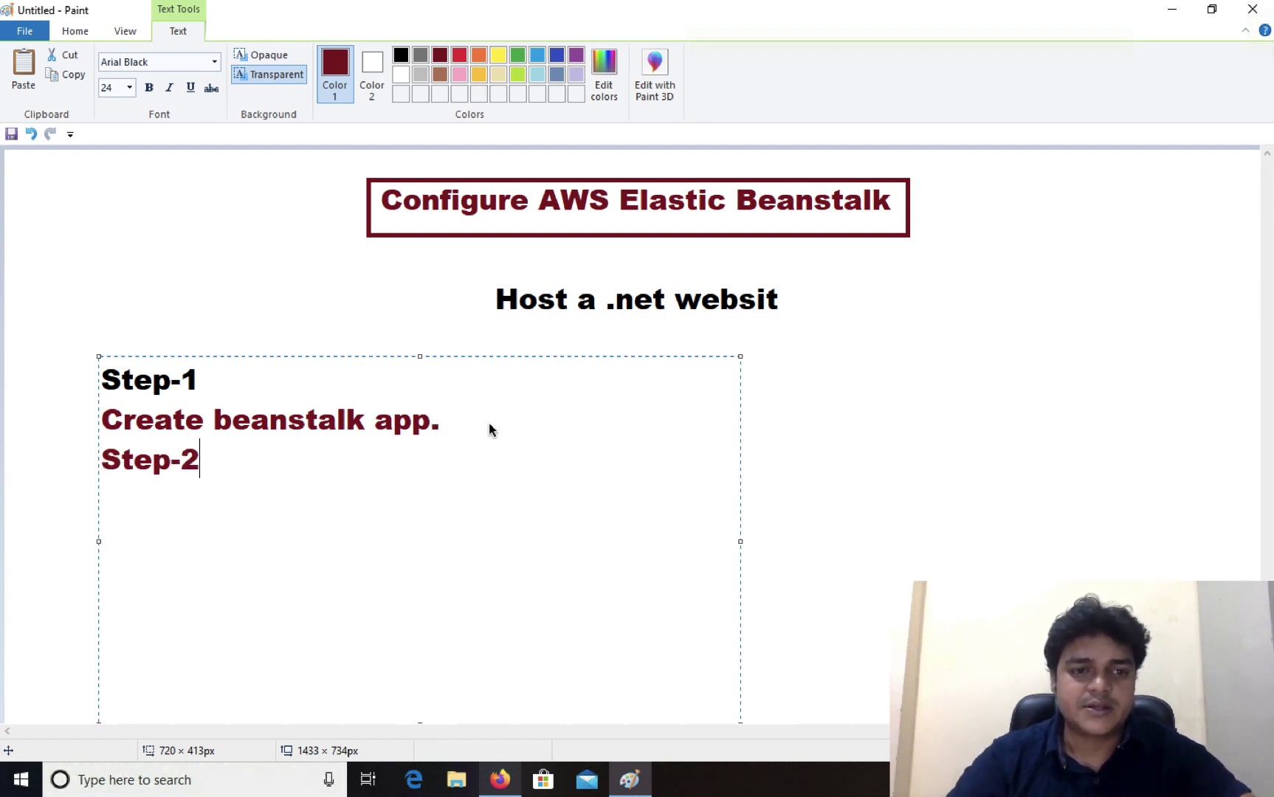
{"action": "key", "text": "Return"}
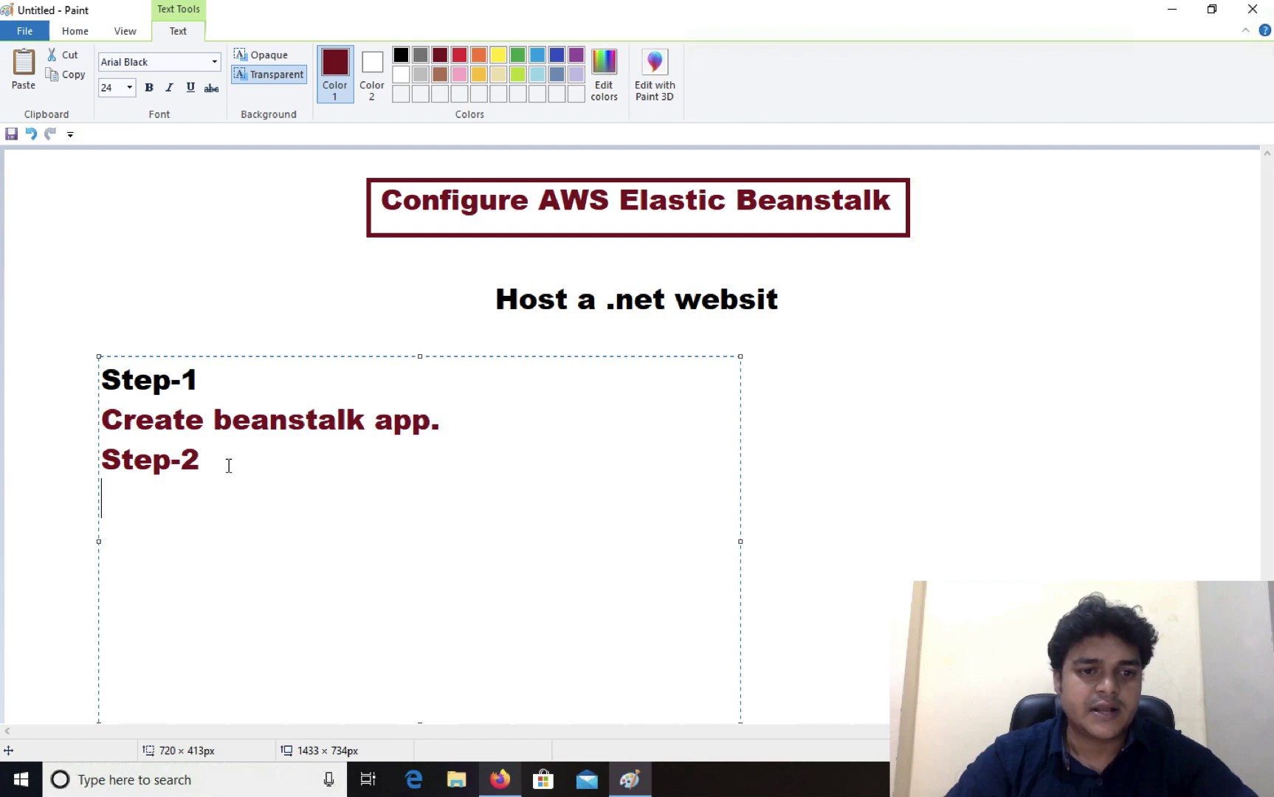
{"action": "left_click_drag", "start_coordinate": [228, 464], "coordinate": [60, 453]}
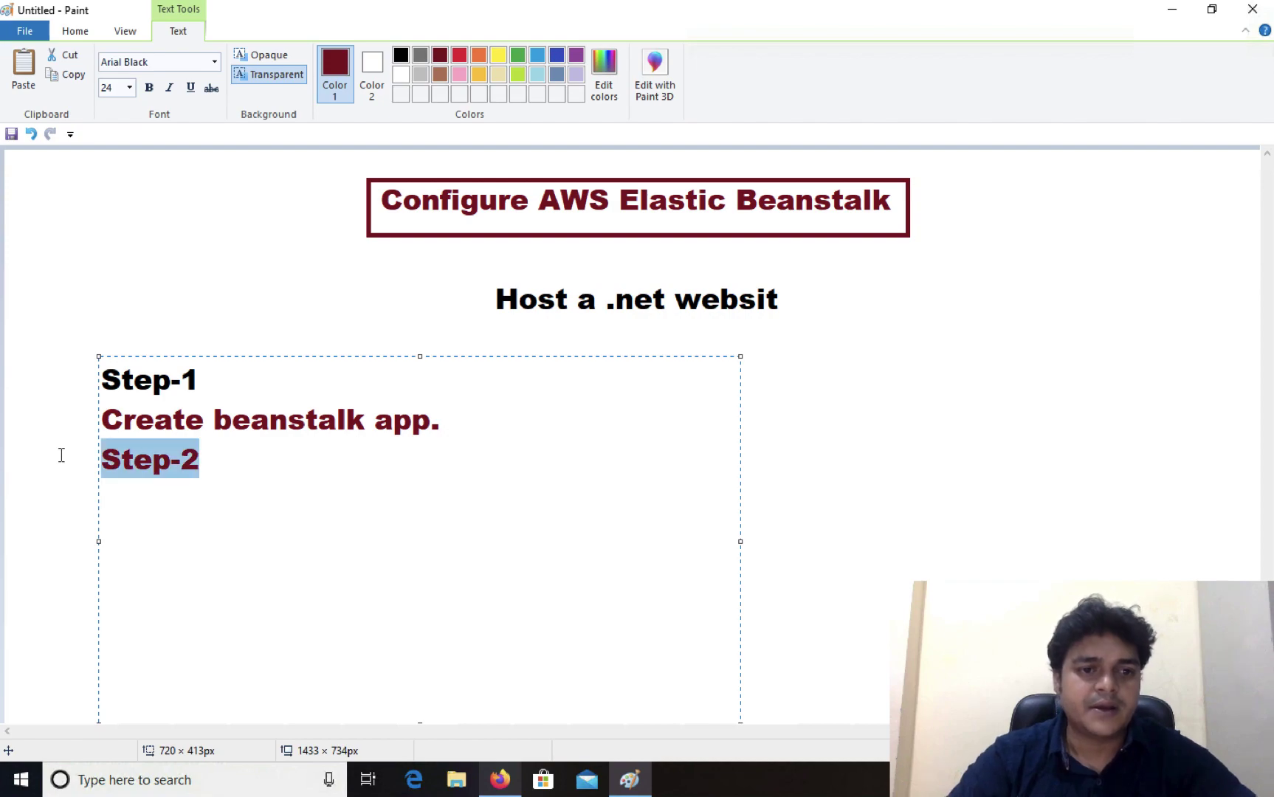
{"action": "left_click", "coordinate": [400, 54]}
{"action": "left_click", "coordinate": [643, 487]}
{"action": "key", "text": "ctrl+Left"}
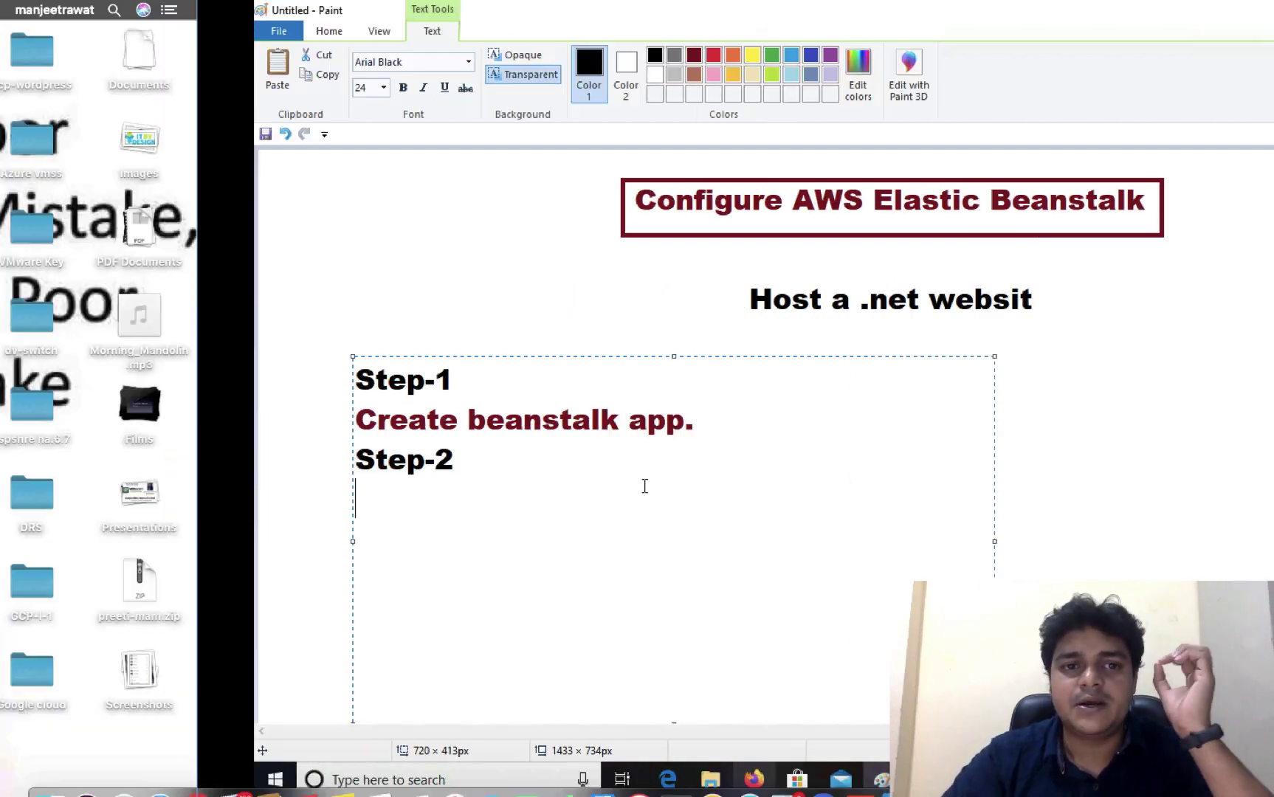
{"action": "key", "text": "ctrl+Right"}
{"action": "key", "text": "ctrl+Right"}
{"action": "key", "text": "ctrl+Left"}
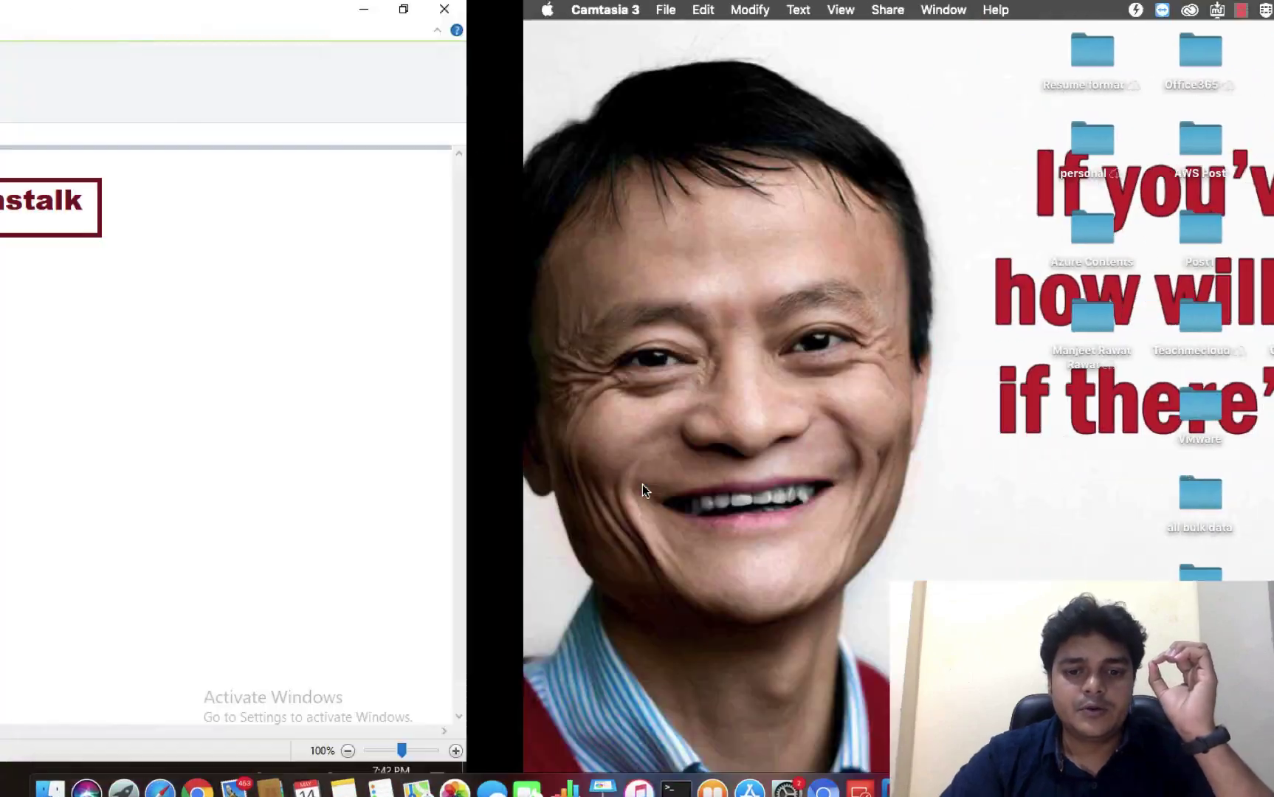
- Switch to Firefox and check the creation progress of the TrainingApp-env environment
{"action": "left_click", "coordinate": [507, 782]}
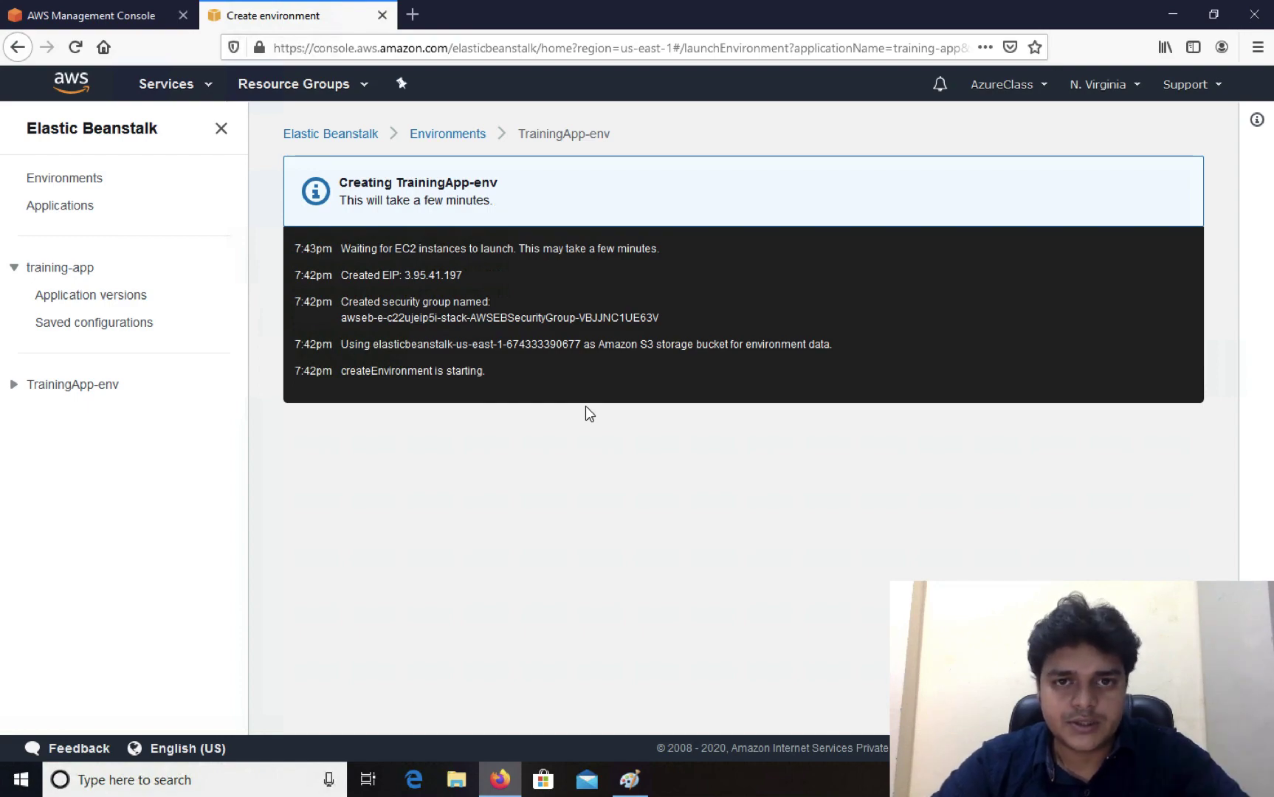
{"action": "key", "text": "ctrl+Left"}
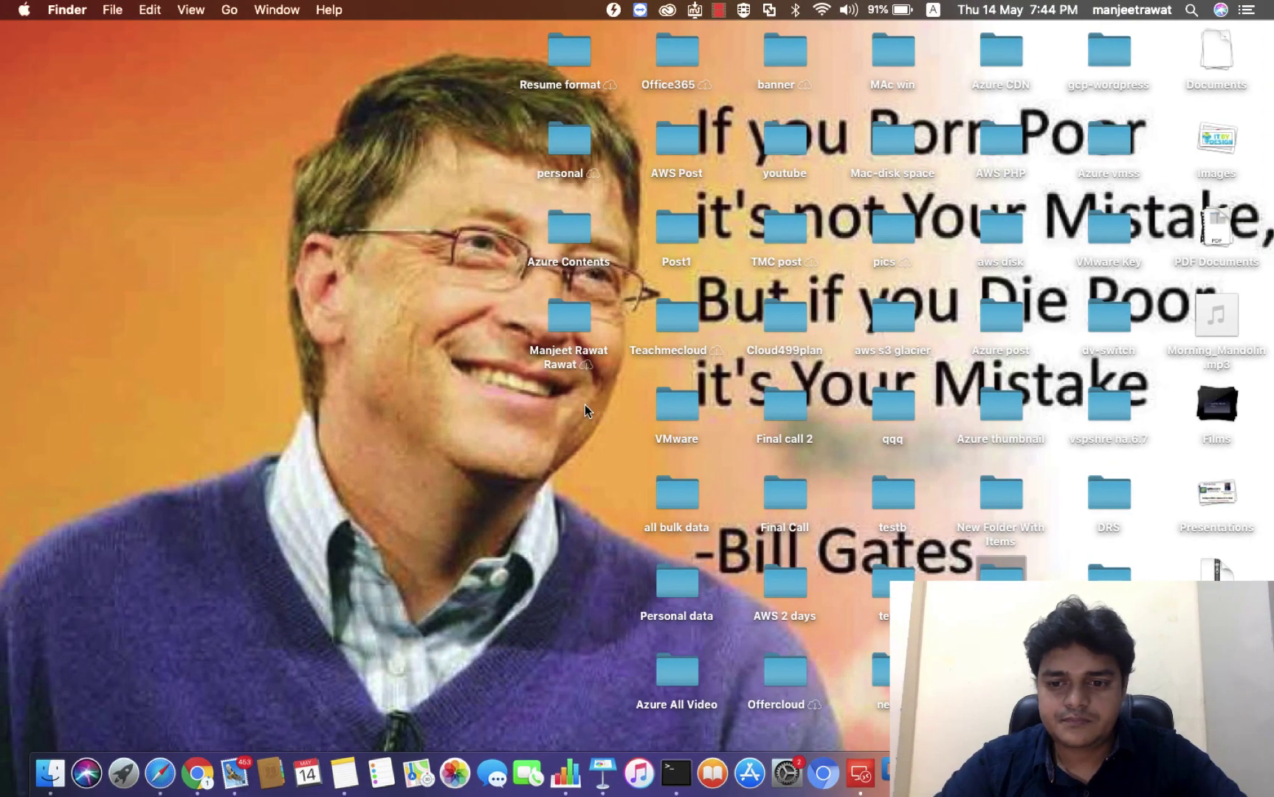
{"action": "right_click", "coordinate": [1151, 773]}
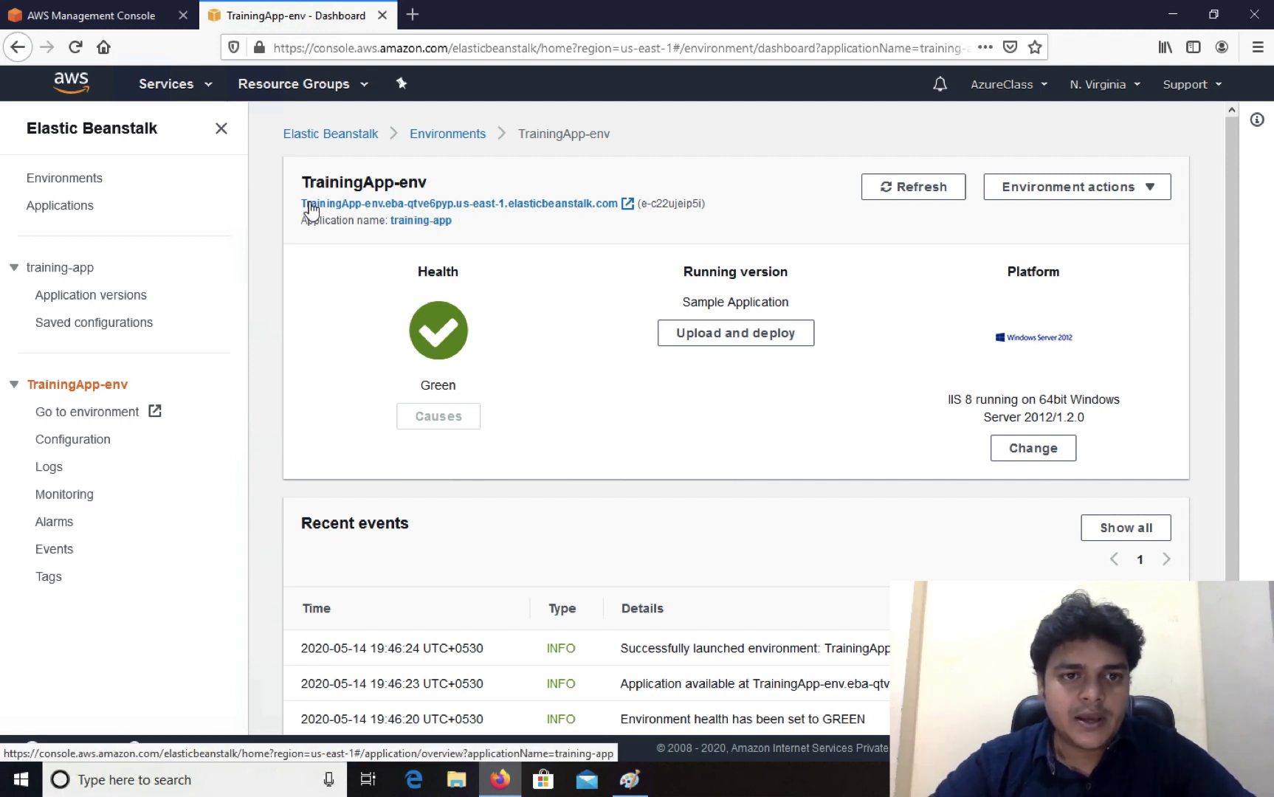
- Copy the TrainingApp-env environment's URL and open it in a new browser tab to view the deployed sample site
{"action": "left_click_drag", "start_coordinate": [309, 204], "coordinate": [616, 211]}
{"action": "key", "text": "ctrl+c"}
{"action": "right_click", "coordinate": [596, 209]}
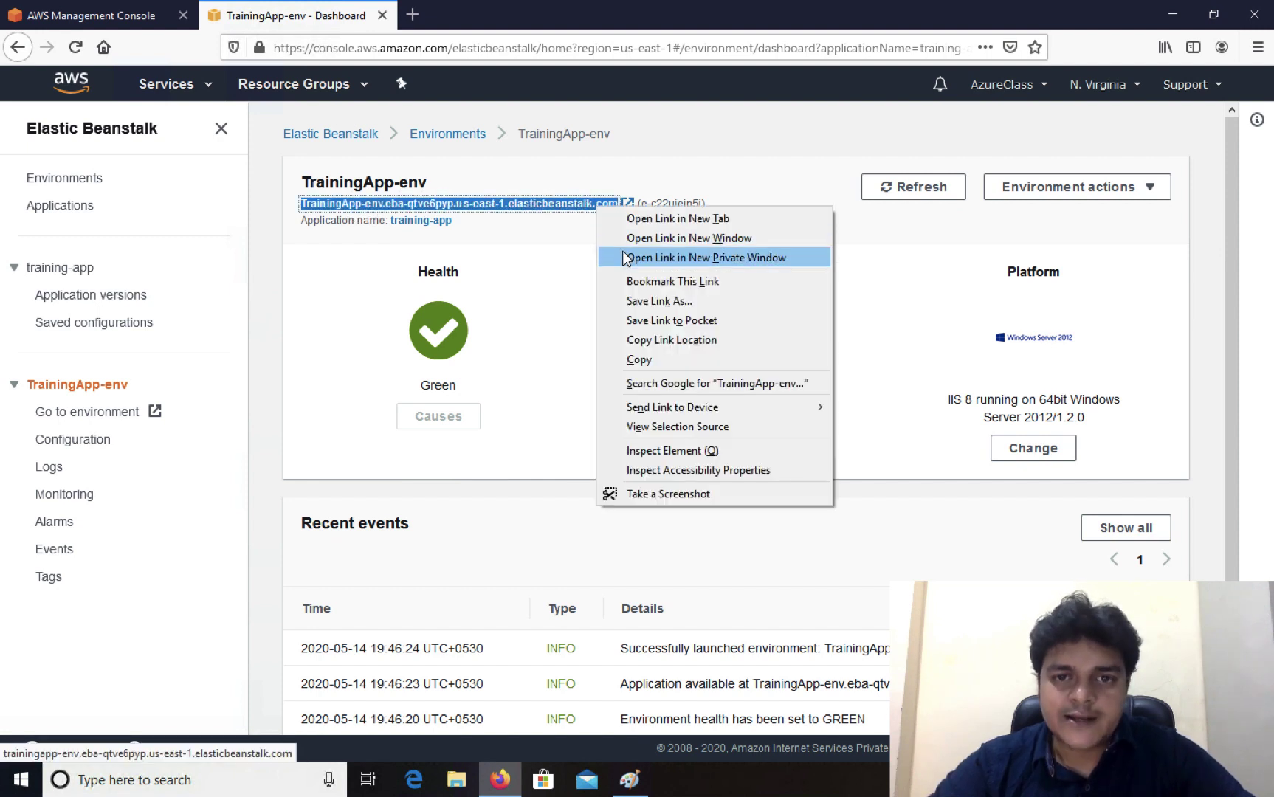
{"action": "left_click", "coordinate": [642, 359]}
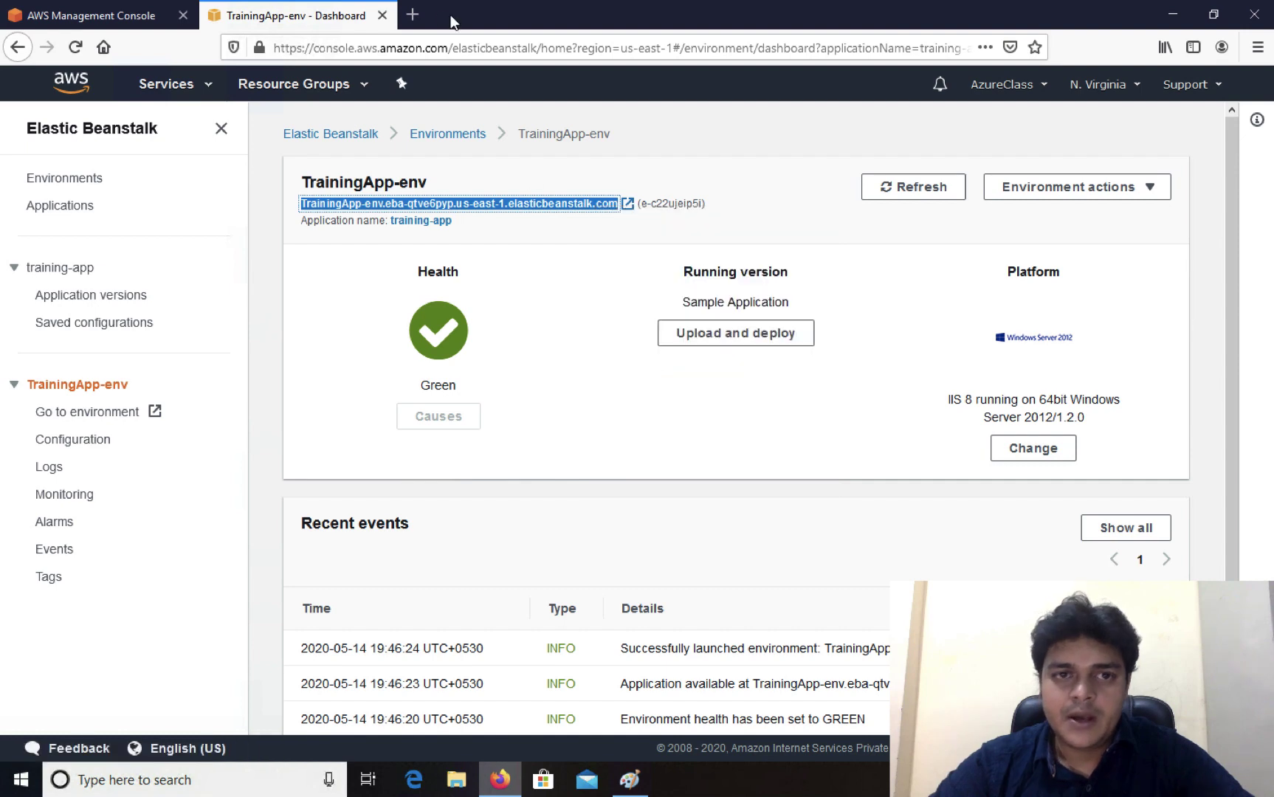
{"action": "left_click", "coordinate": [413, 15]}
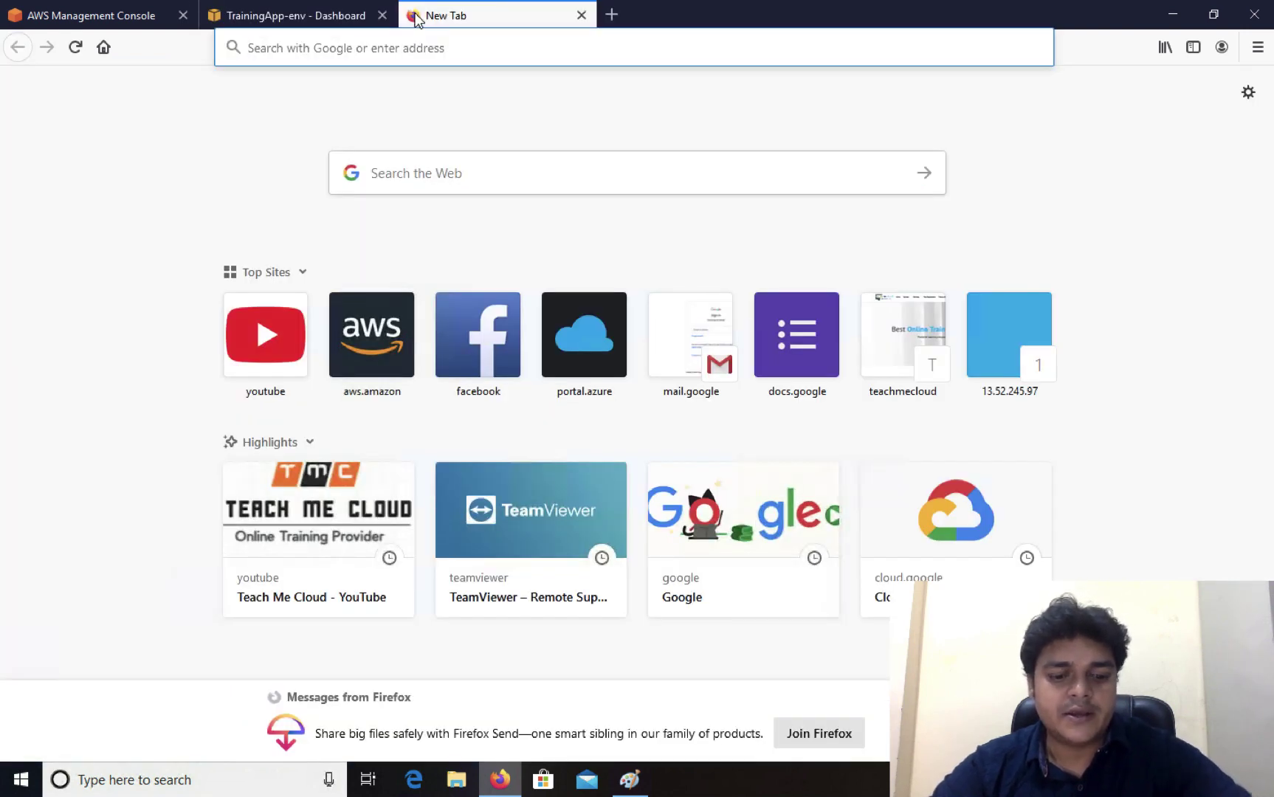
{"action": "key", "text": "ctrl+v"}
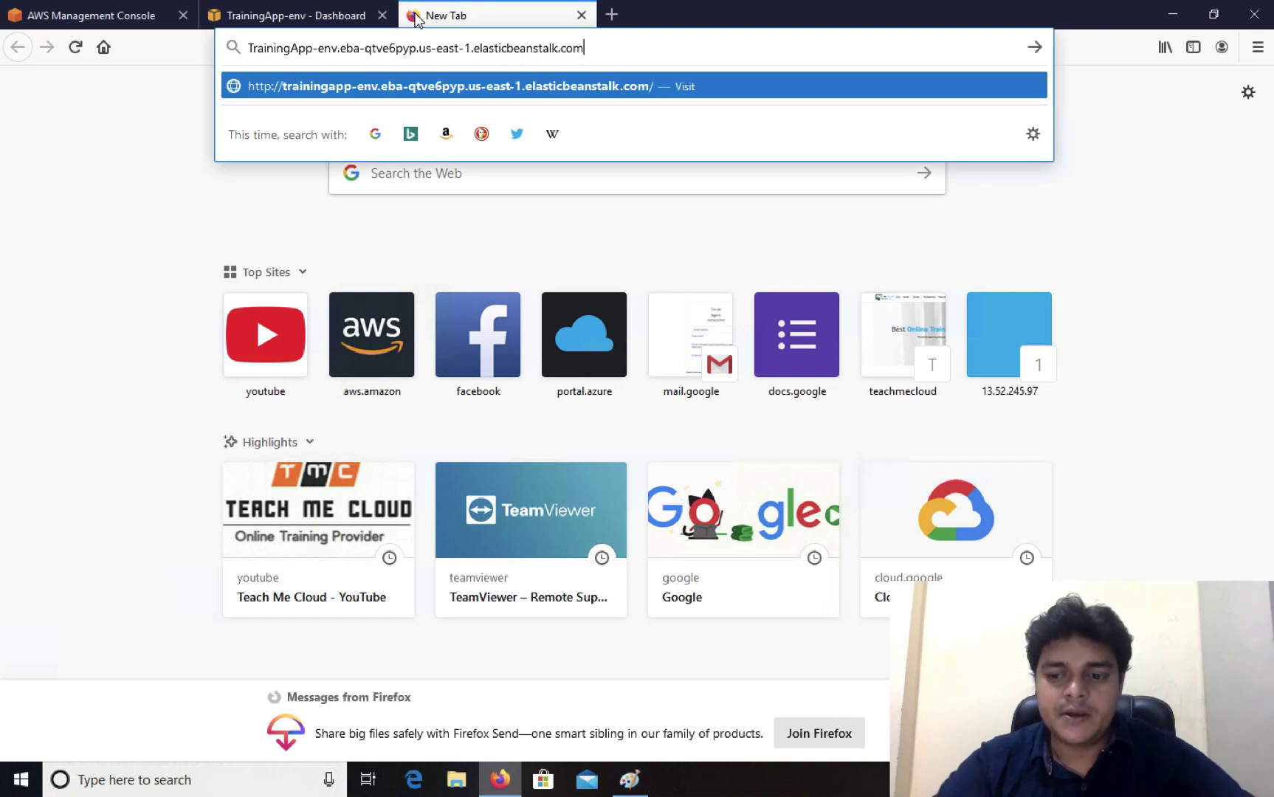
{"action": "key", "text": "Return"}
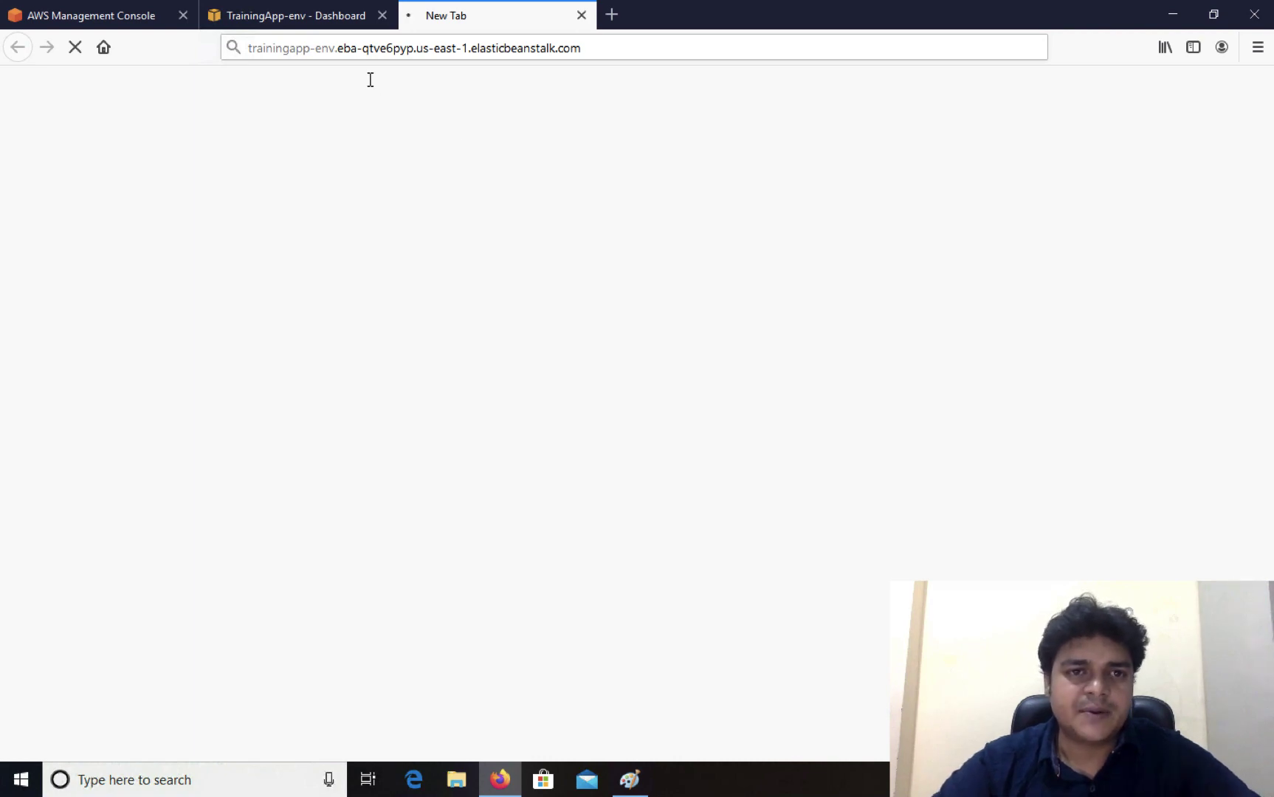
{"action": "left_click", "coordinate": [322, 16]}
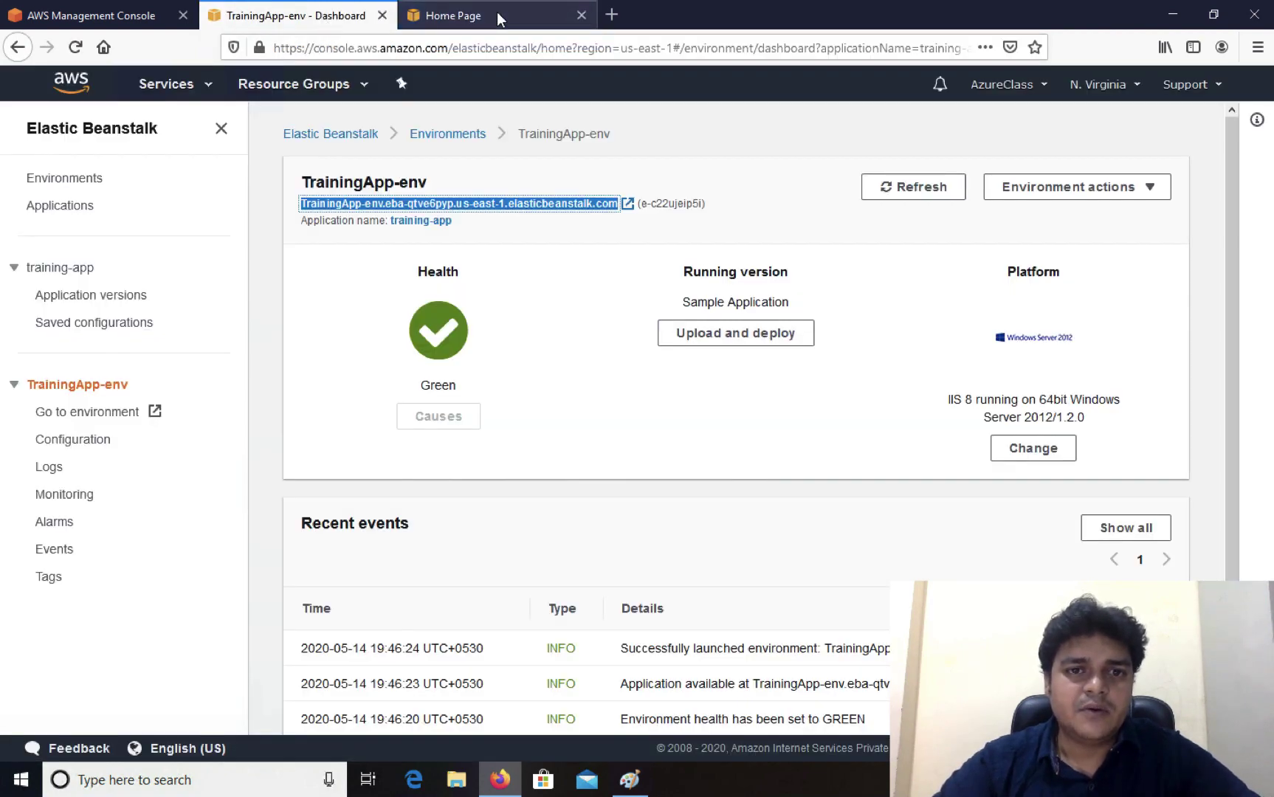
{"action": "left_click", "coordinate": [497, 14]}
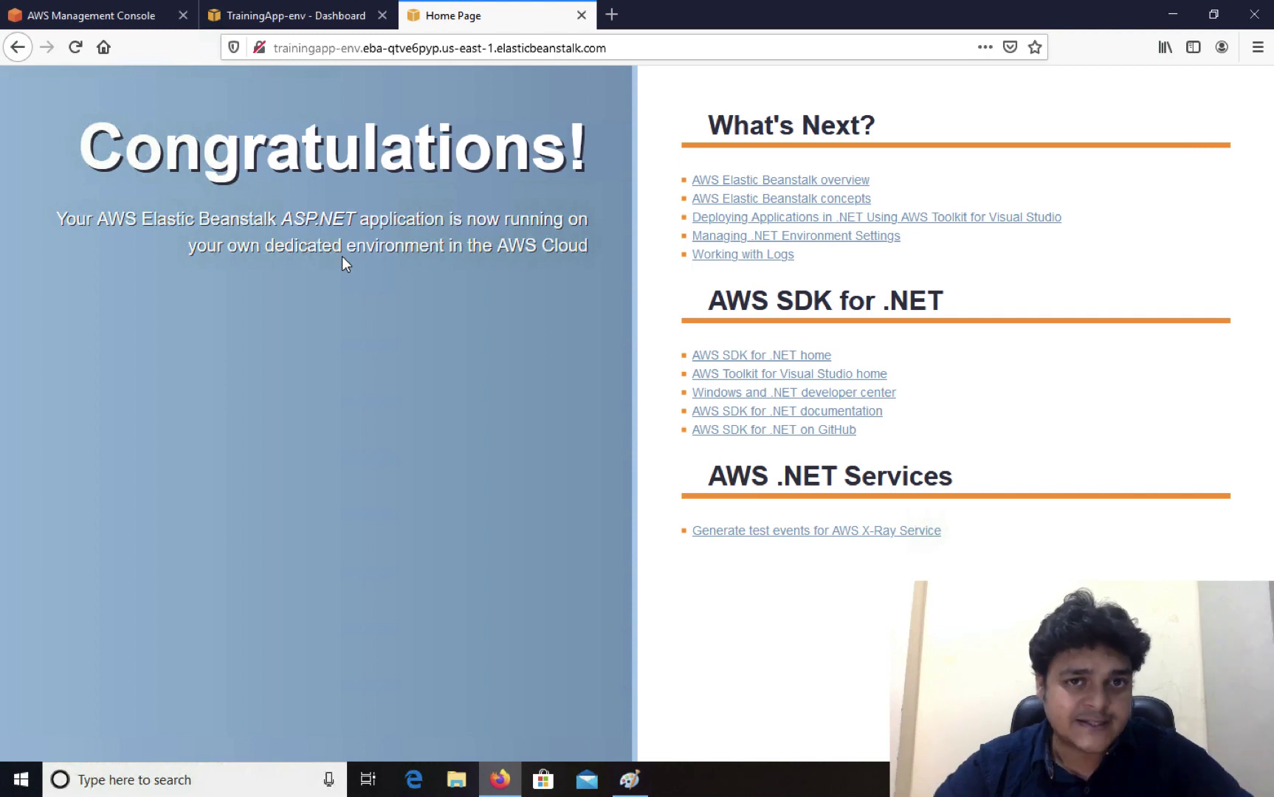
{"action": "left_click", "coordinate": [321, 17]}
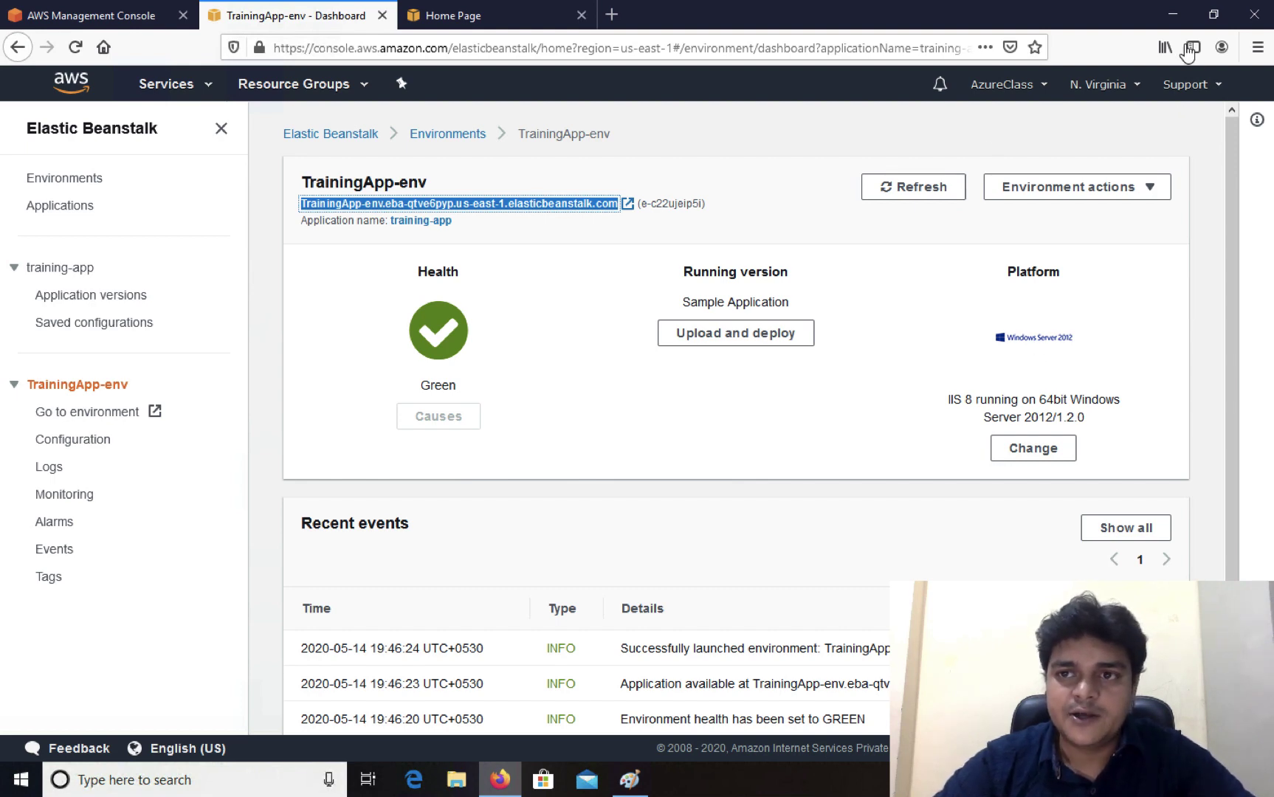
{"action": "left_click", "coordinate": [1174, 16]}
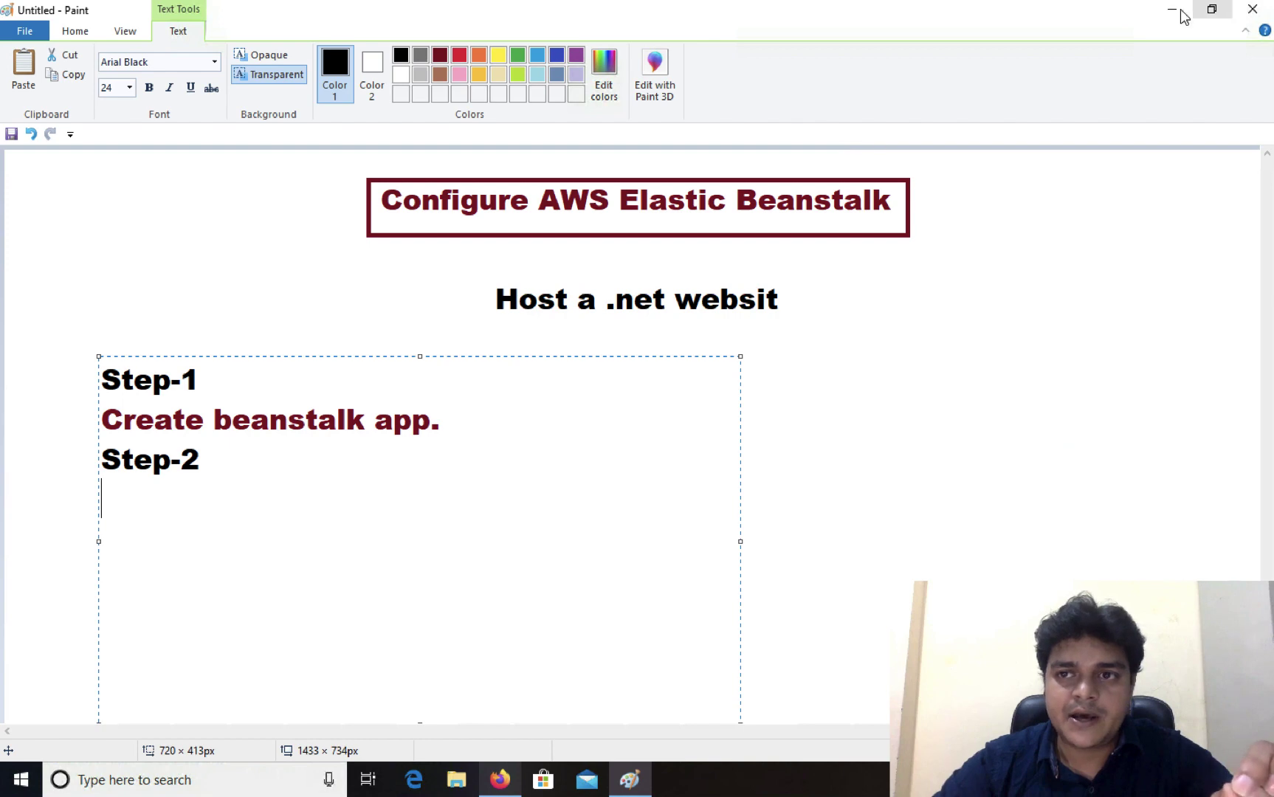
{"action": "left_click", "coordinate": [1174, 16]}
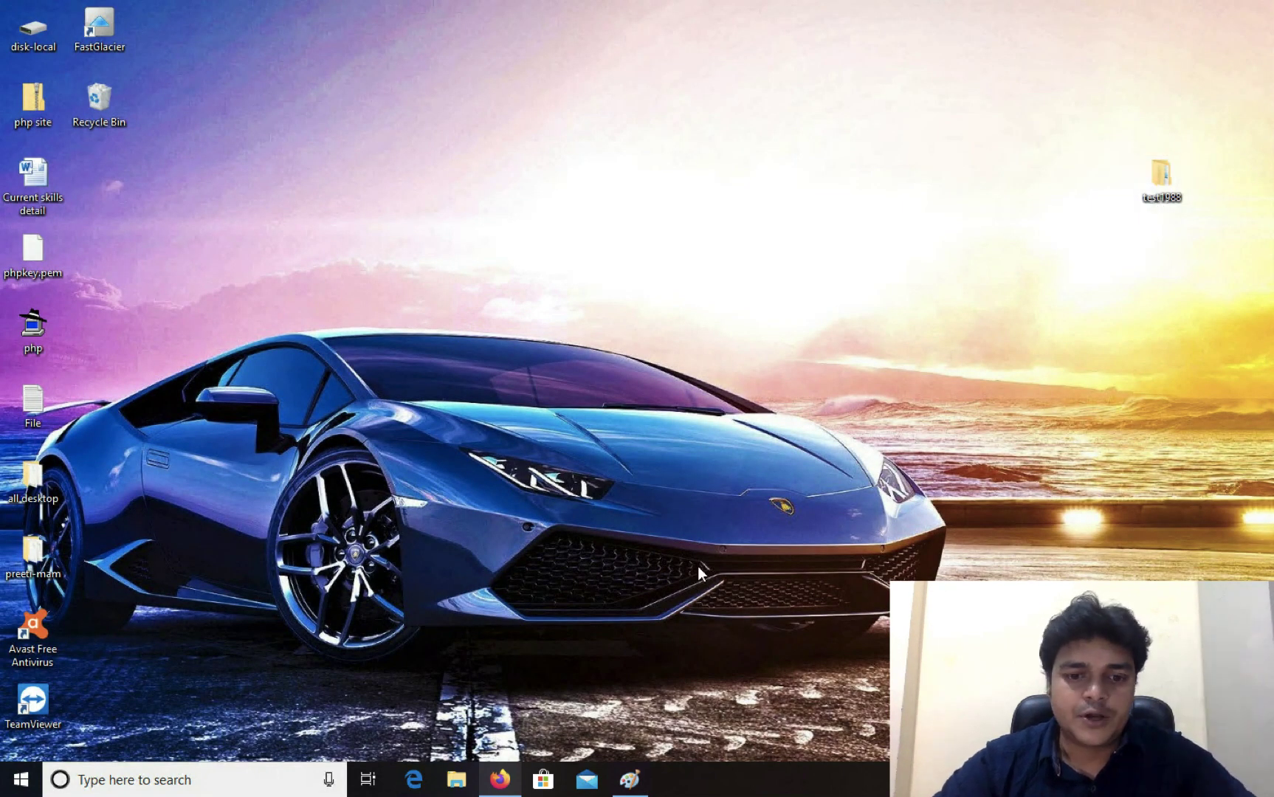
{"action": "left_click", "coordinate": [499, 779]}
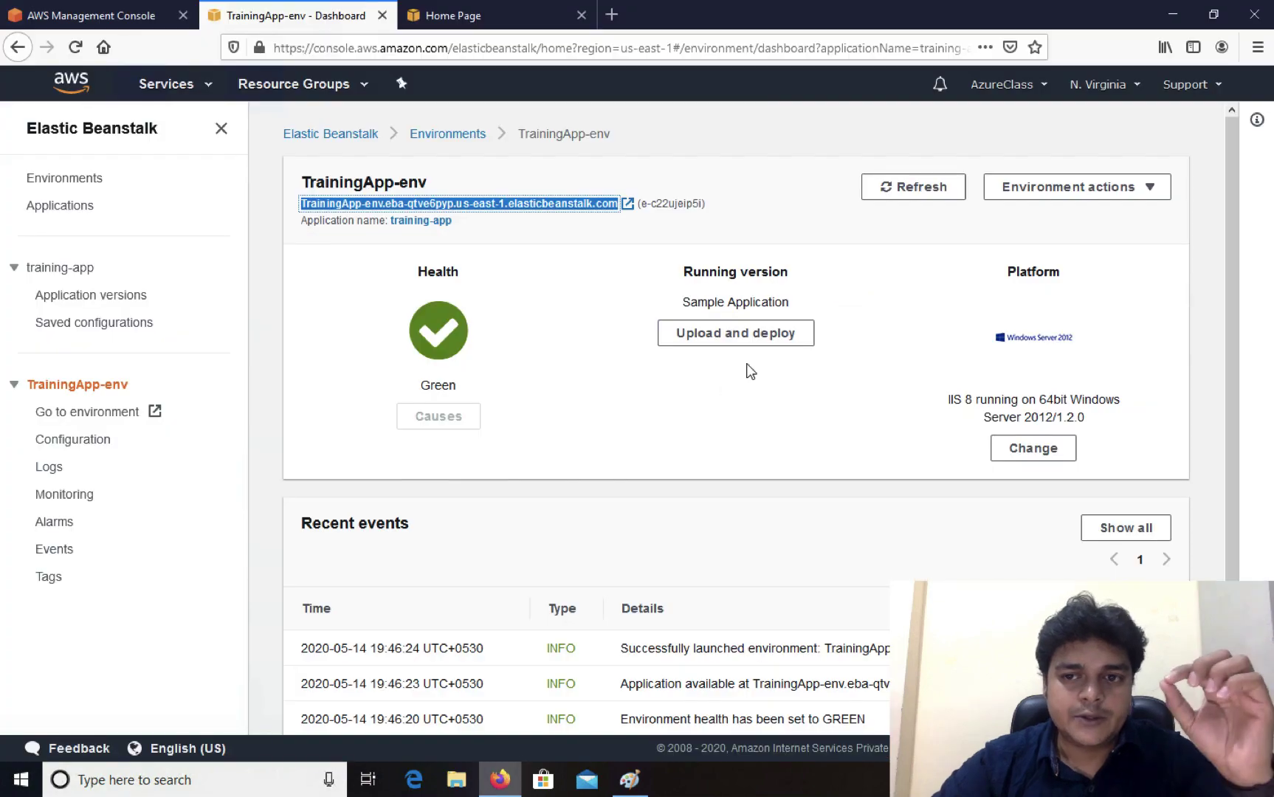
{"action": "left_click", "coordinate": [665, 396]}
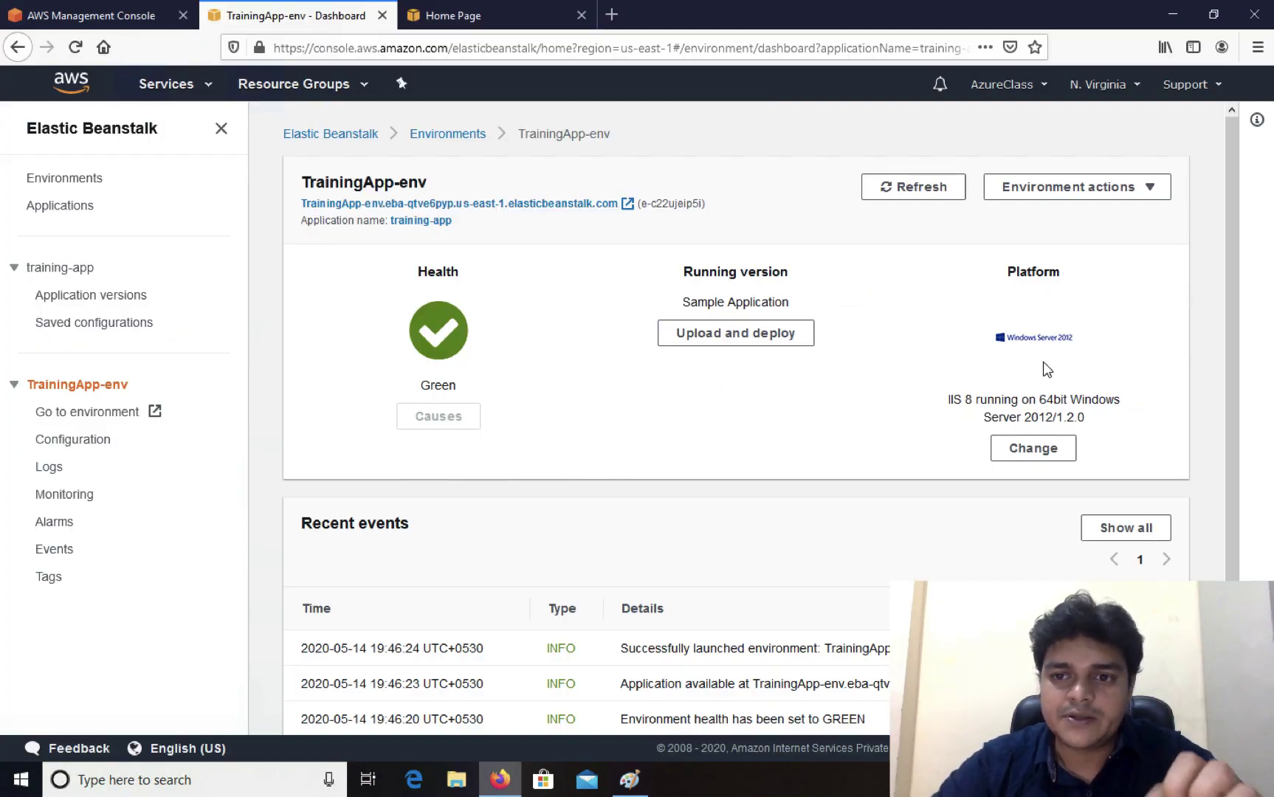
- Open the running instances in the EC2 console and examine the instance that belongs to TrainingApp-env
{"action": "left_click", "coordinate": [118, 15]}
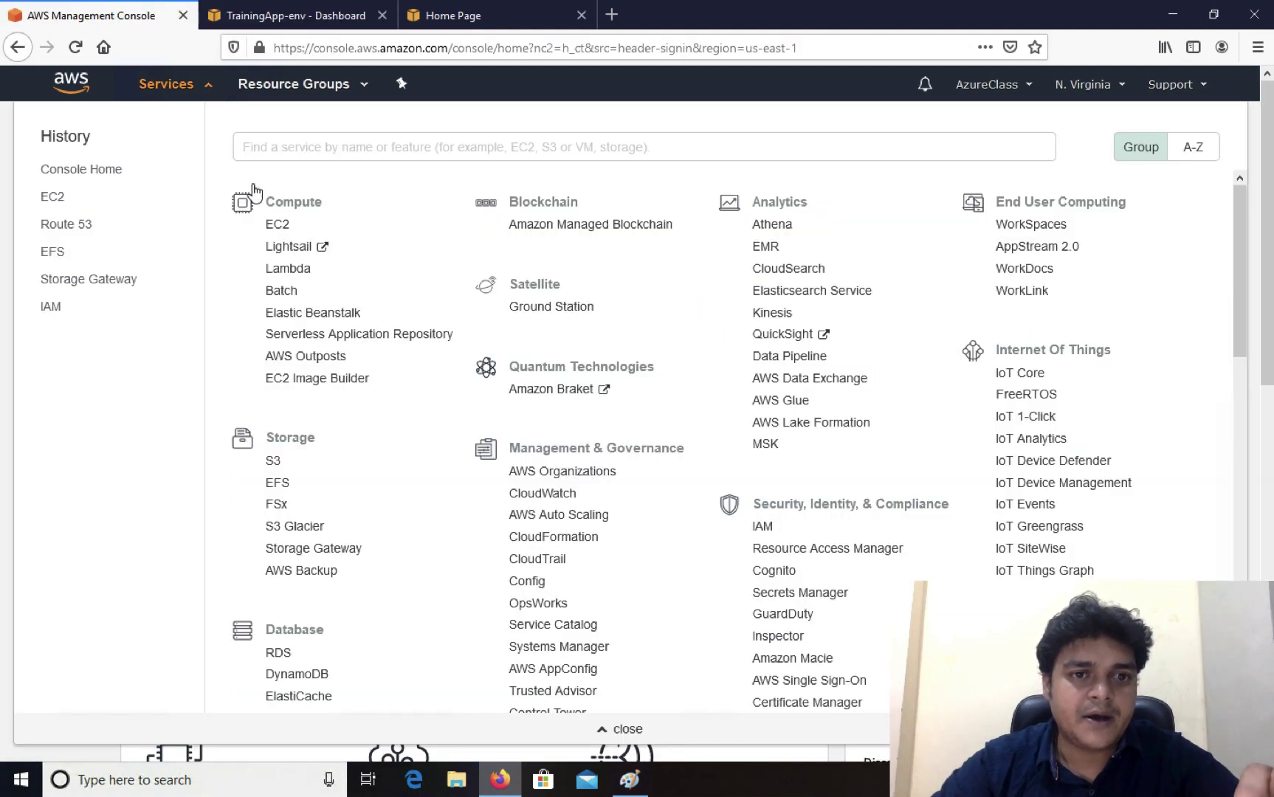
{"action": "left_click", "coordinate": [280, 226]}
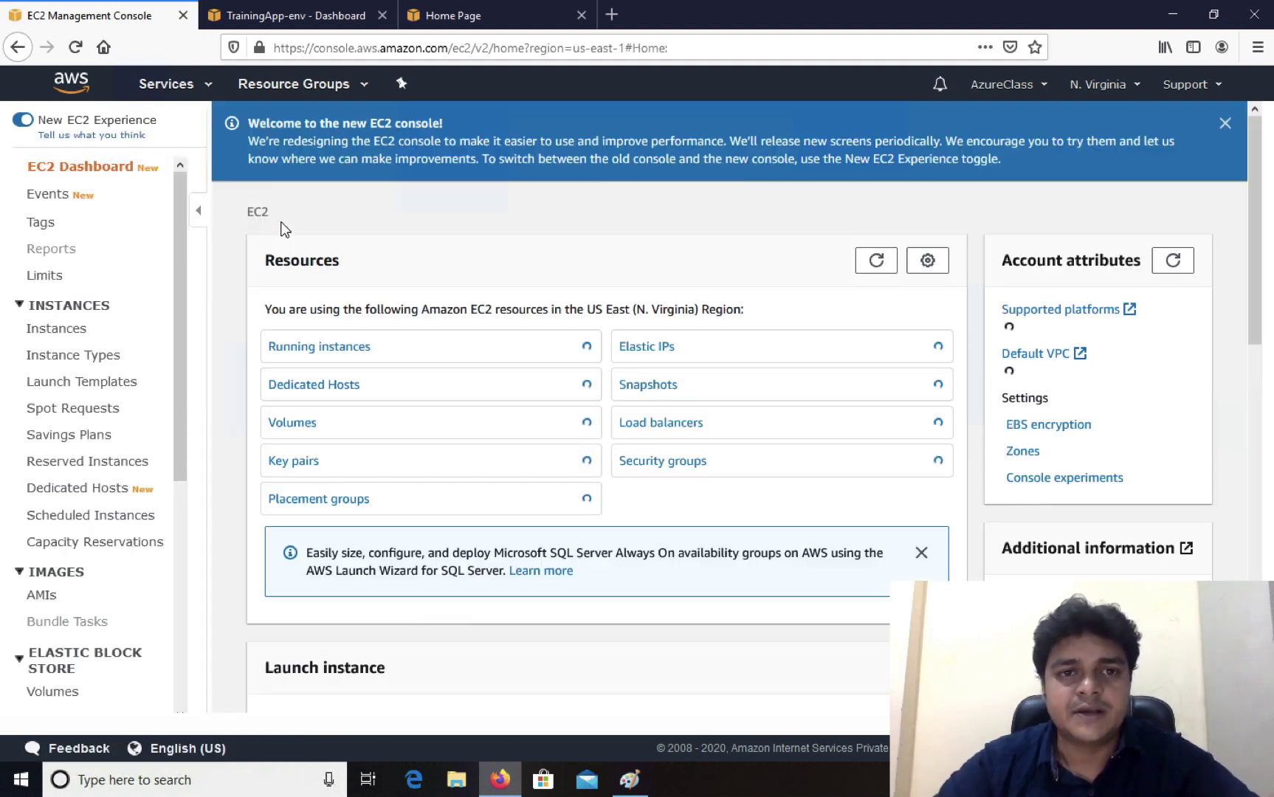
{"action": "left_click", "coordinate": [314, 347]}
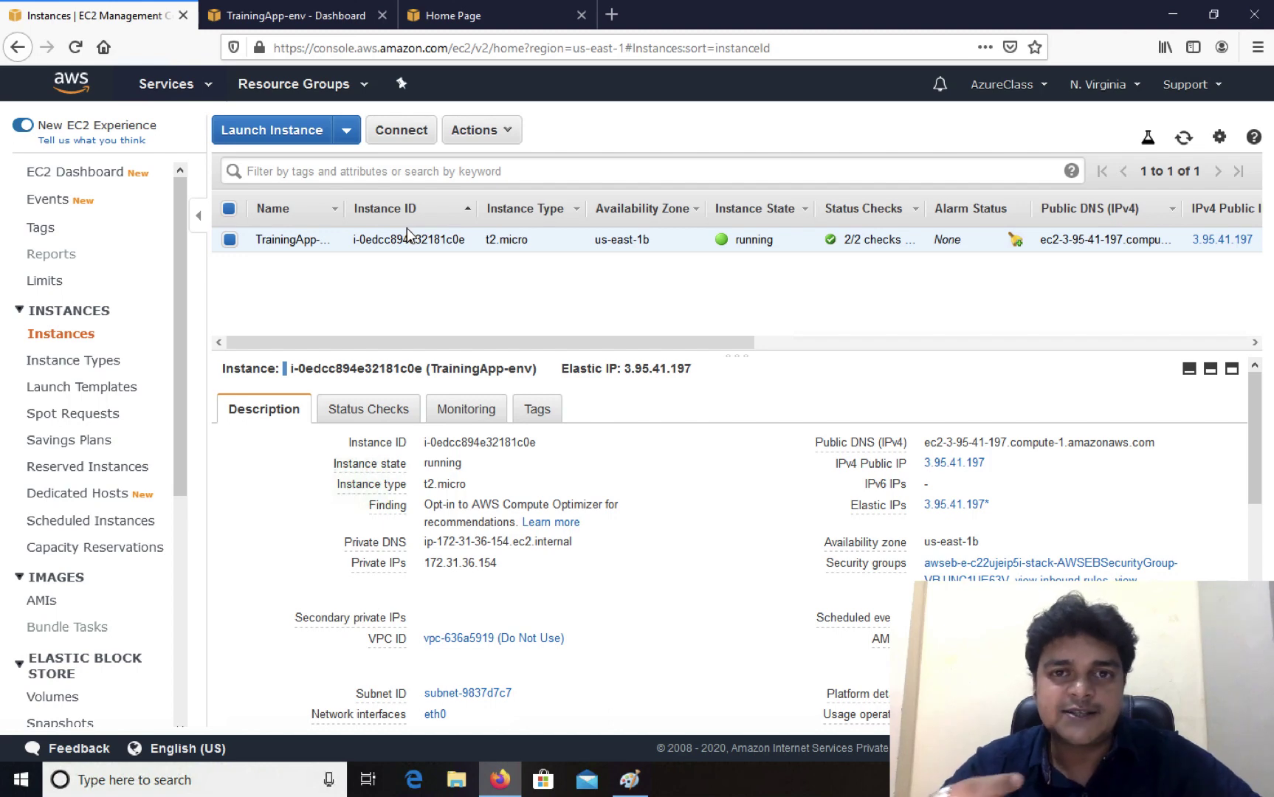
{"action": "left_click", "coordinate": [328, 13]}
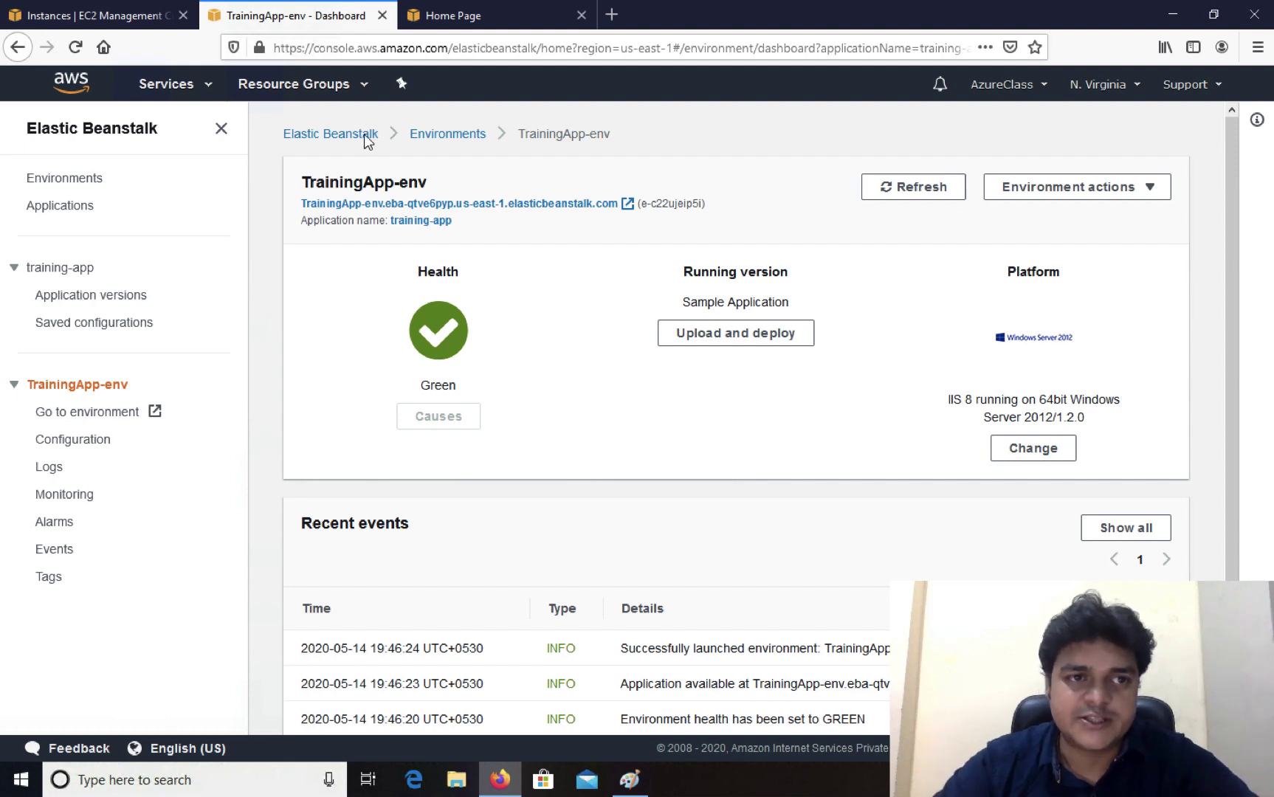
{"action": "left_click", "coordinate": [125, 14]}
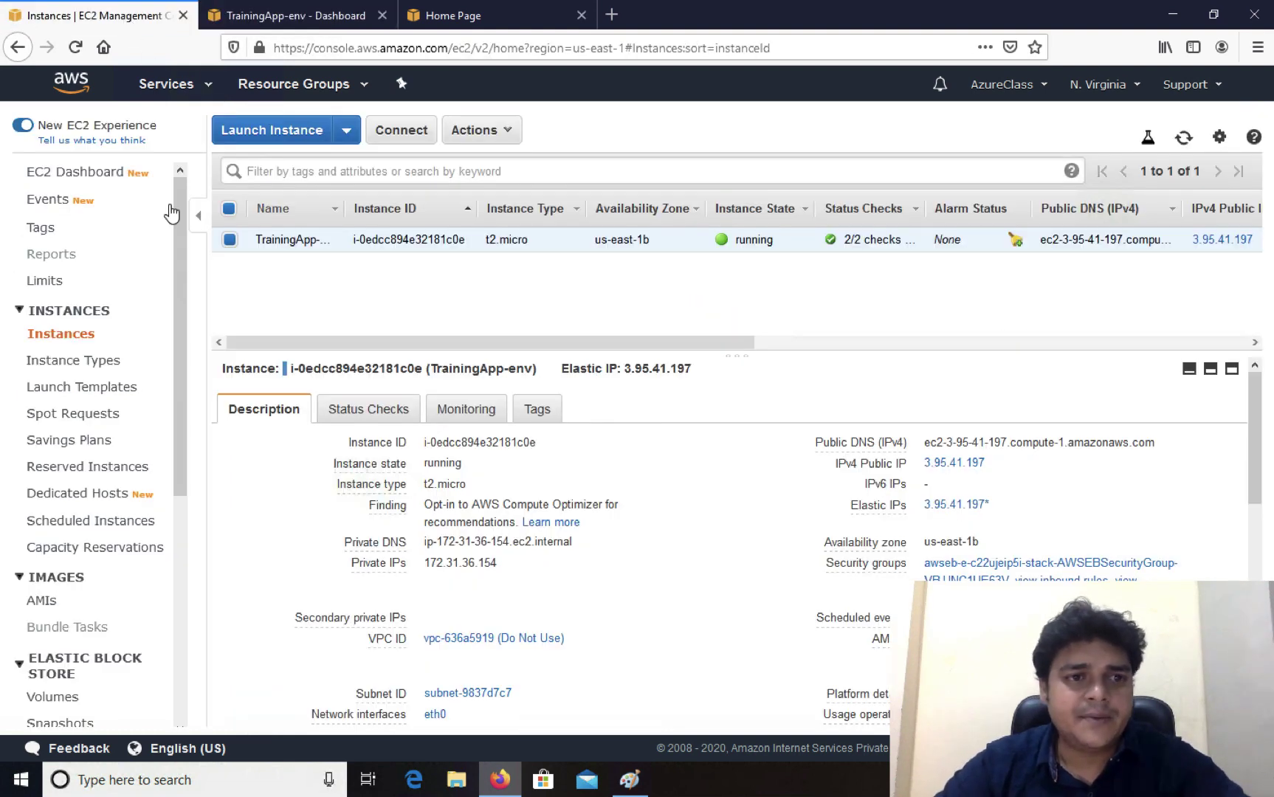
- Create an EC2 key pair named beanstak-key in the pem file format
{"action": "left_click", "coordinate": [67, 174]}
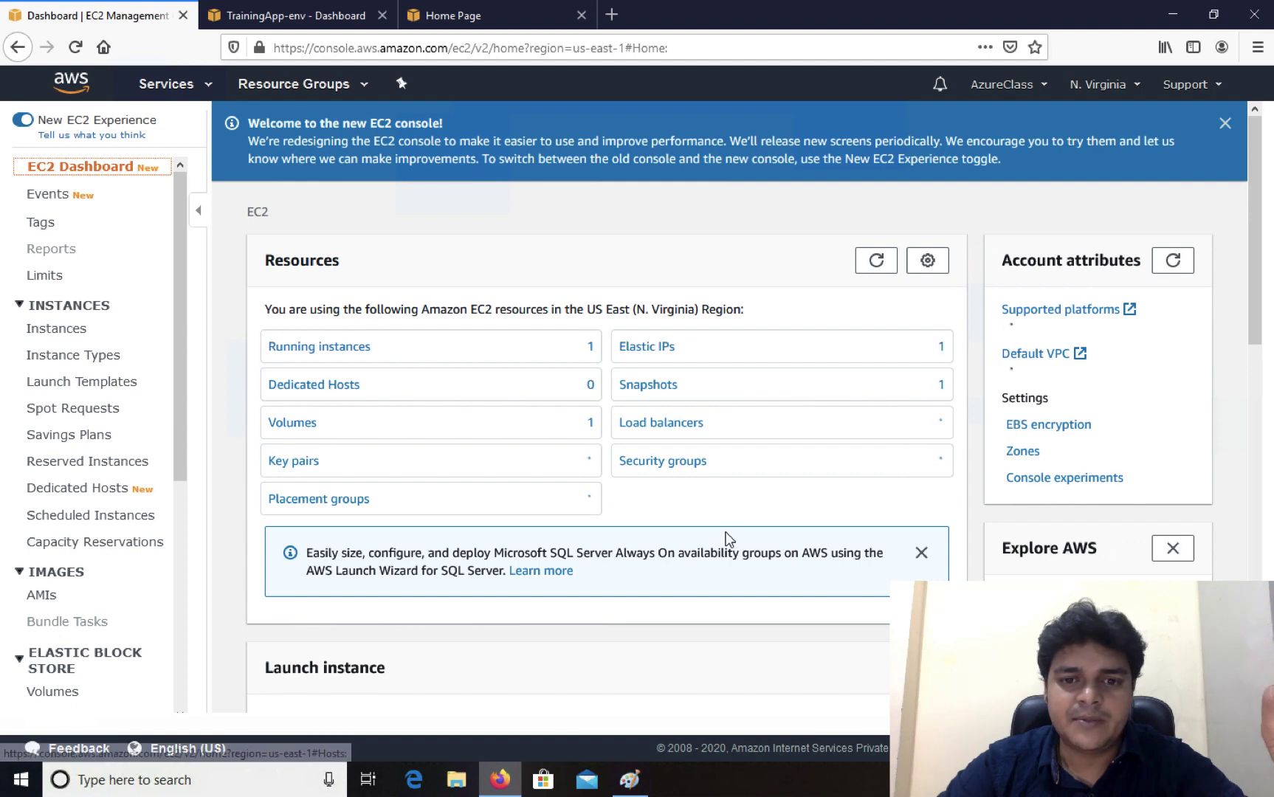
{"action": "left_click", "coordinate": [318, 464]}
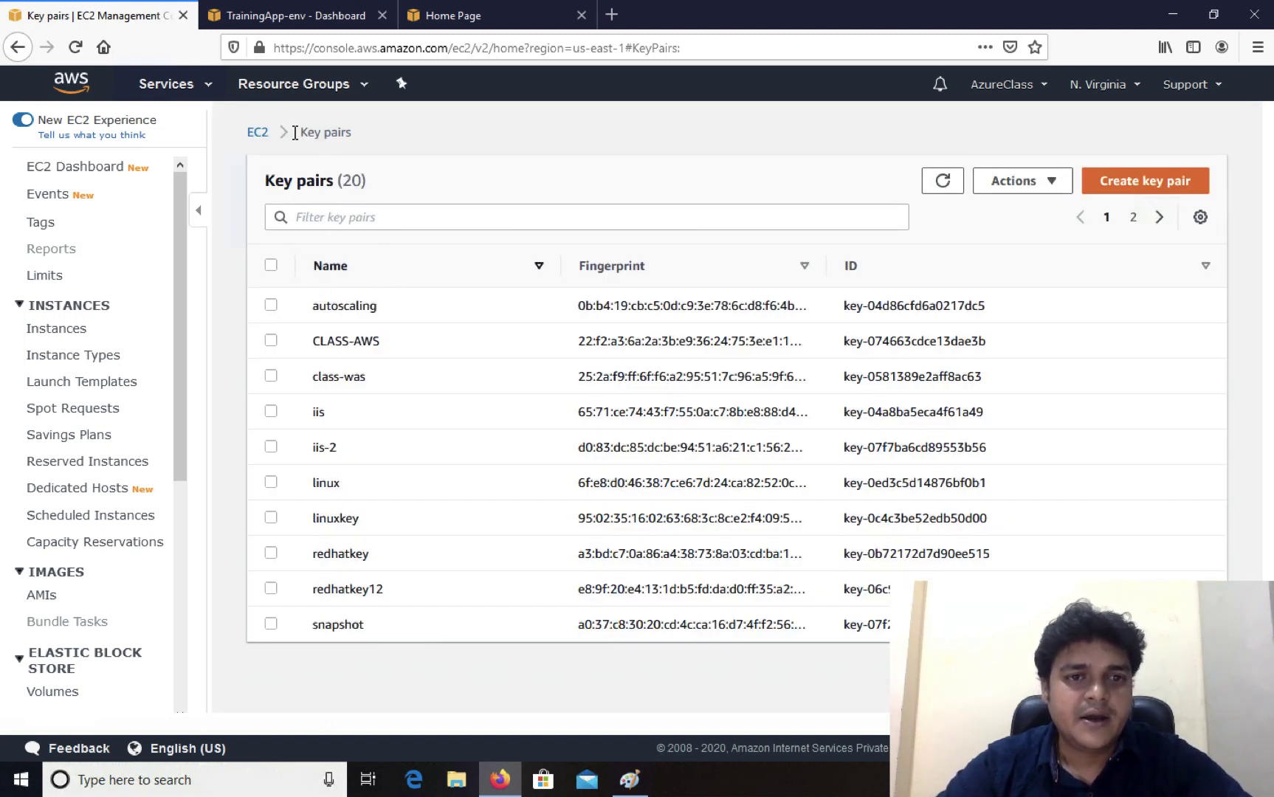
{"action": "left_click", "coordinate": [1140, 192]}
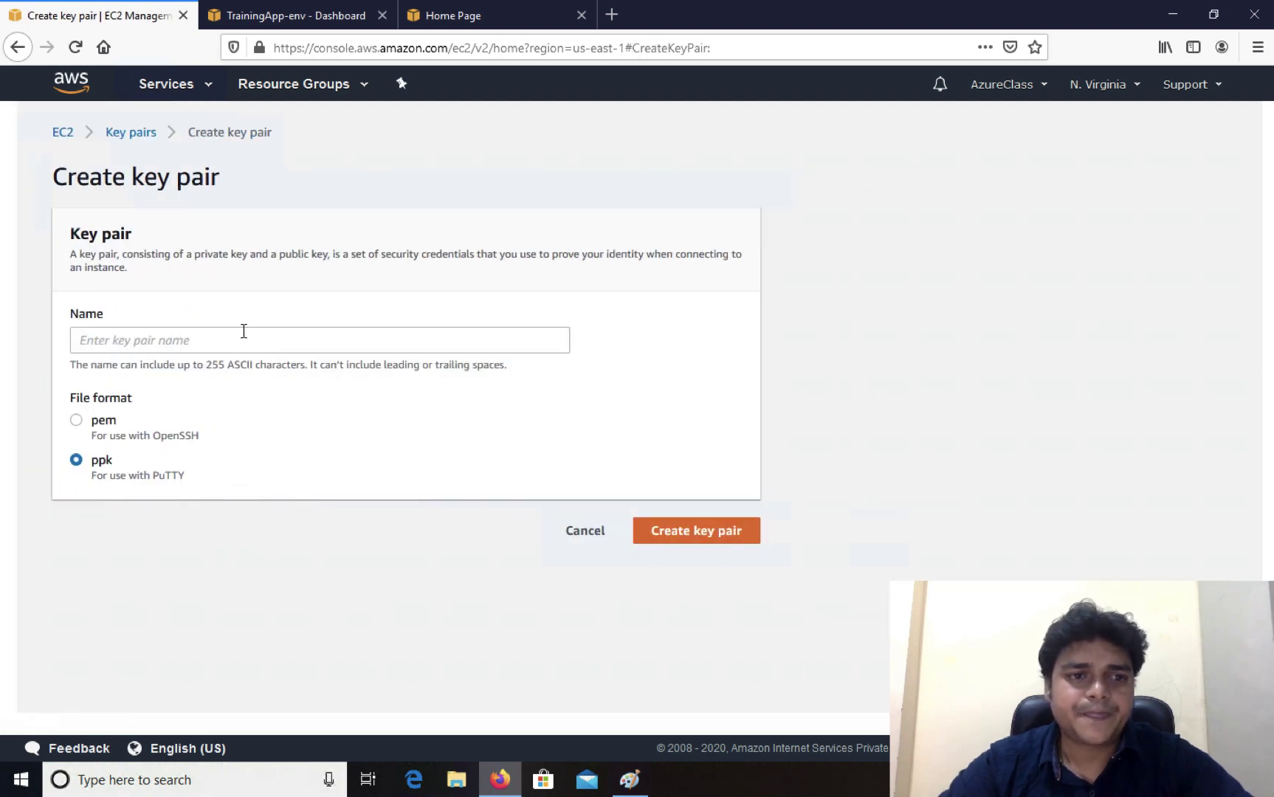
{"action": "left_click", "coordinate": [135, 339]}
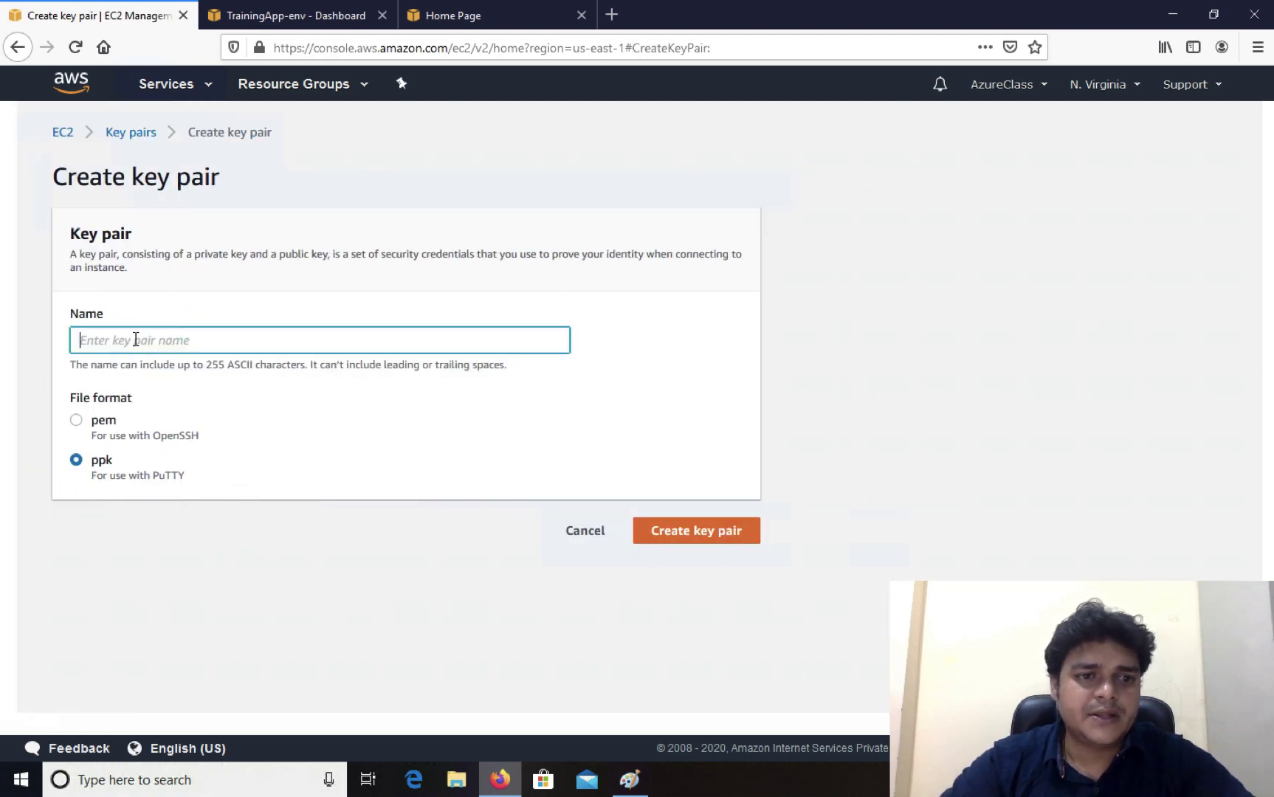
{"action": "type", "text": "bean"}
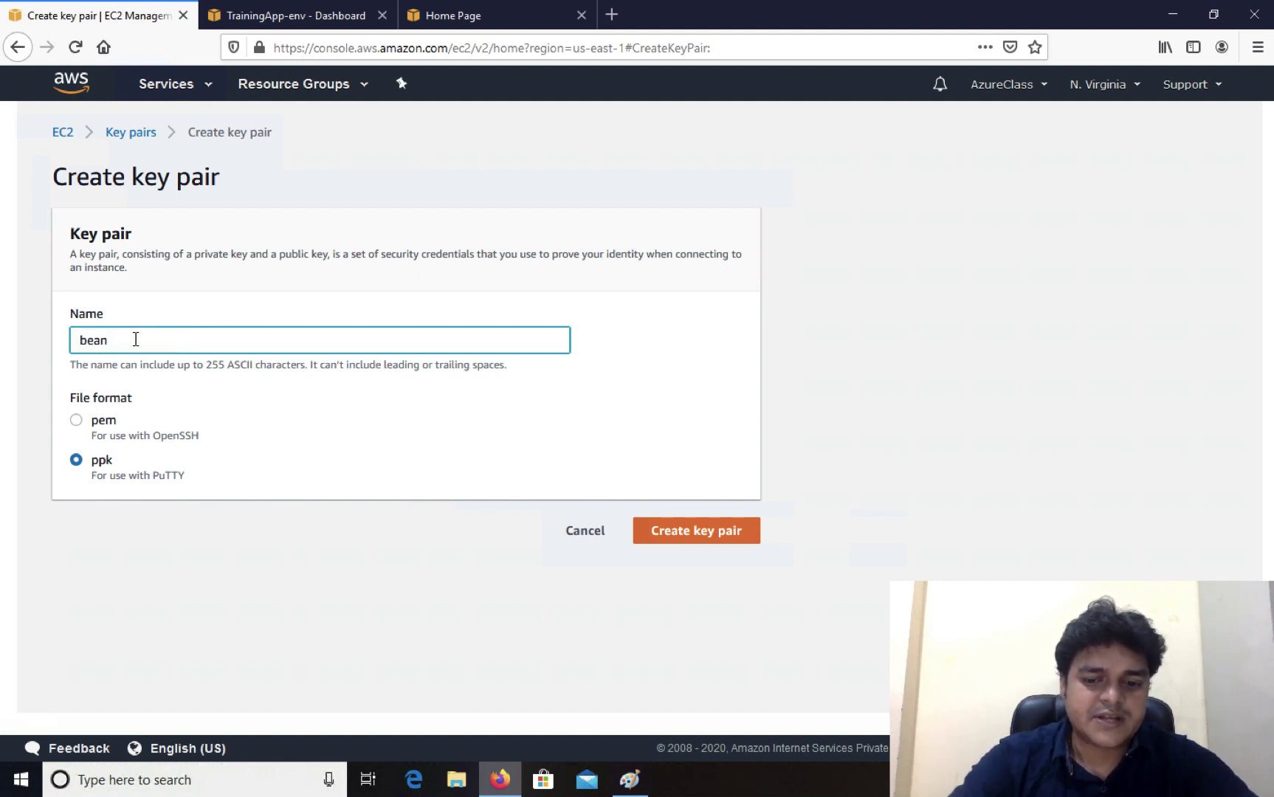
{"action": "type", "text": "stak"}
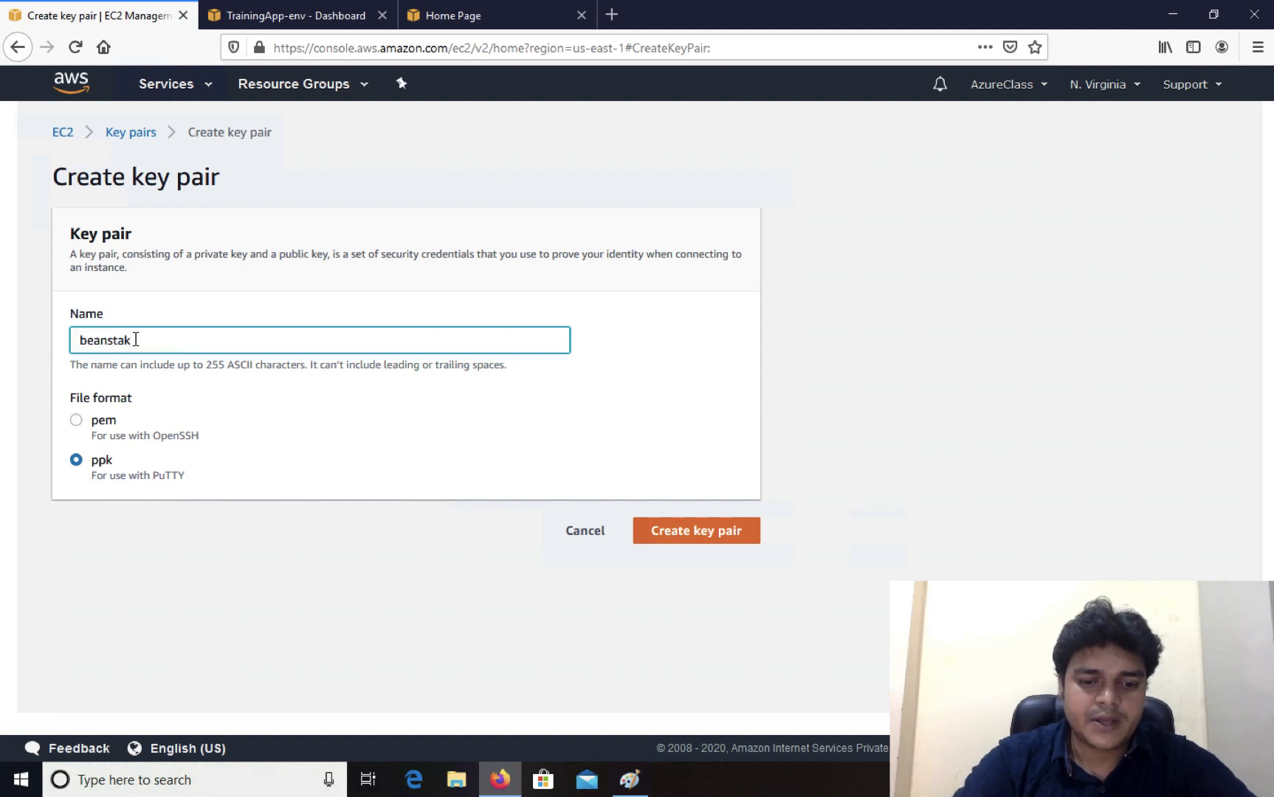
{"action": "type", "text": "-key"}
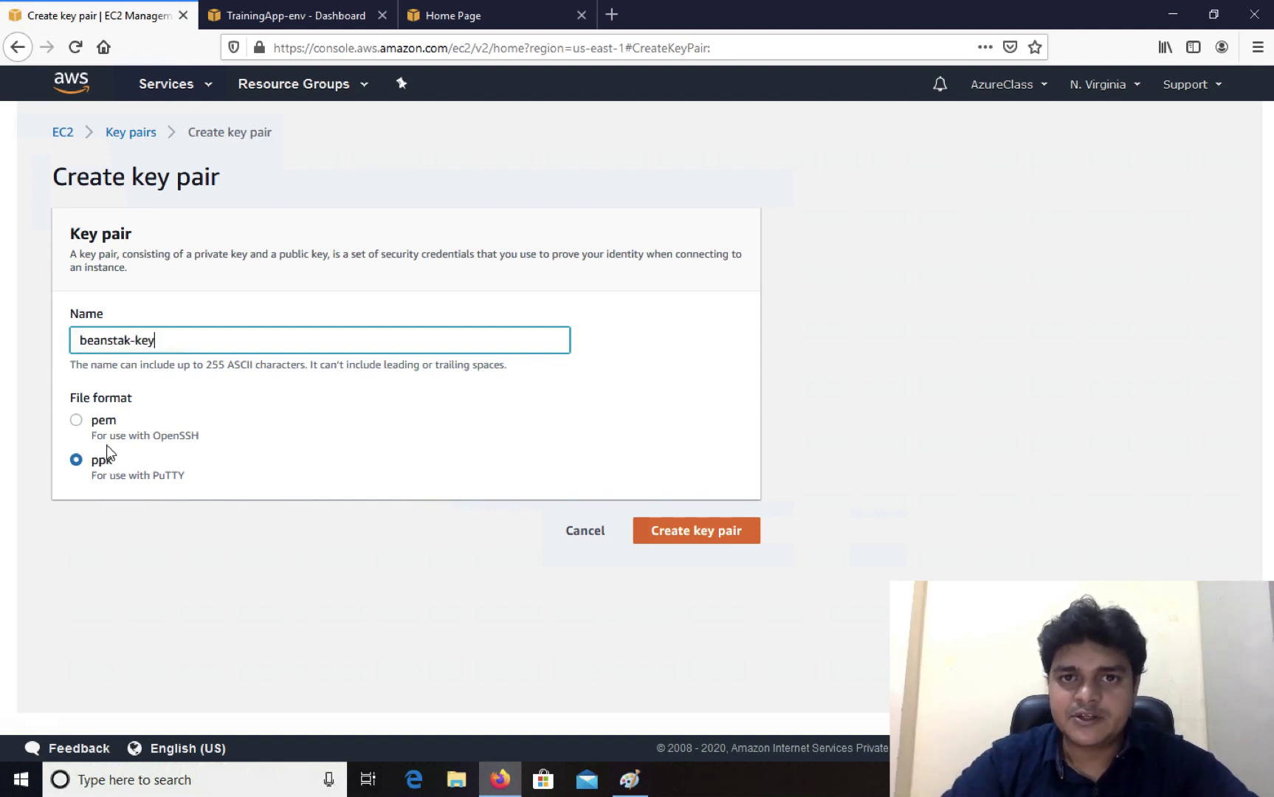
{"action": "left_click", "coordinate": [78, 421]}
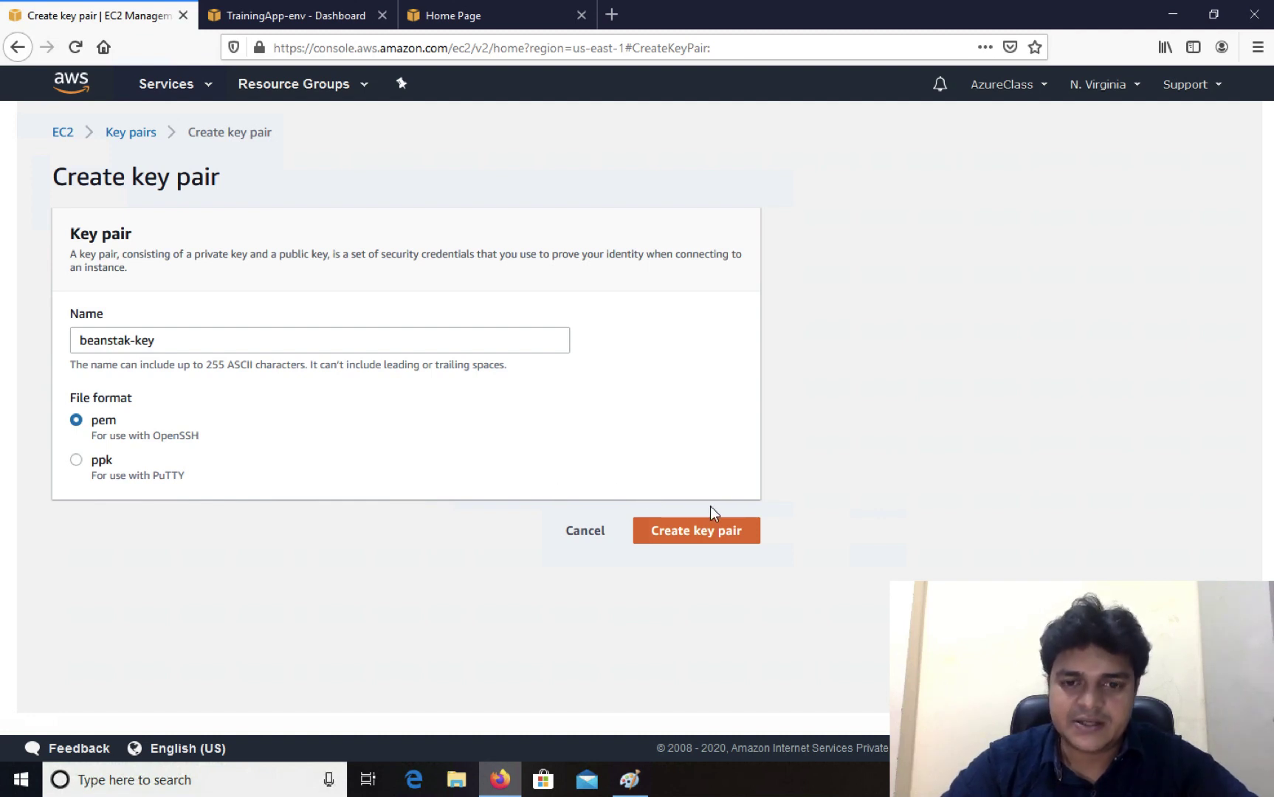
{"action": "left_click", "coordinate": [696, 538]}
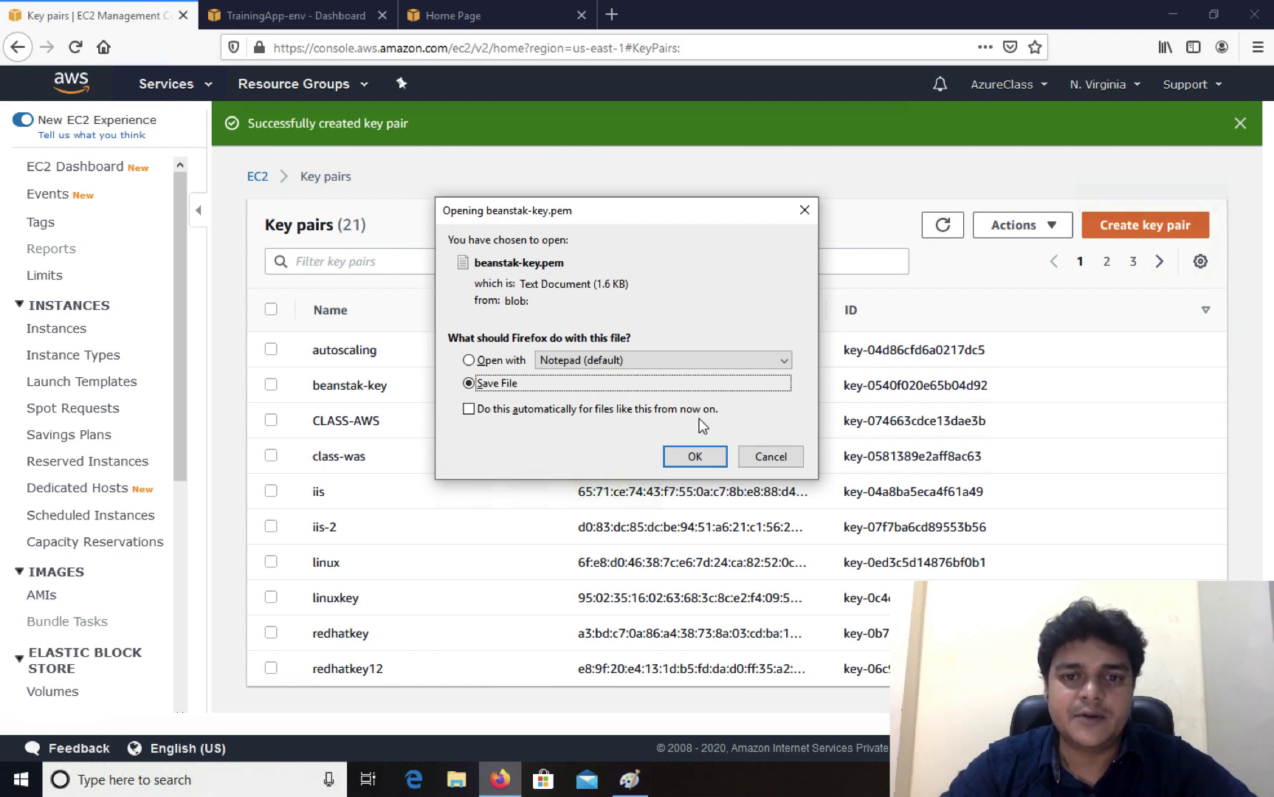
- Save the beanstak-key.pem file and review the TrainingApp-env environment's health and recent events in Elastic Beanstalk
{"action": "left_click", "coordinate": [688, 459]}
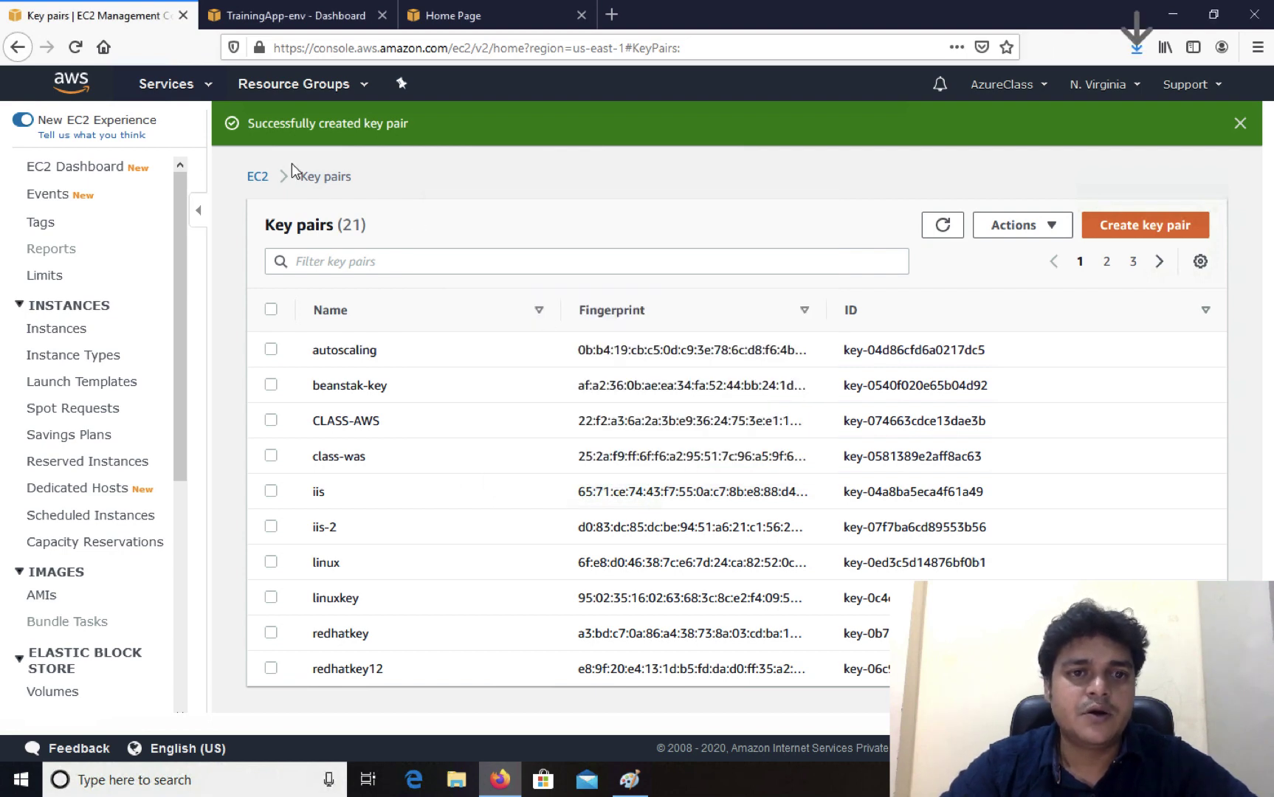
{"action": "left_click", "coordinate": [330, 16]}
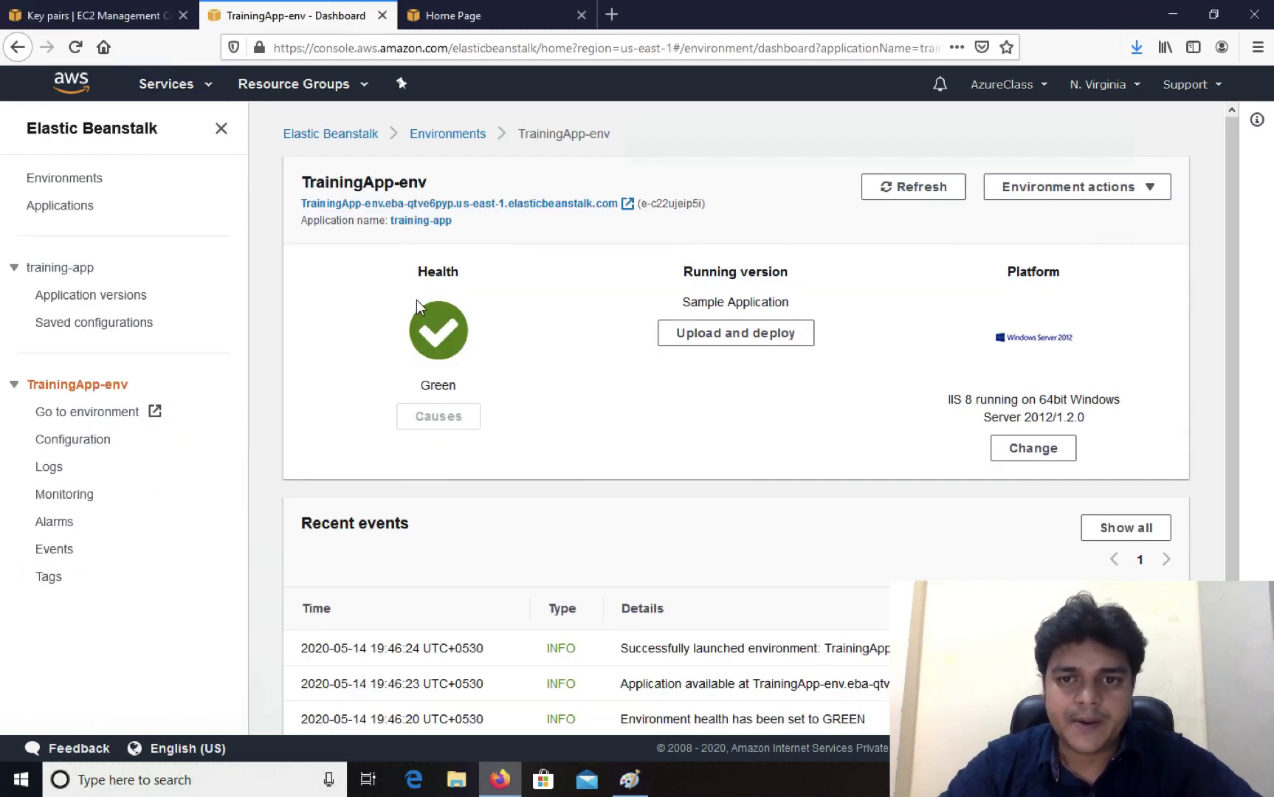
{"action": "scroll", "coordinate": [826, 417], "scroll_direction": "down", "scroll_amount": 2}
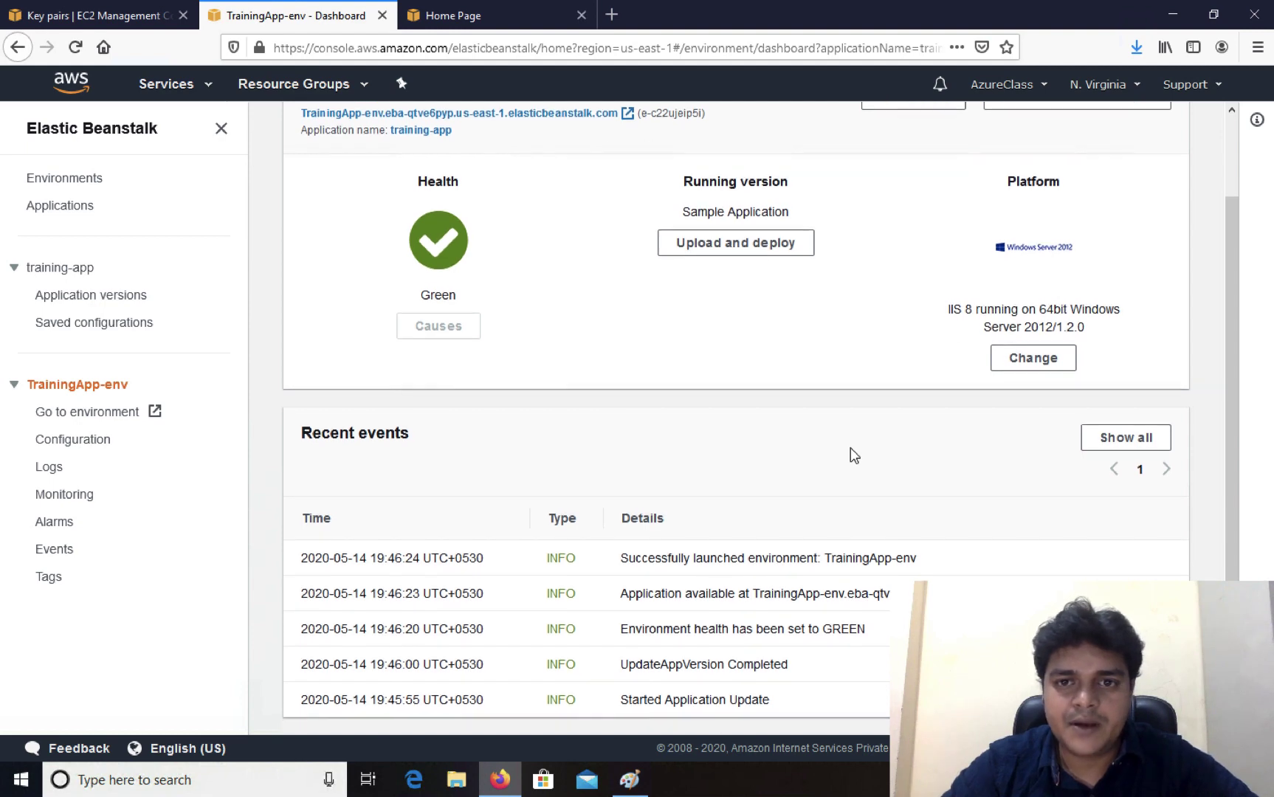
{"action": "scroll", "coordinate": [850, 450], "scroll_direction": "up", "scroll_amount": 2}
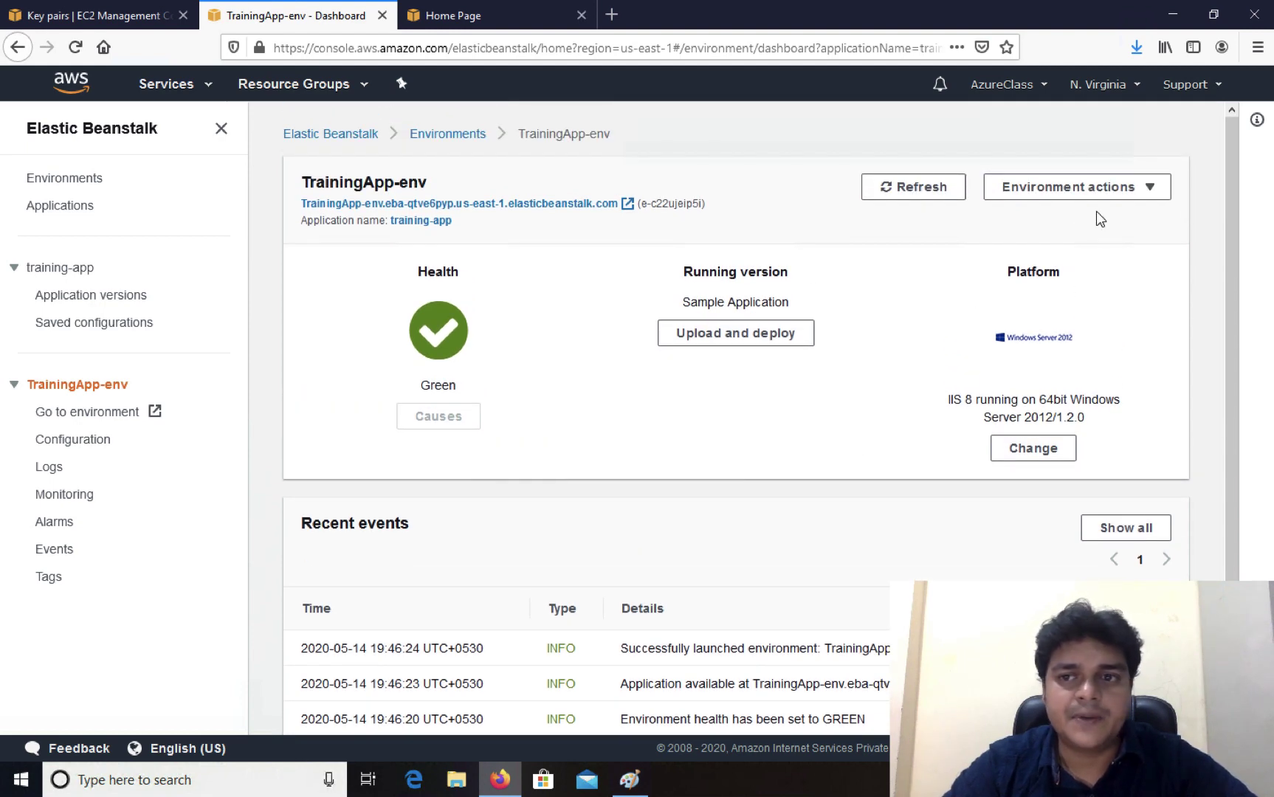
- Check training-app's saved configurations for loading, reopen the TrainingApp-env environment, and look at its instance in the EC2 console
{"action": "left_click", "coordinate": [1122, 191]}
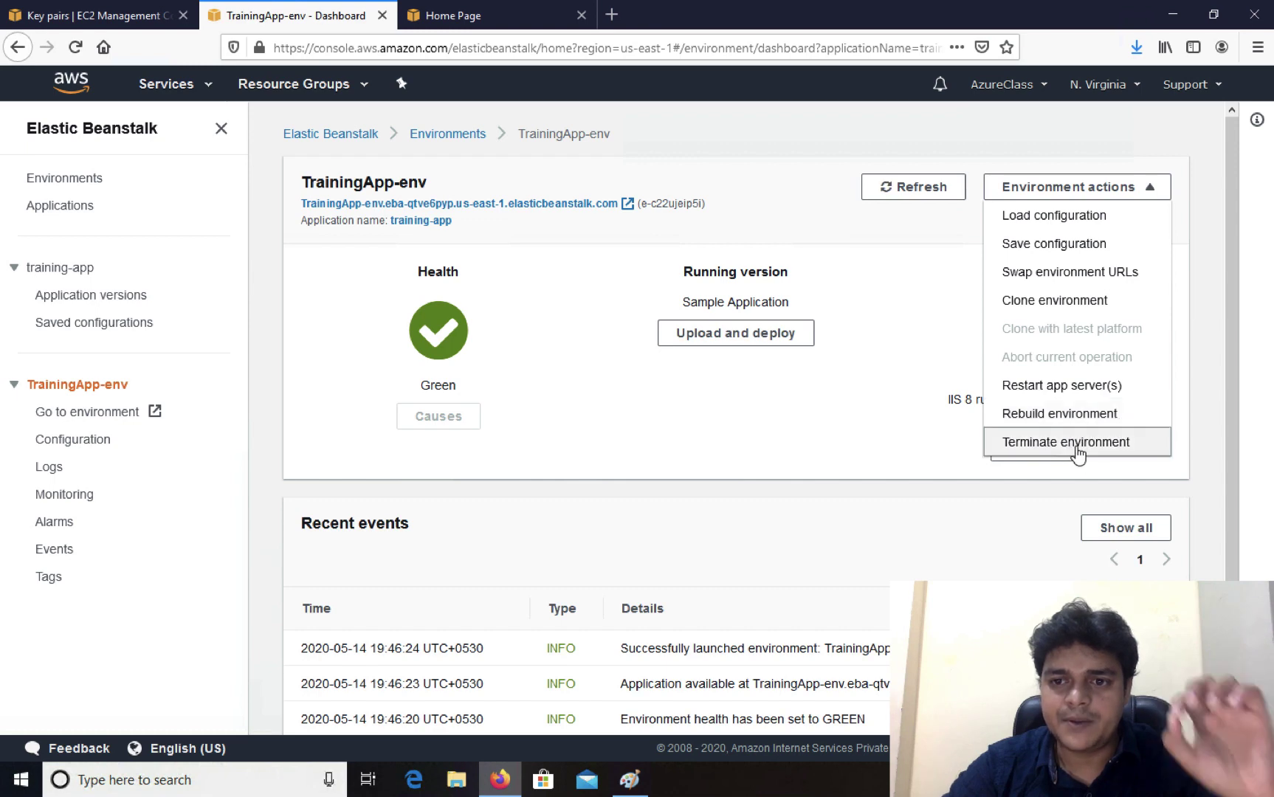
{"action": "left_click", "coordinate": [1048, 216]}
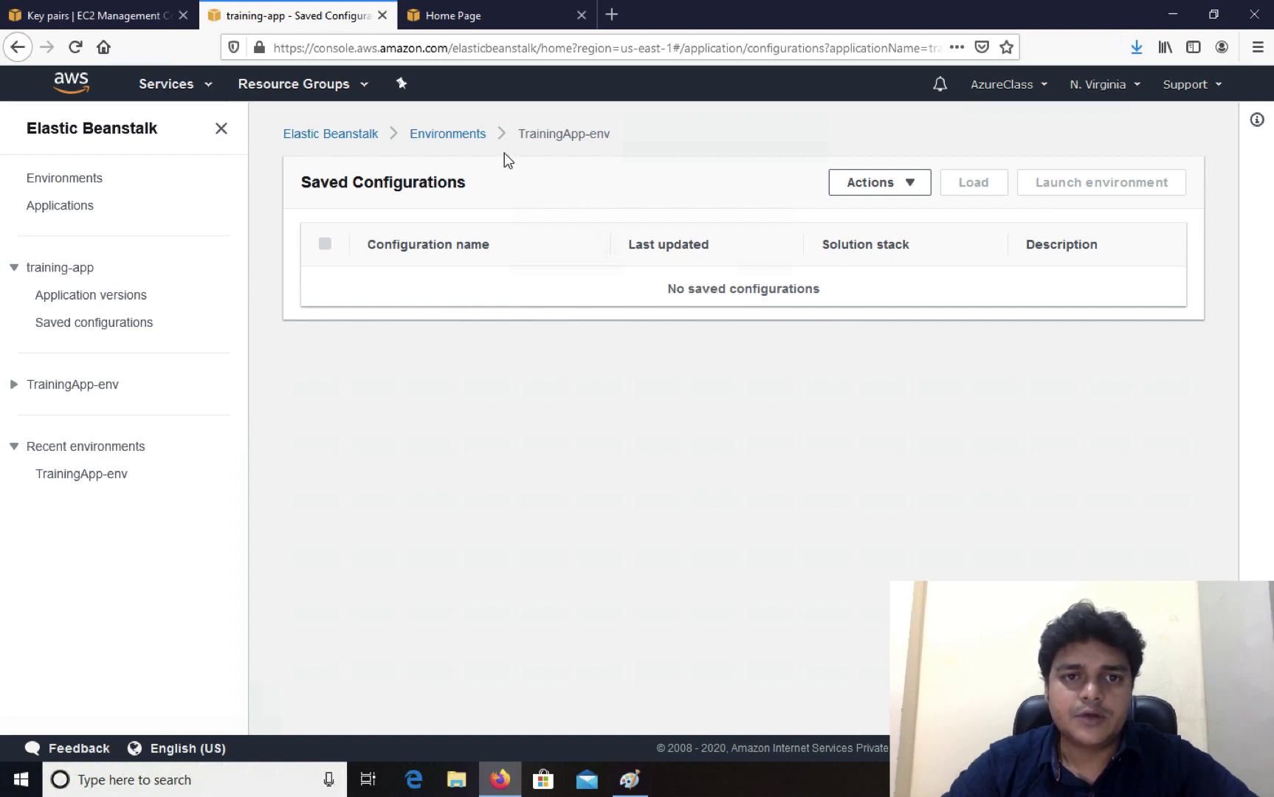
{"action": "left_click", "coordinate": [860, 188]}
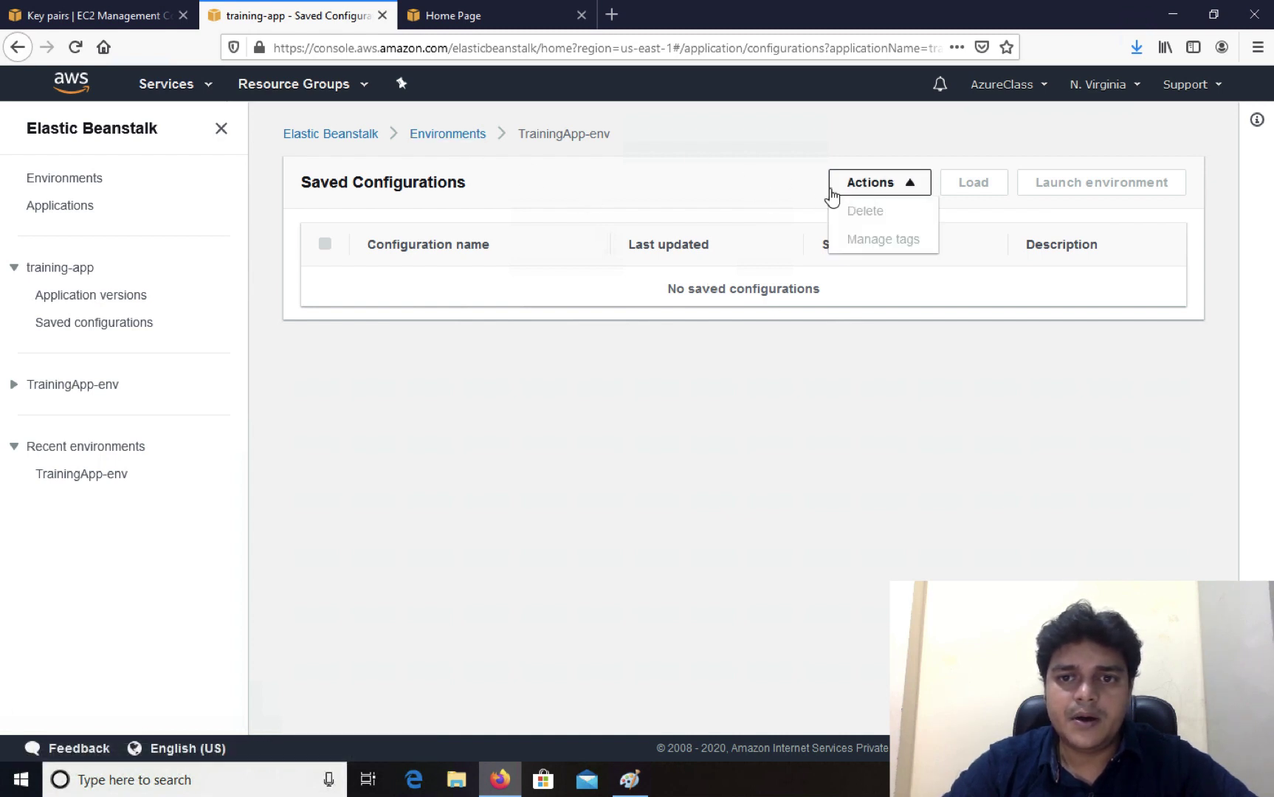
{"action": "left_click", "coordinate": [447, 137]}
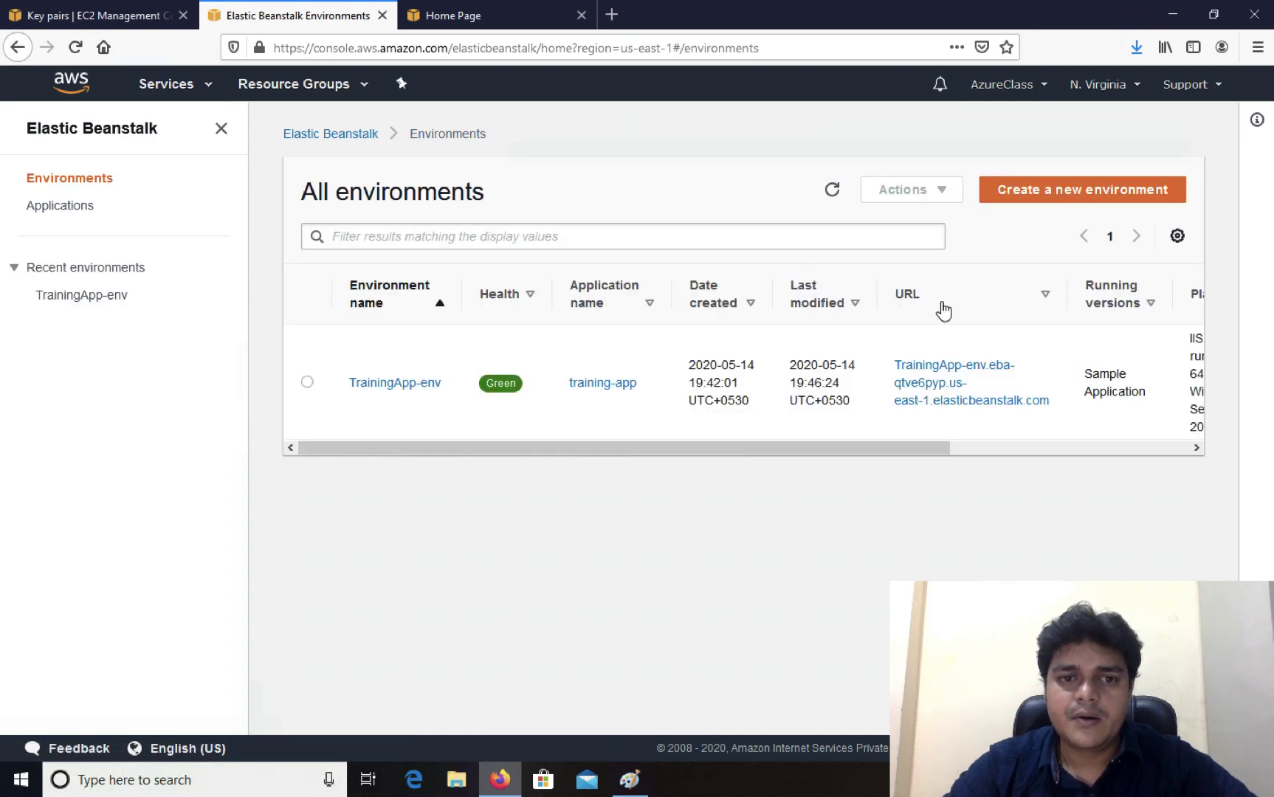
{"action": "left_click", "coordinate": [397, 383]}
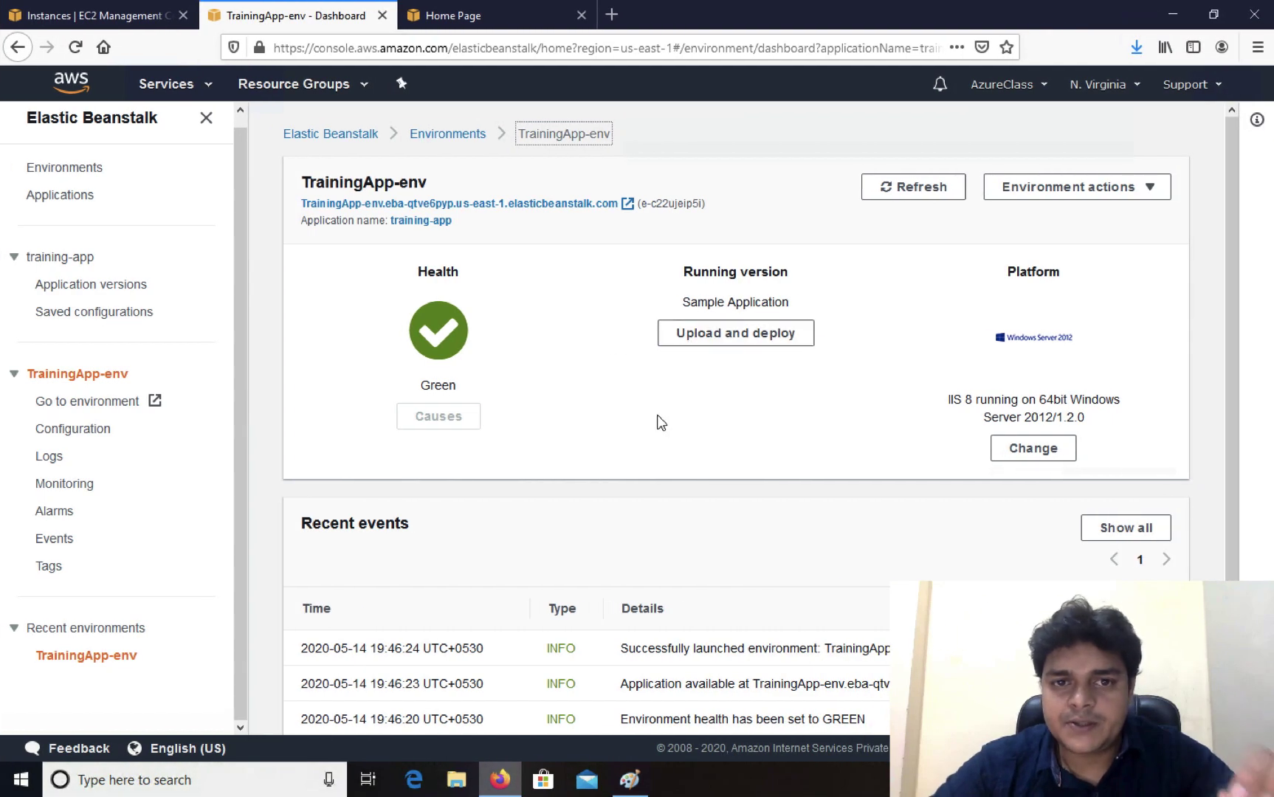
{"action": "left_click", "coordinate": [127, 16]}
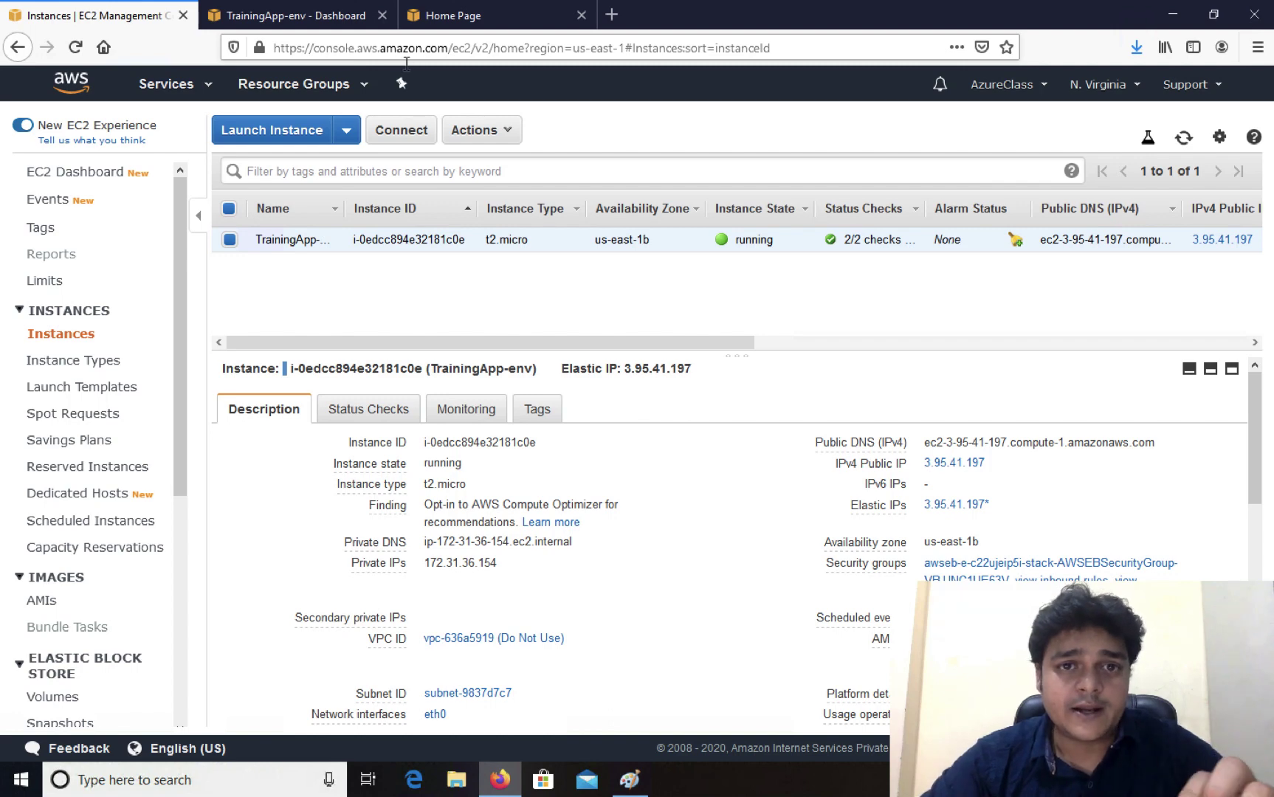
{"action": "left_click", "coordinate": [300, 18]}
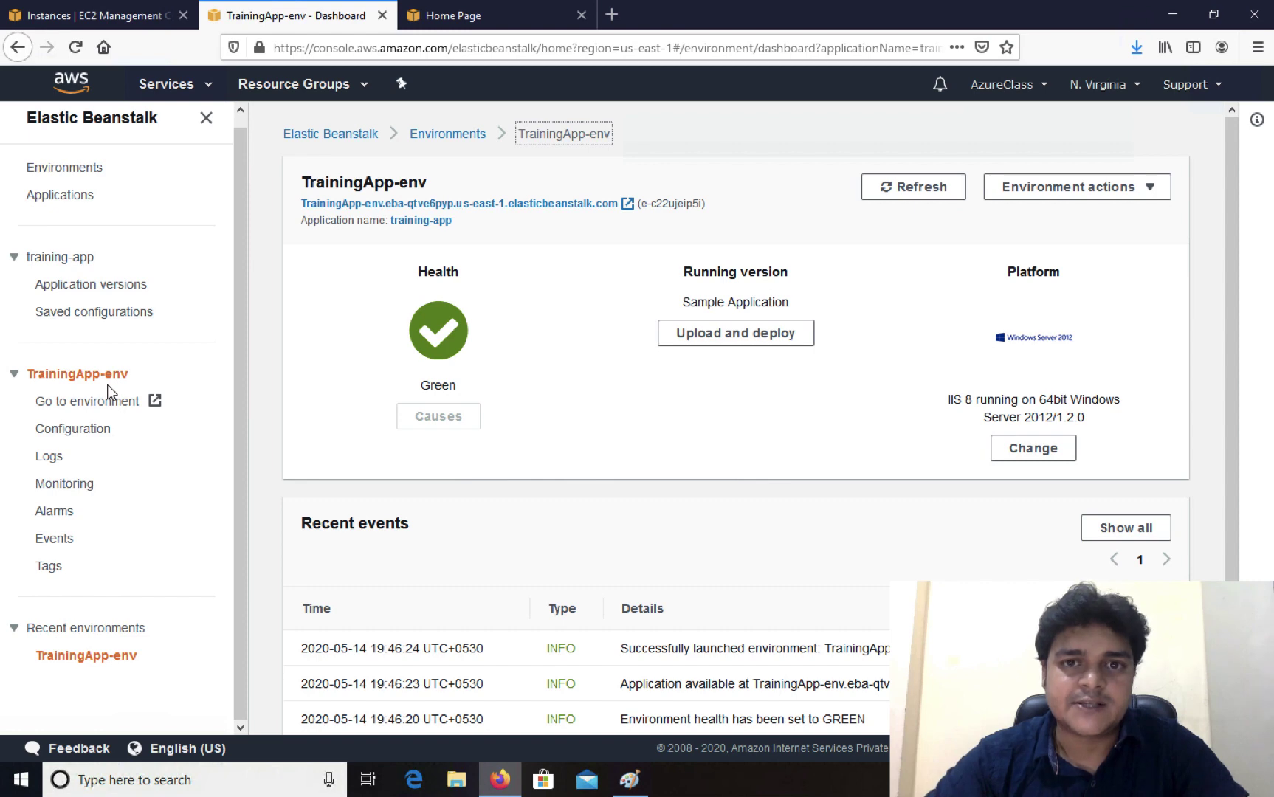
- Set the EC2 key pair to beanstak-key in TrainingApp-env's security configuration and apply the change
{"action": "left_click", "coordinate": [74, 437]}
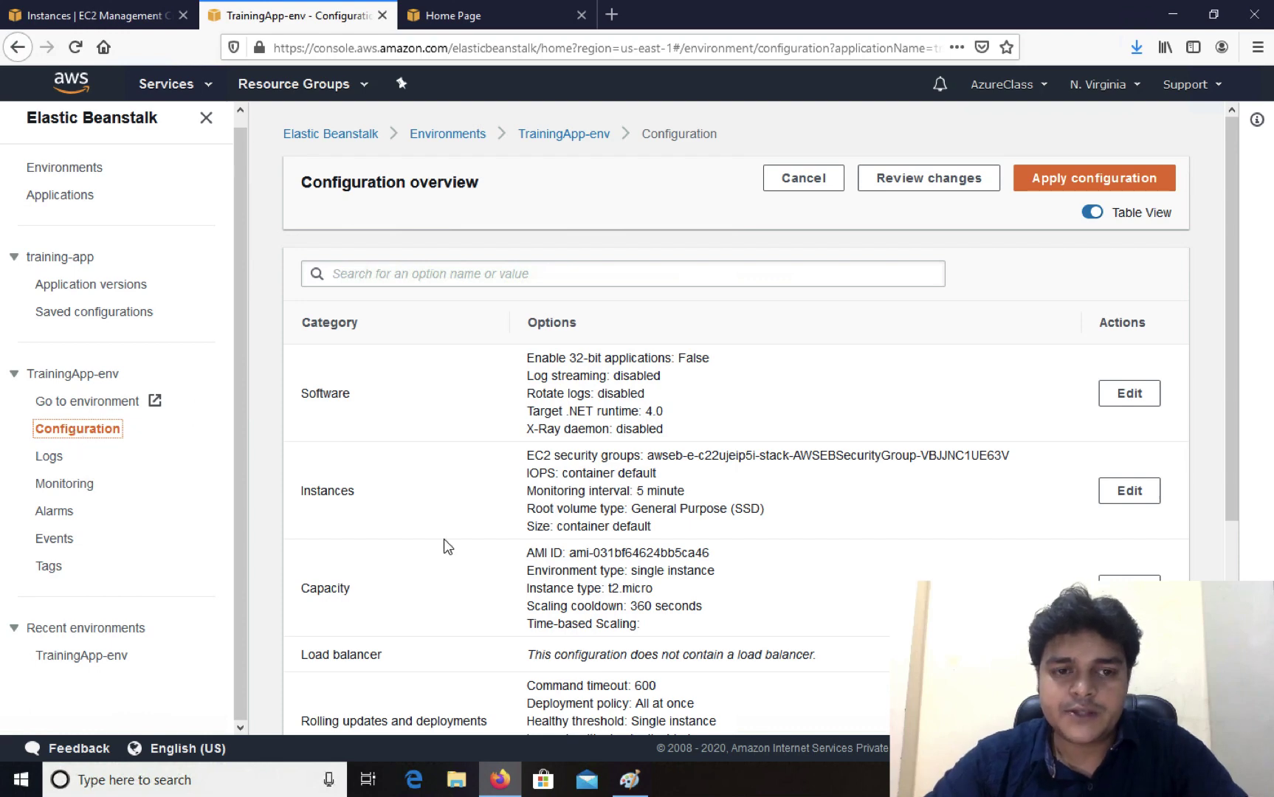
{"action": "scroll", "coordinate": [578, 516], "scroll_direction": "down", "scroll_amount": 4}
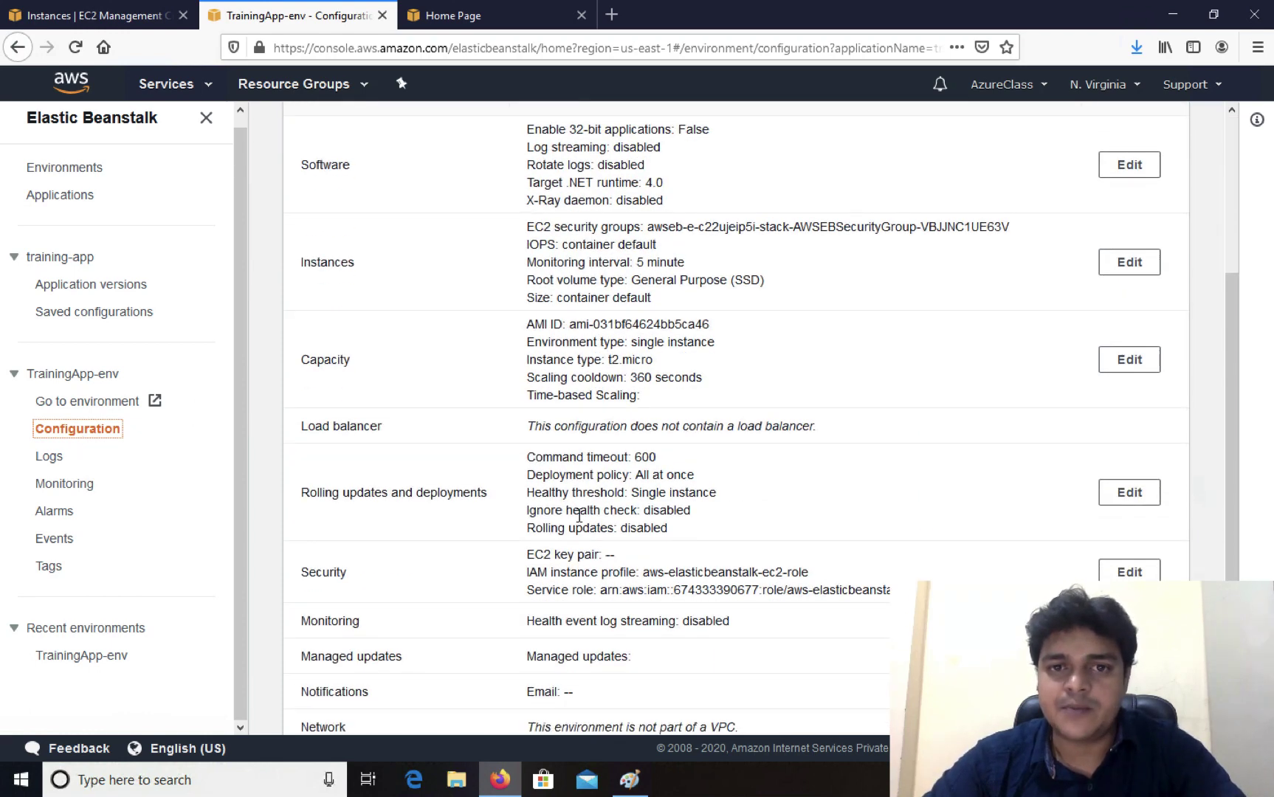
{"action": "scroll", "coordinate": [424, 343], "scroll_direction": "up", "scroll_amount": 4}
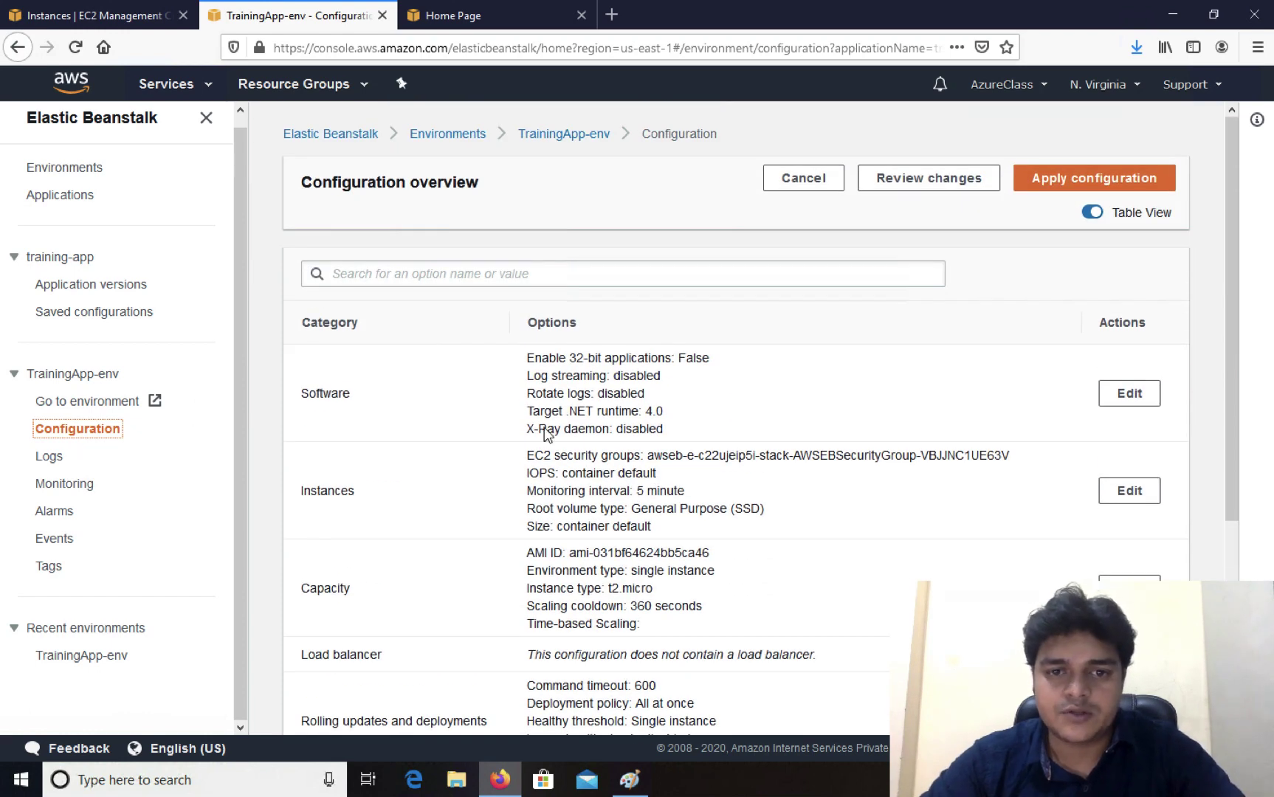
{"action": "scroll", "coordinate": [398, 487], "scroll_direction": "down", "scroll_amount": 2}
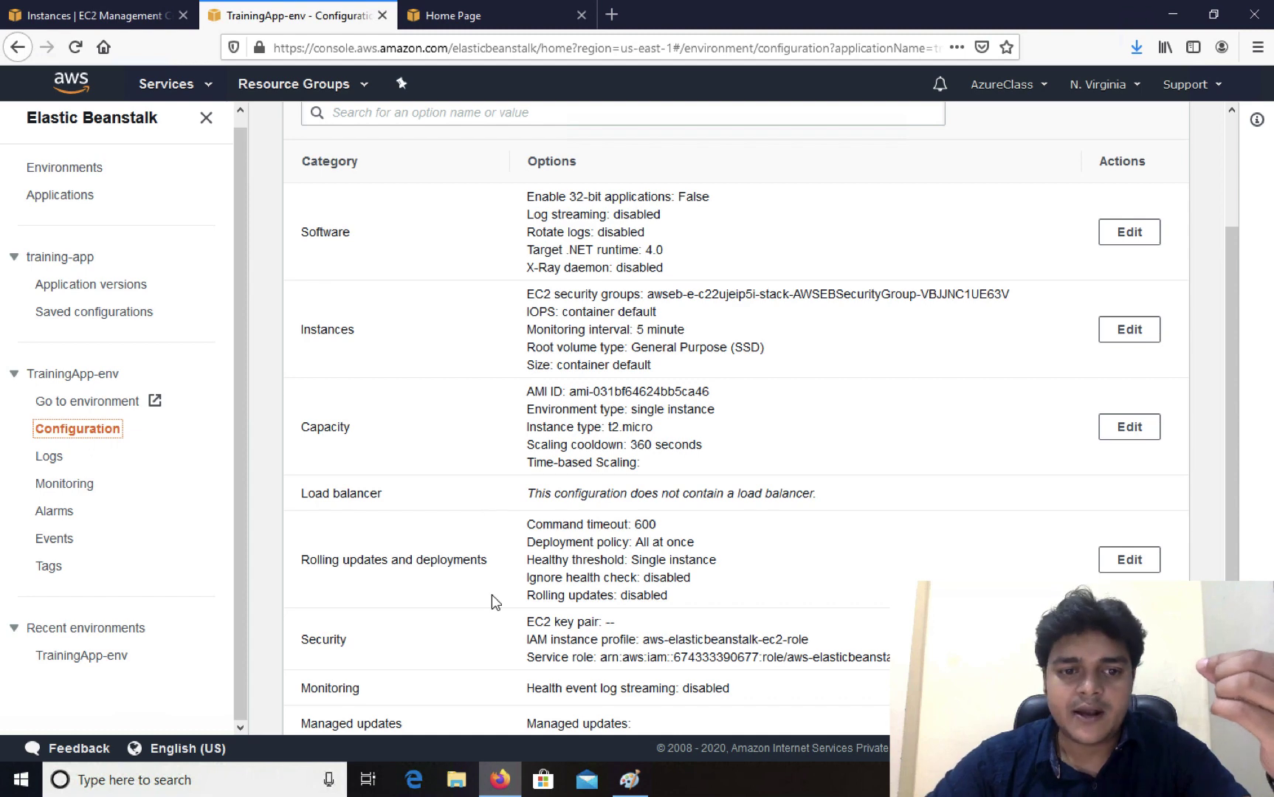
{"action": "scroll", "coordinate": [491, 594], "scroll_direction": "down", "scroll_amount": 2}
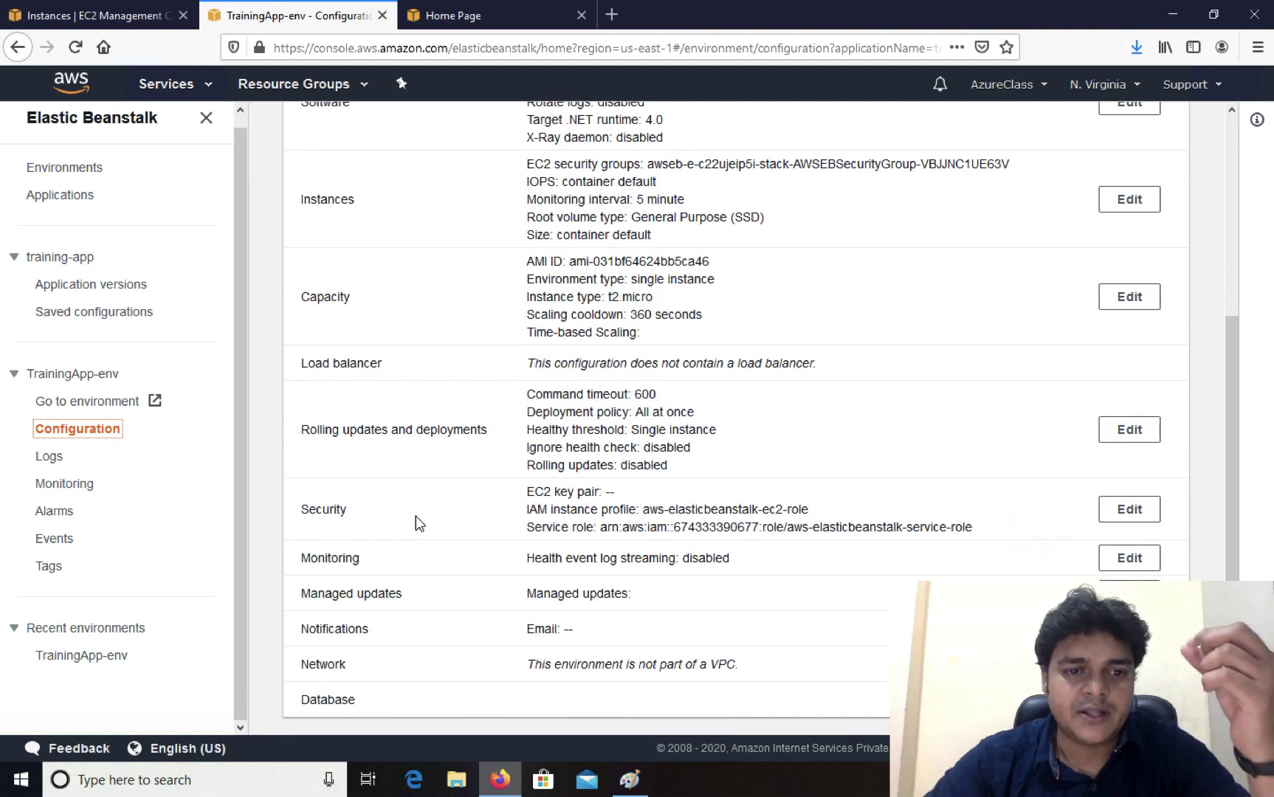
{"action": "double_click", "coordinate": [295, 509]}
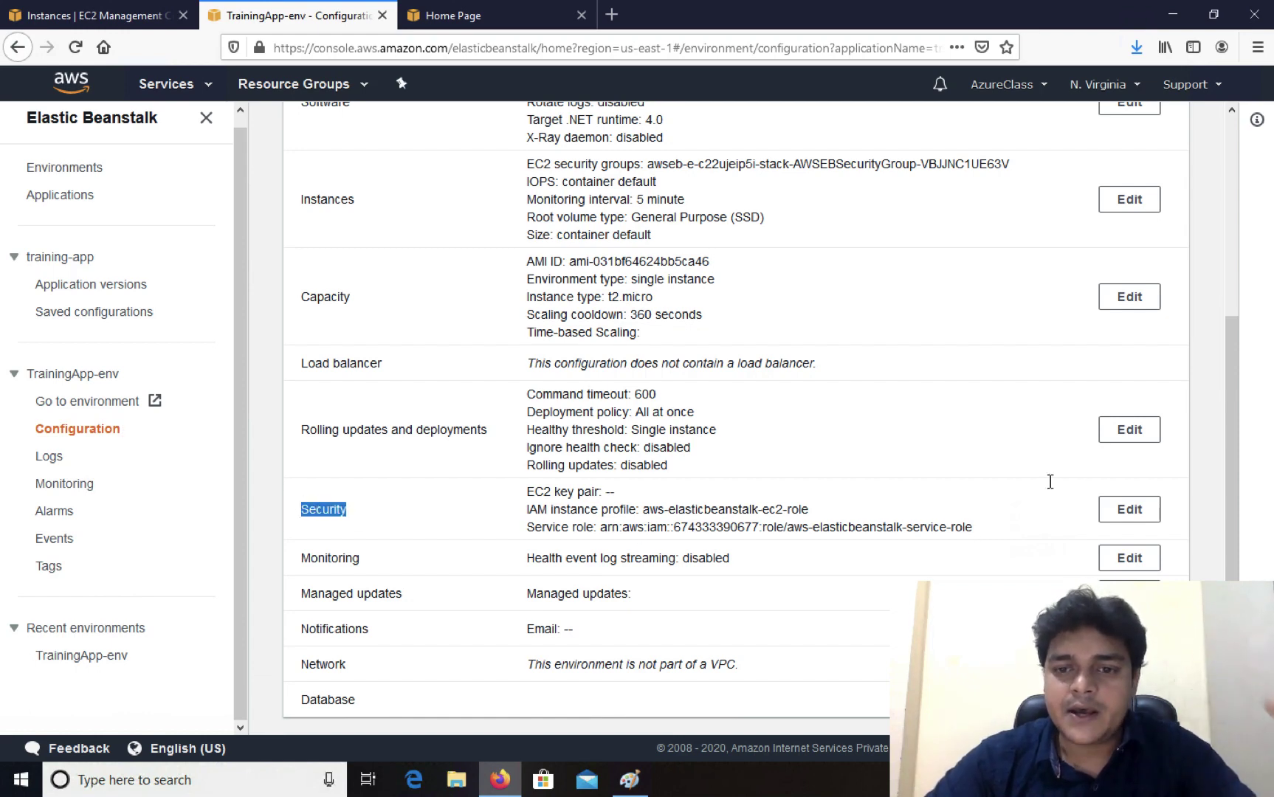
{"action": "left_click", "coordinate": [1126, 511]}
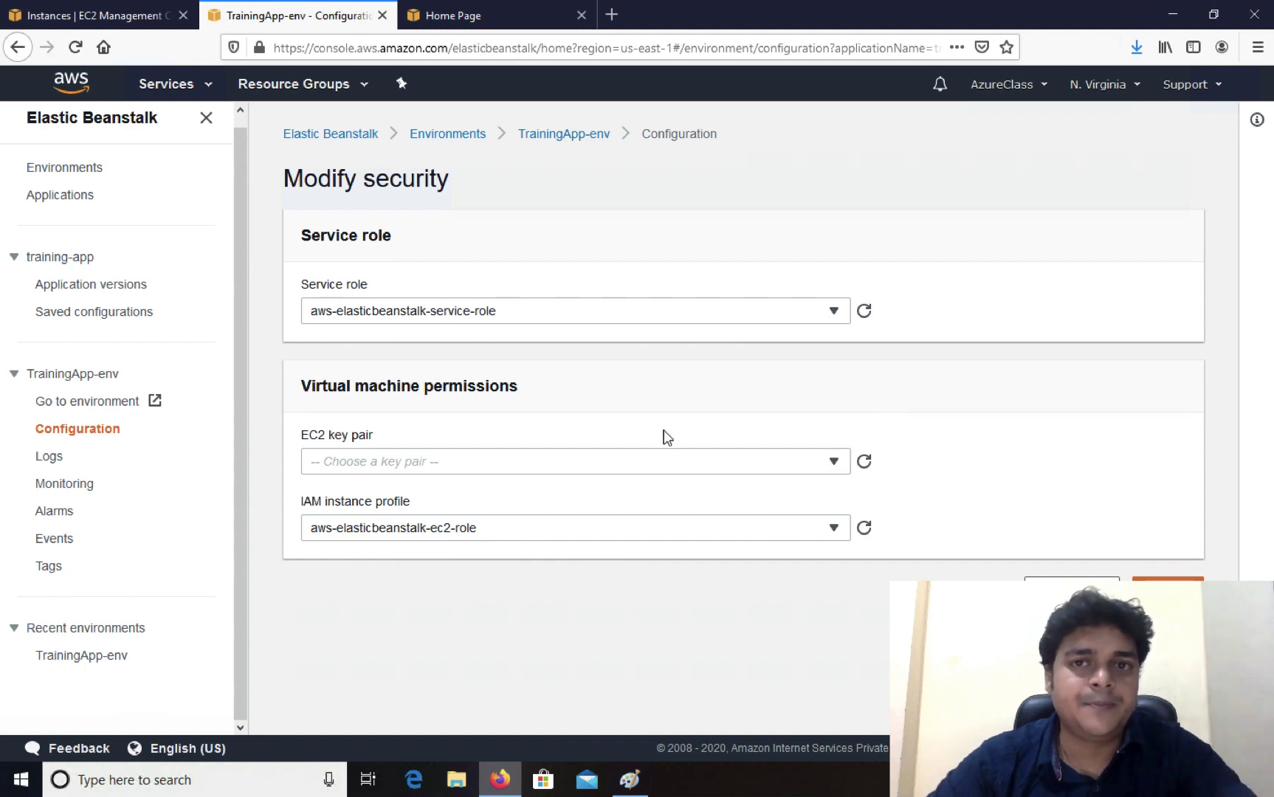
{"action": "left_click", "coordinate": [662, 464]}
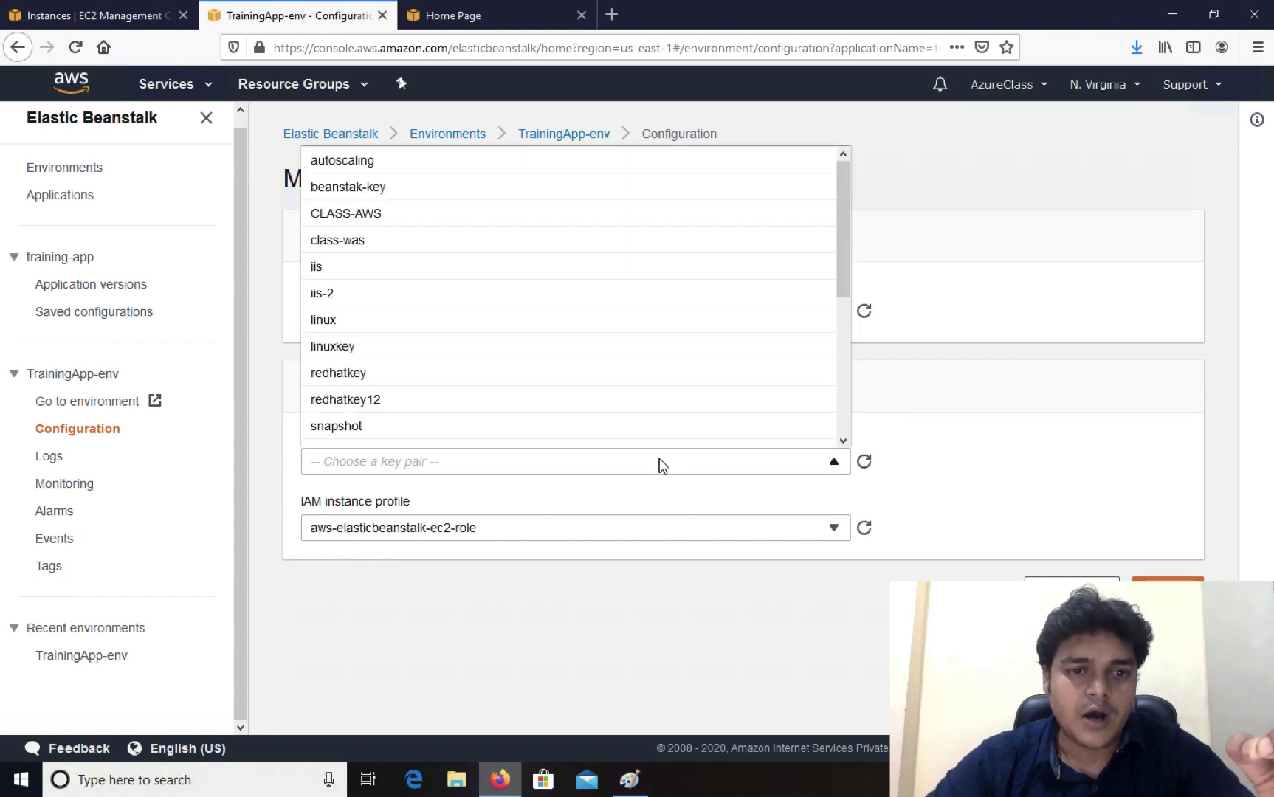
{"action": "left_click", "coordinate": [361, 189]}
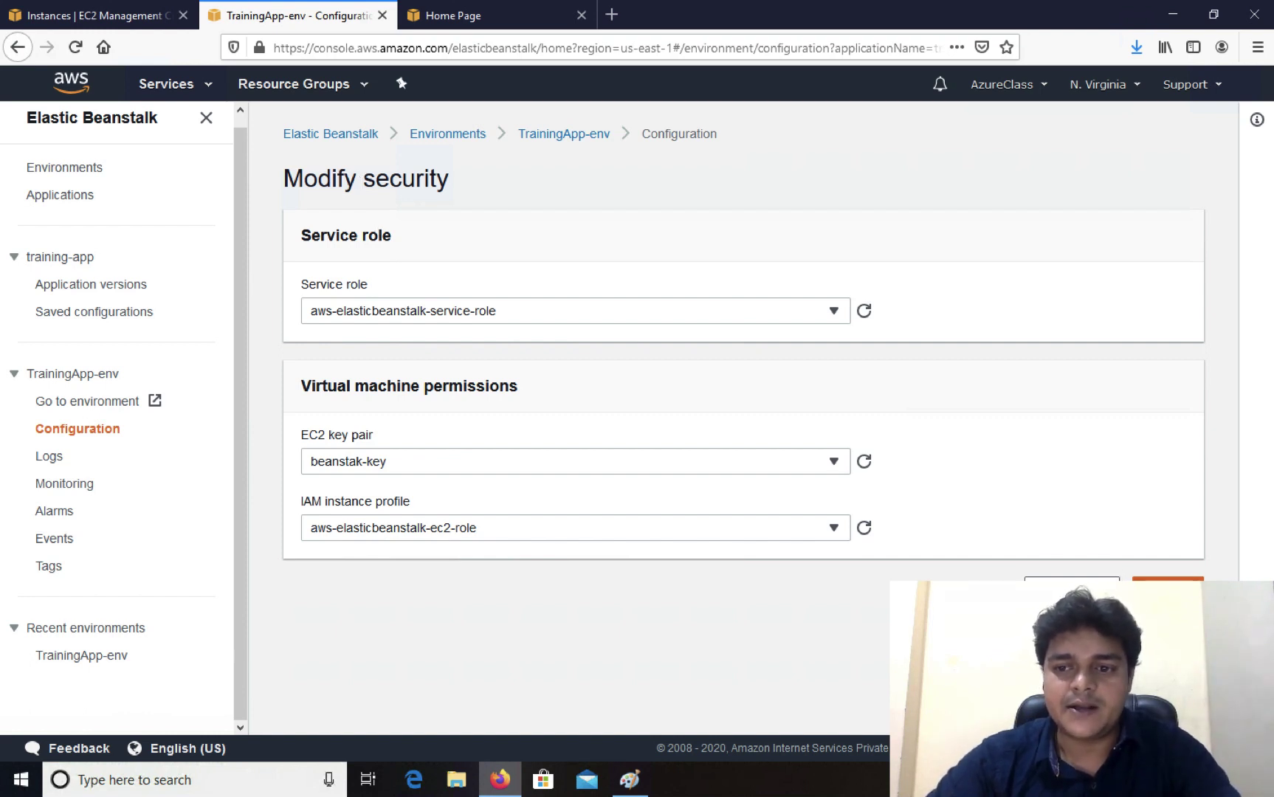
{"action": "left_click", "coordinate": [1167, 591]}
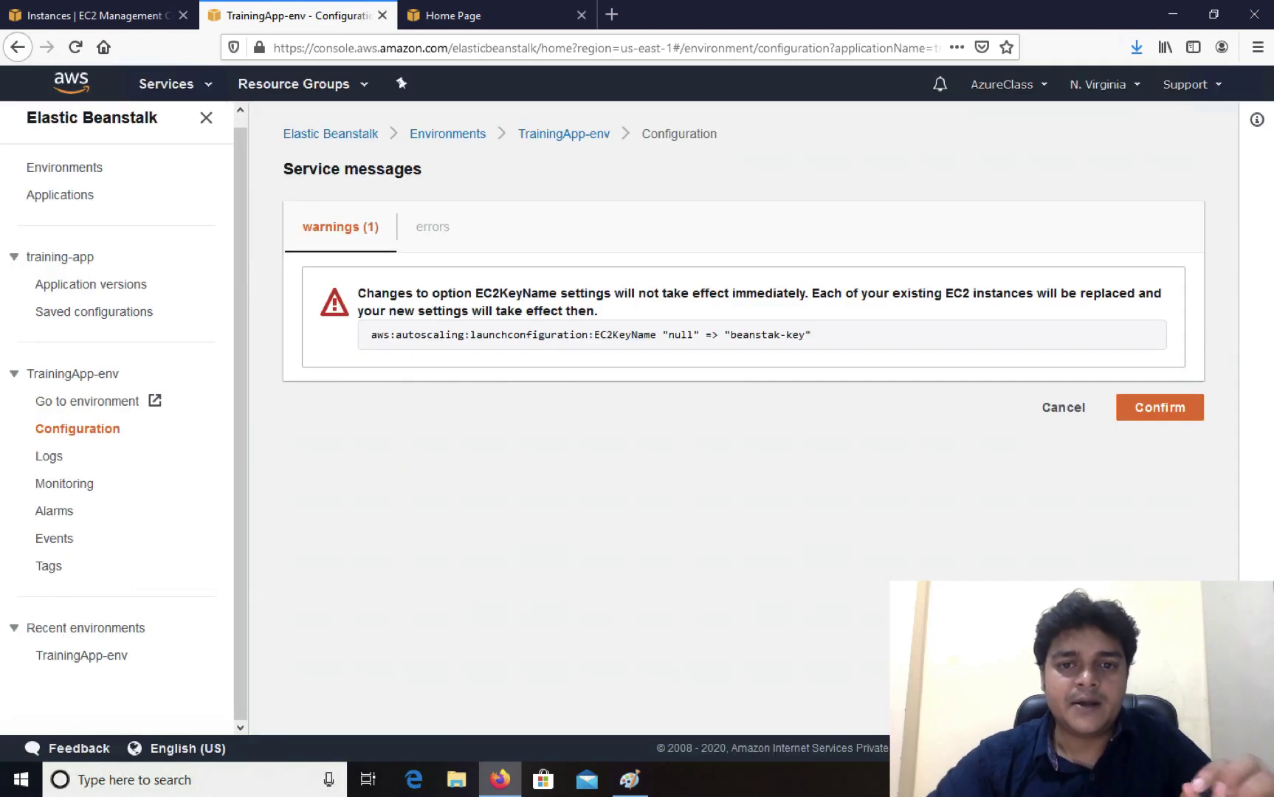
{"action": "left_click", "coordinate": [1154, 410]}
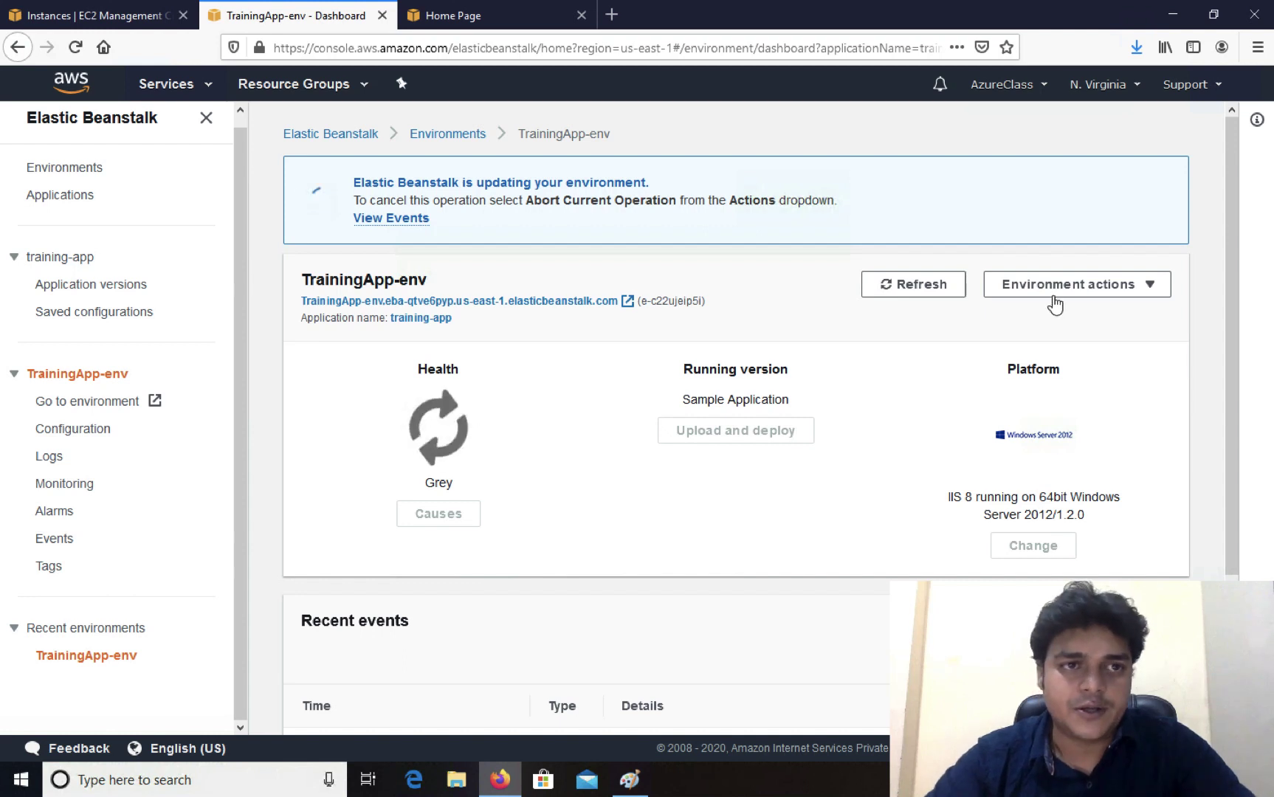
- Refresh the TrainingApp-env dashboard and the EC2 instance list to check the progress of the environment update
{"action": "left_click", "coordinate": [912, 292]}
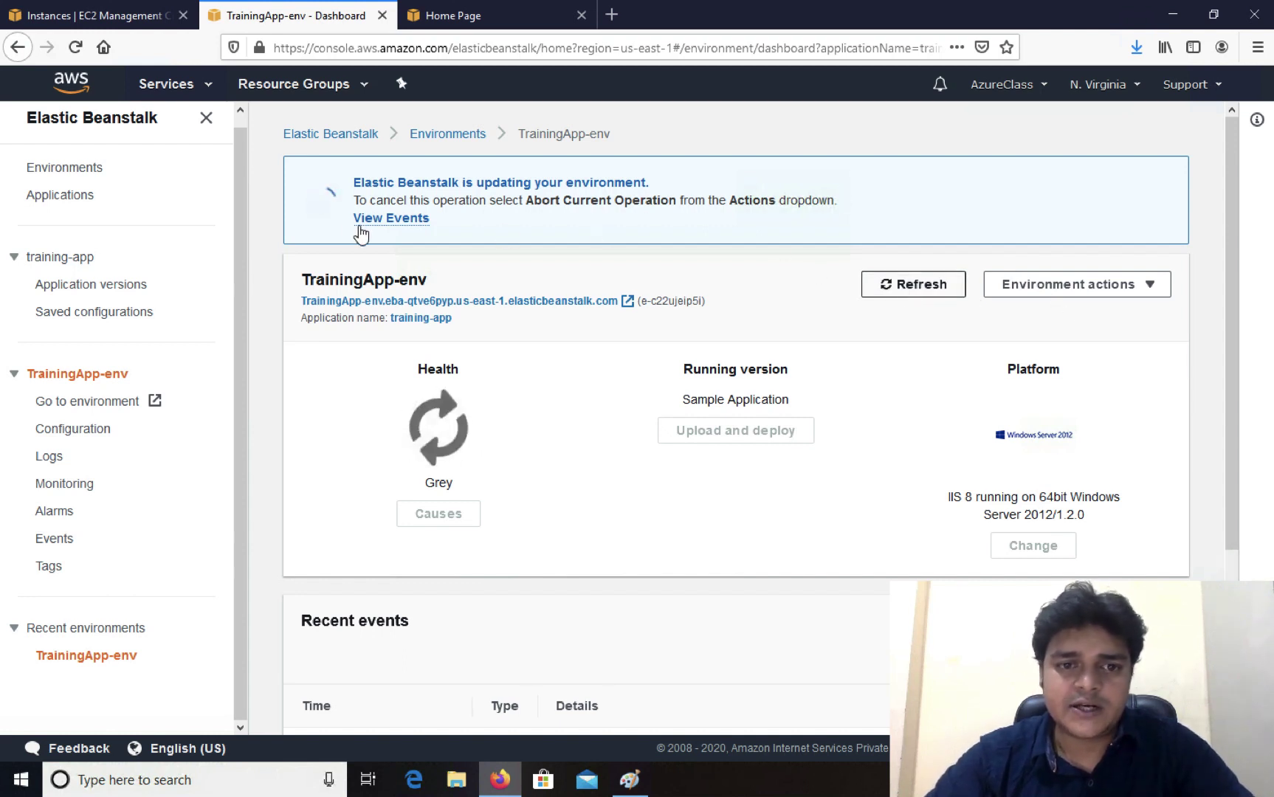
{"action": "left_click", "coordinate": [128, 22]}
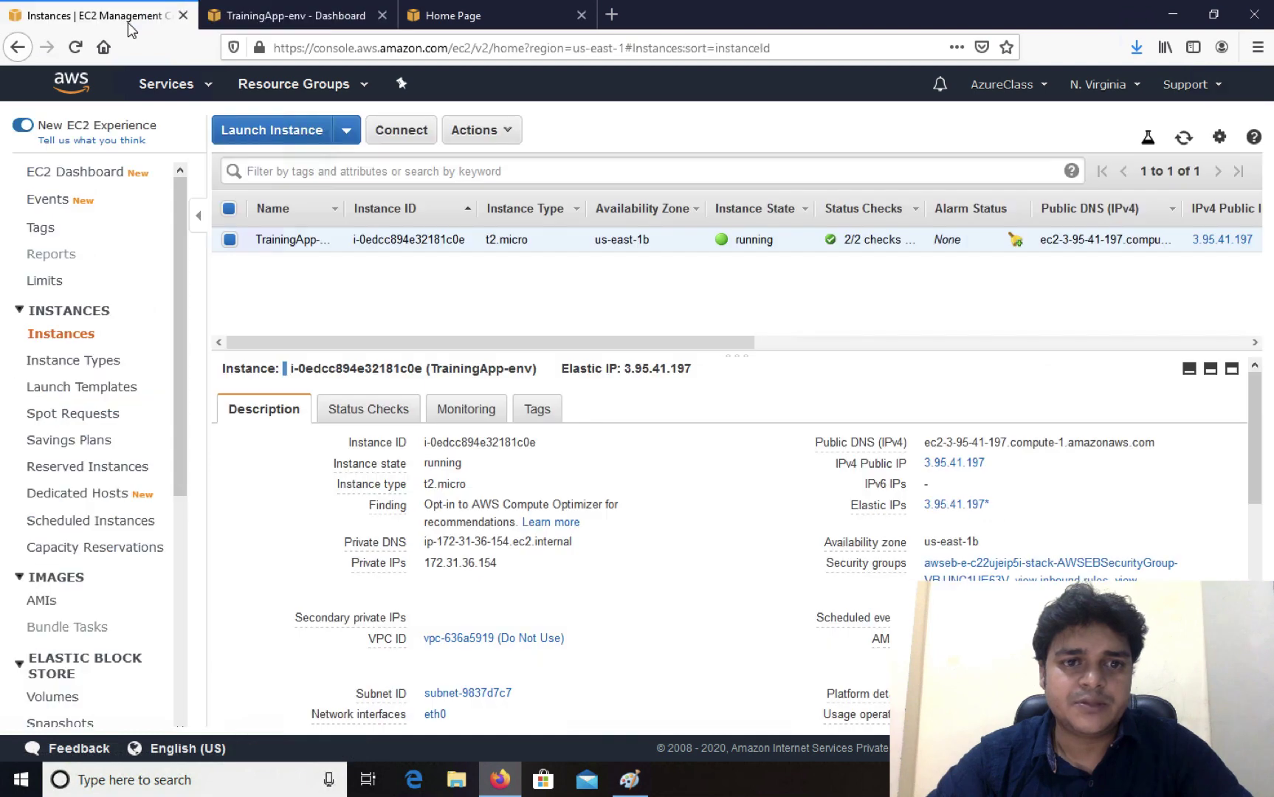
{"action": "left_click", "coordinate": [1186, 141]}
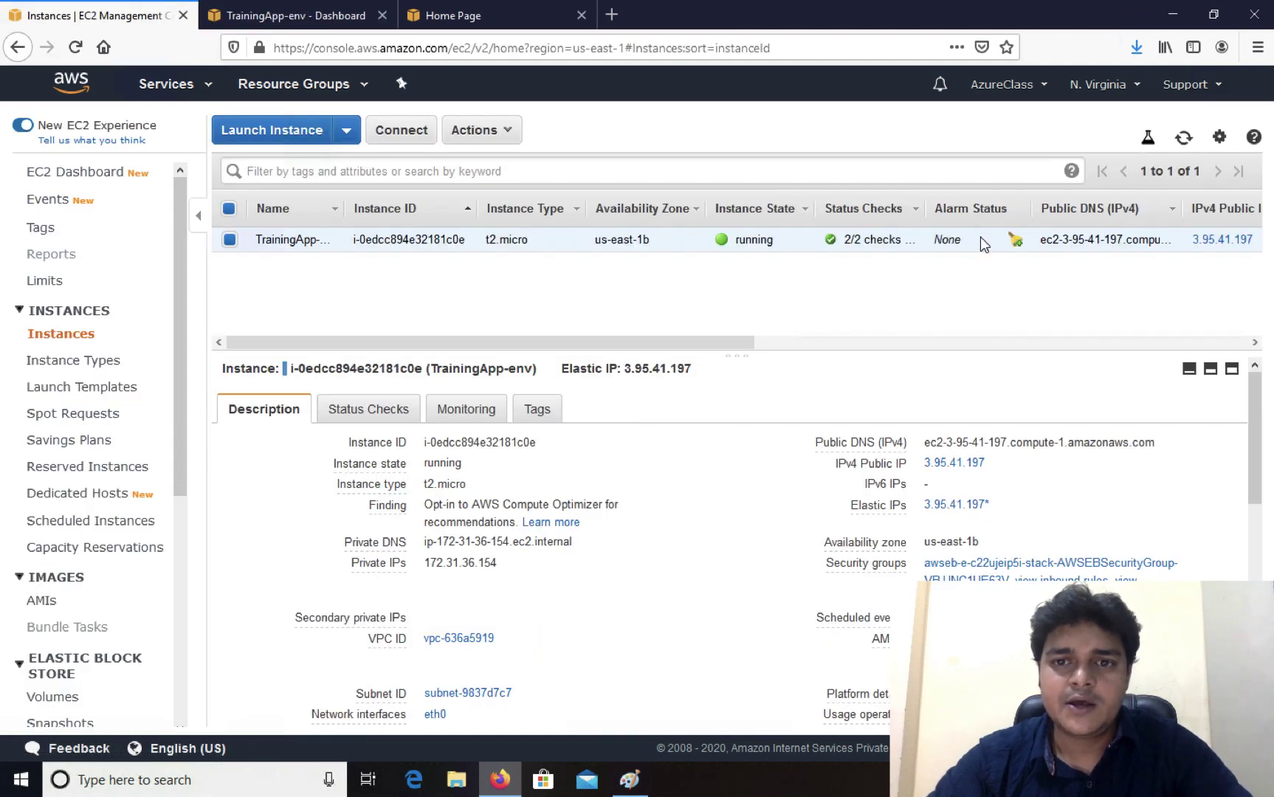
{"action": "left_click", "coordinate": [1179, 143]}
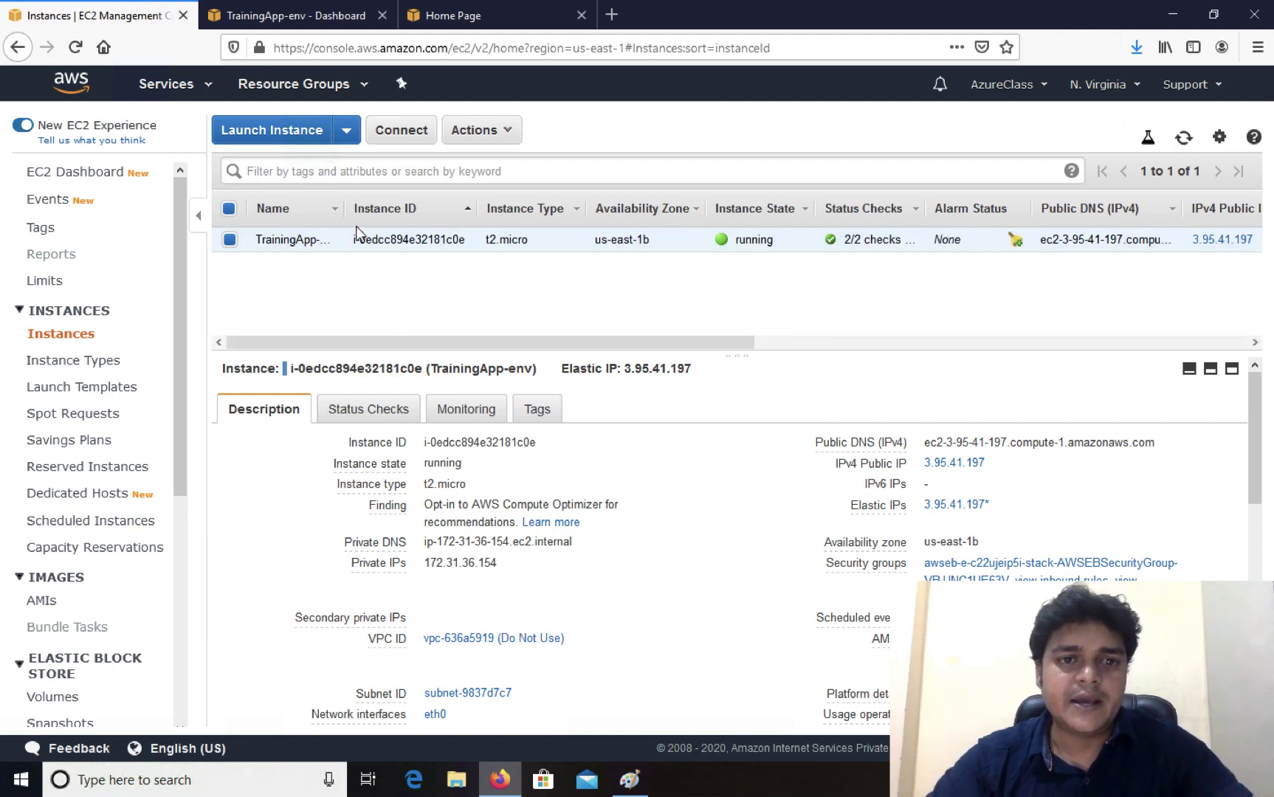
- Widen the instance list's Name column and rename the existing TrainingApp-env instance to TrainingApp-env-old
{"action": "left_click_drag", "start_coordinate": [343, 208], "coordinate": [435, 208]}
{"action": "left_click", "coordinate": [420, 242]}
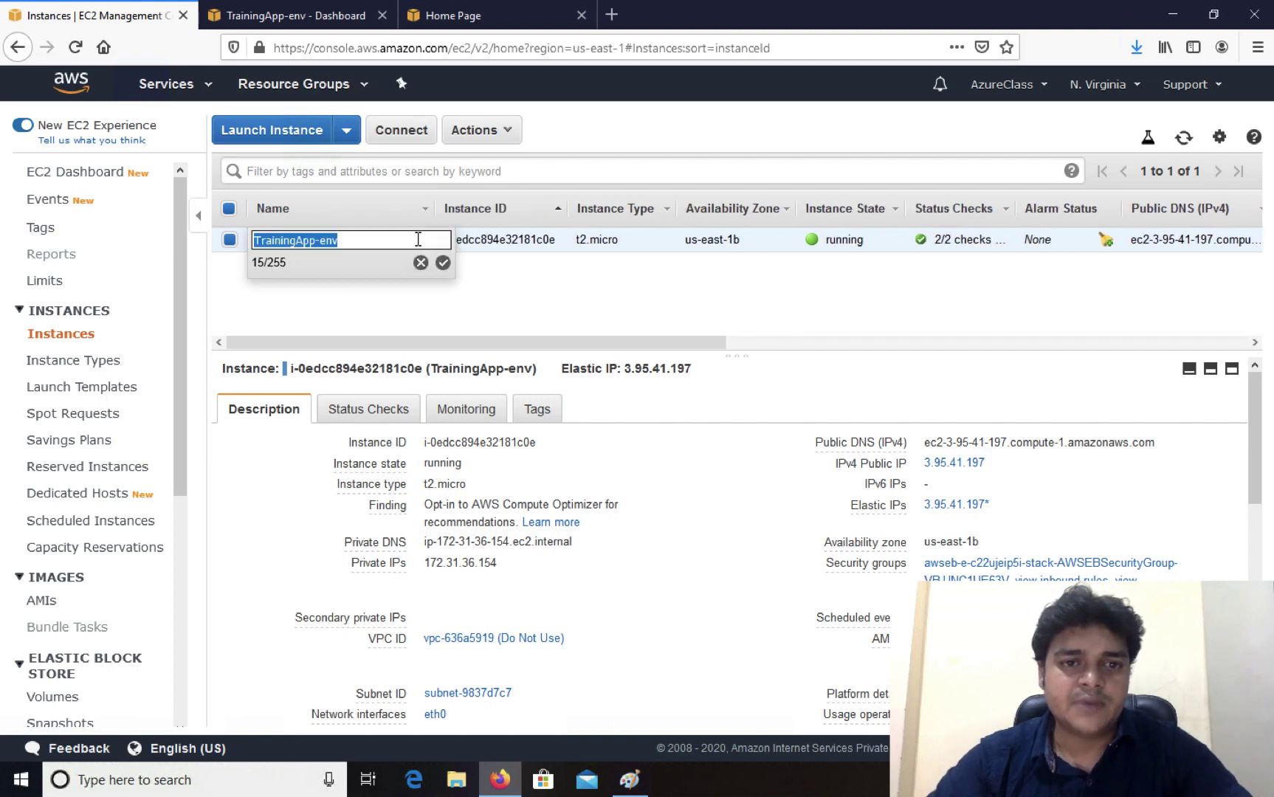
{"action": "left_click", "coordinate": [370, 238]}
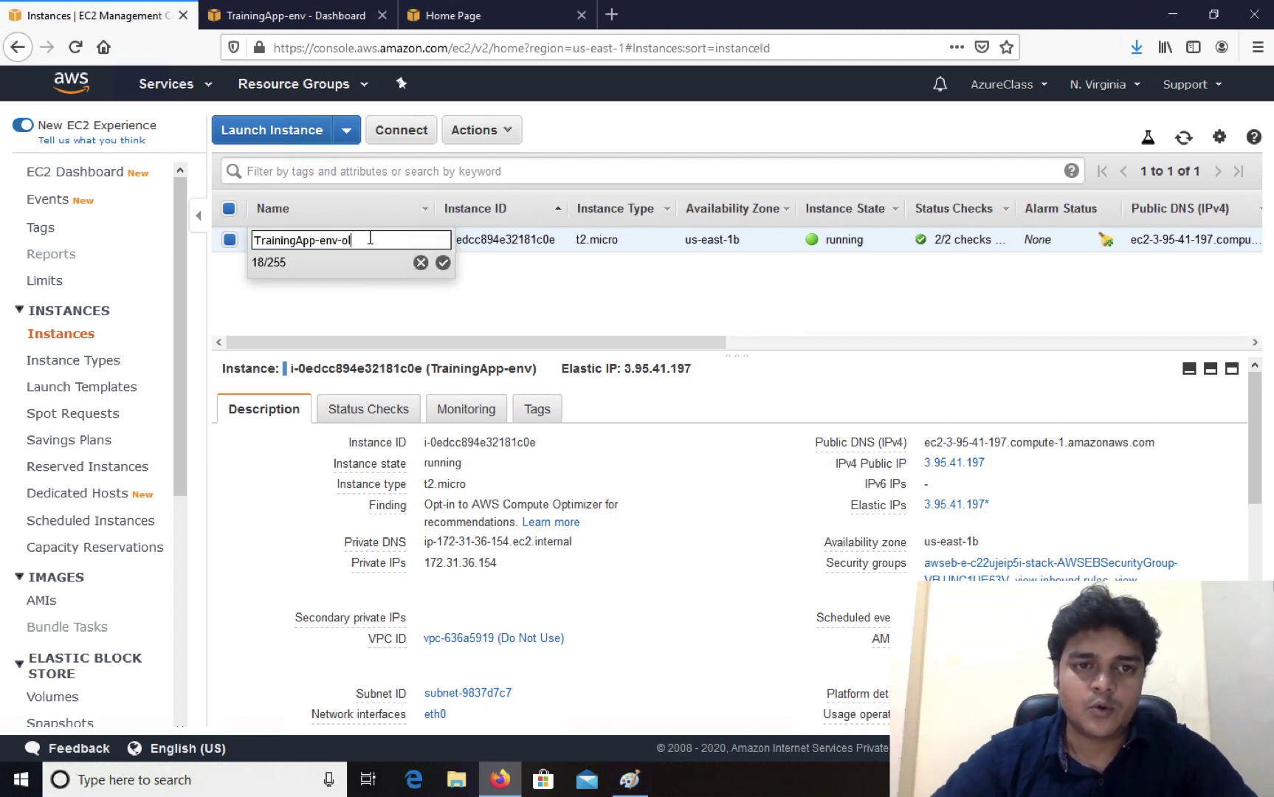
{"action": "left_click", "coordinate": [443, 262]}
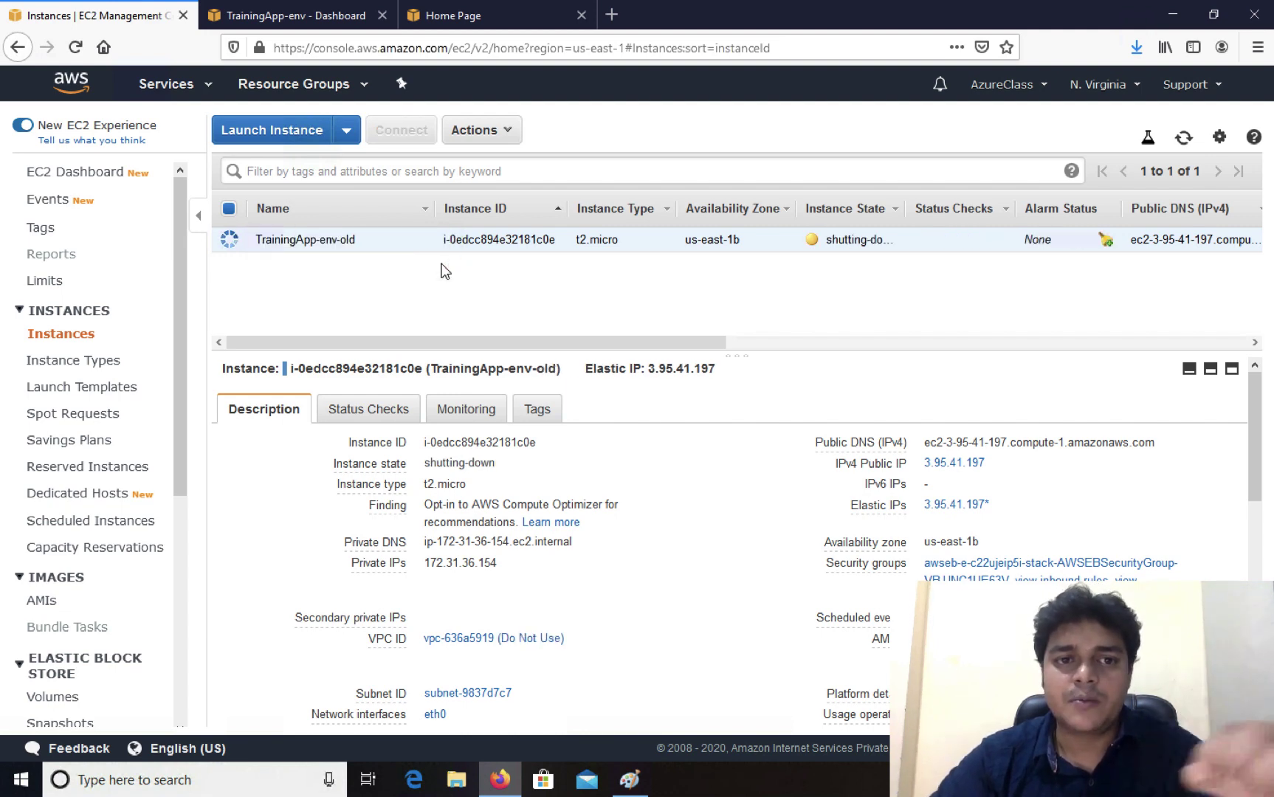
- Refresh the instance list and rename the replacement TrainingApp-env instance to TrainingApp-env-New
{"action": "left_click", "coordinate": [1183, 140]}
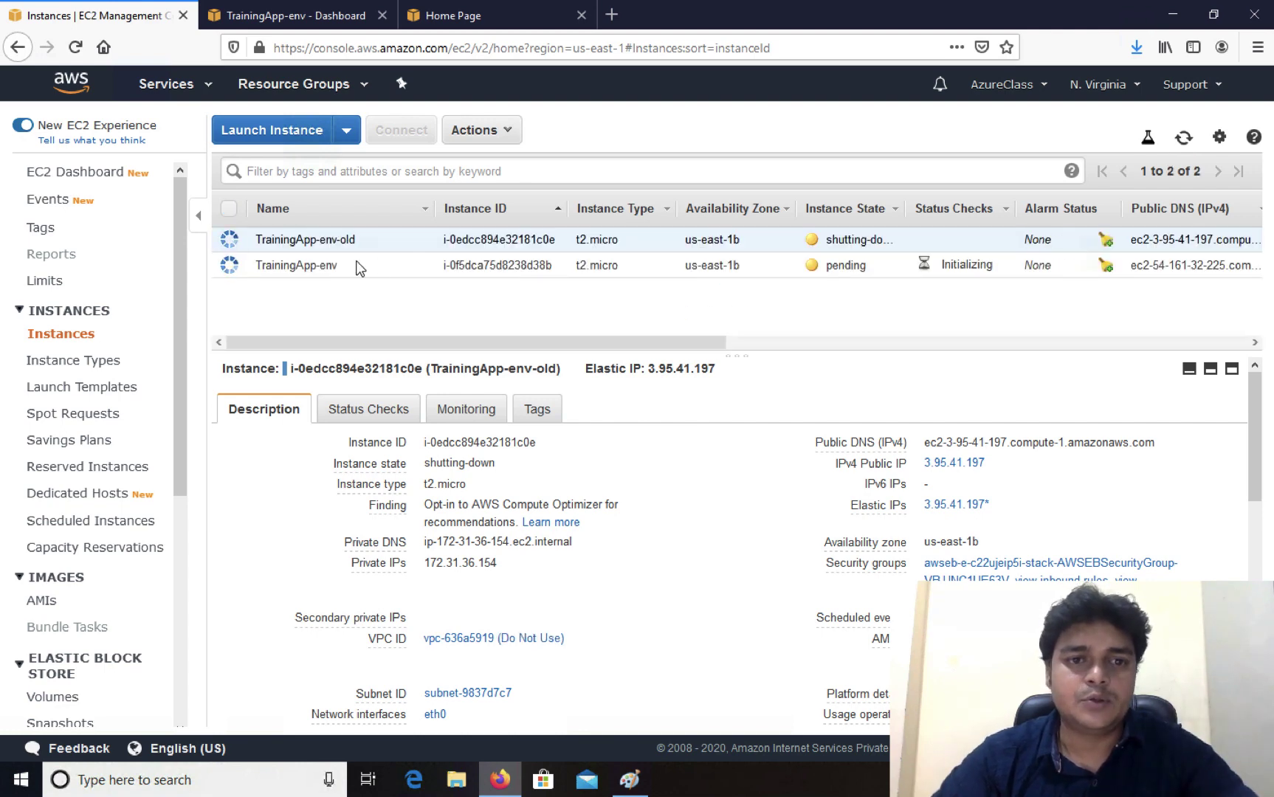
{"action": "left_click", "coordinate": [417, 264]}
{"action": "left_click", "coordinate": [413, 264]}
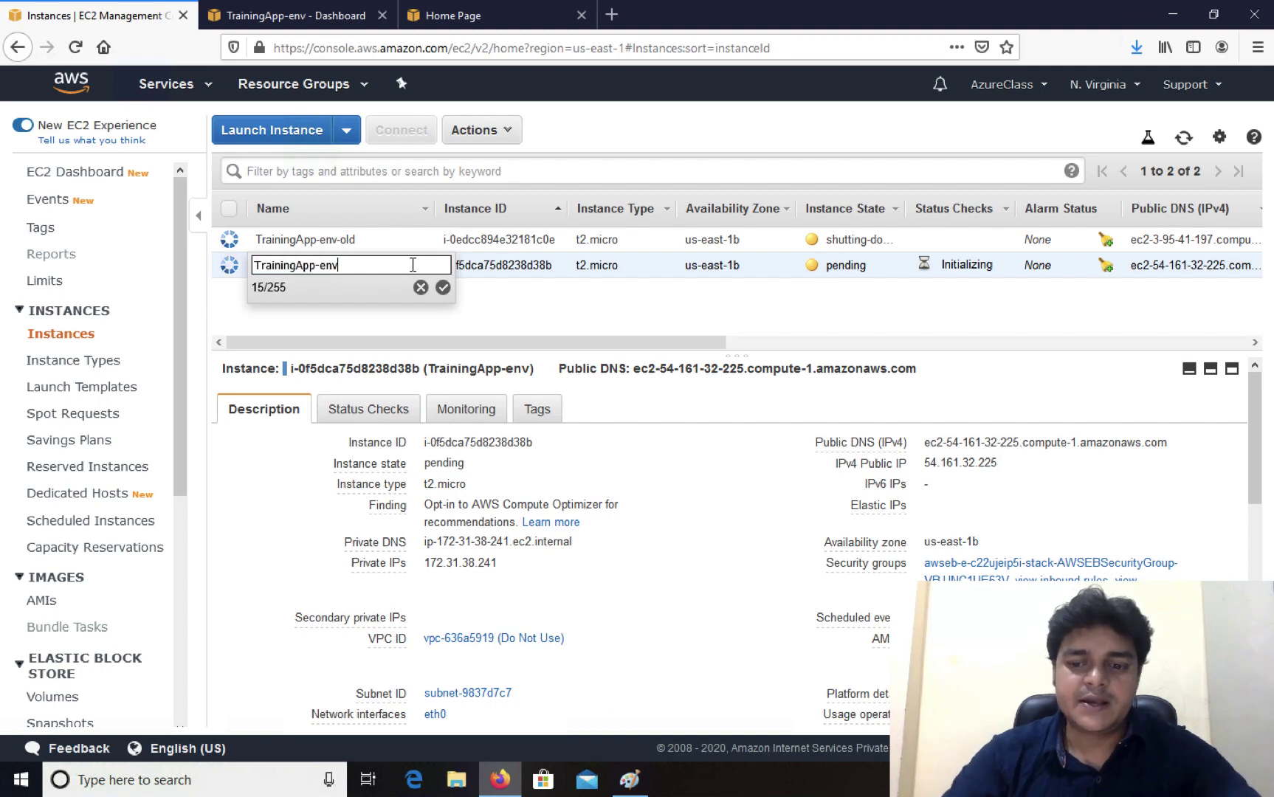
{"action": "type", "text": "-New"}
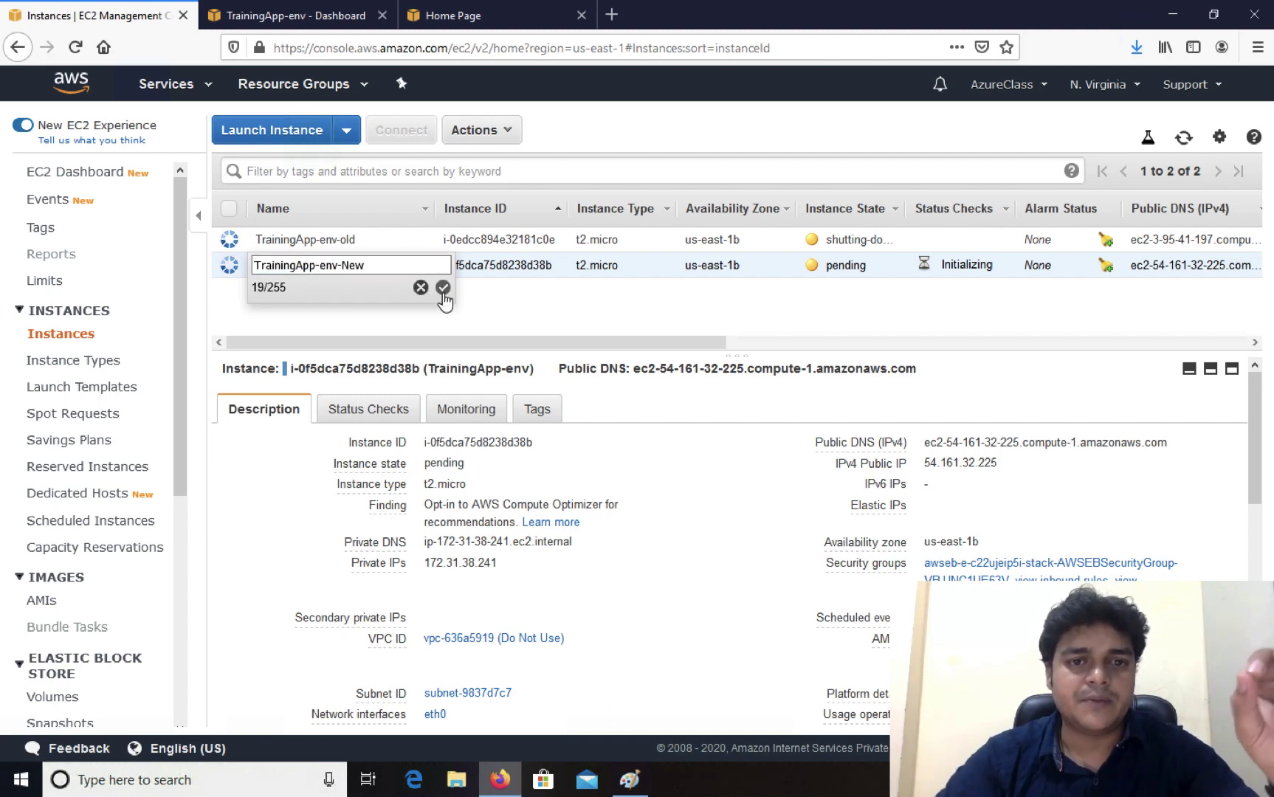
{"action": "left_click", "coordinate": [443, 288]}
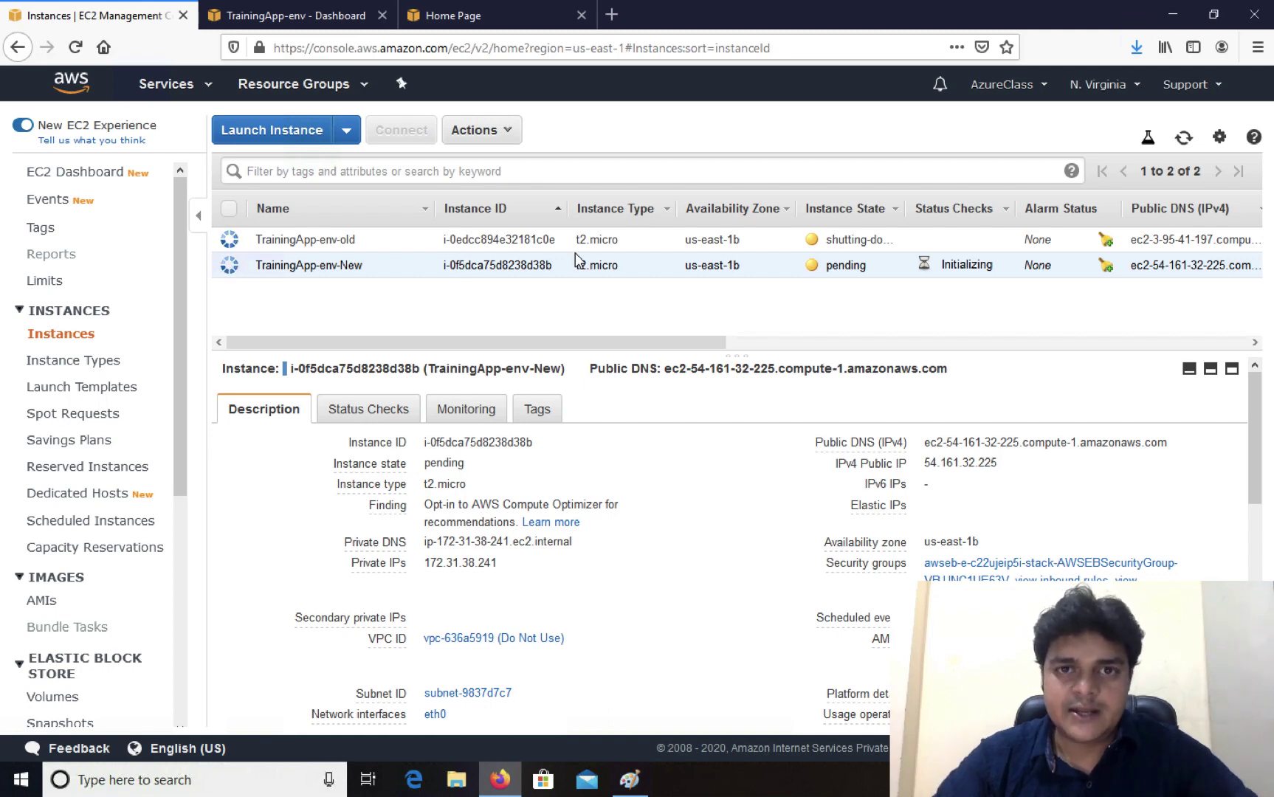
- Refresh the TrainingApp-env dashboard to check the environment update, and return to the EC2 instance list
{"action": "left_click", "coordinate": [295, 14]}
{"action": "left_click", "coordinate": [938, 290]}
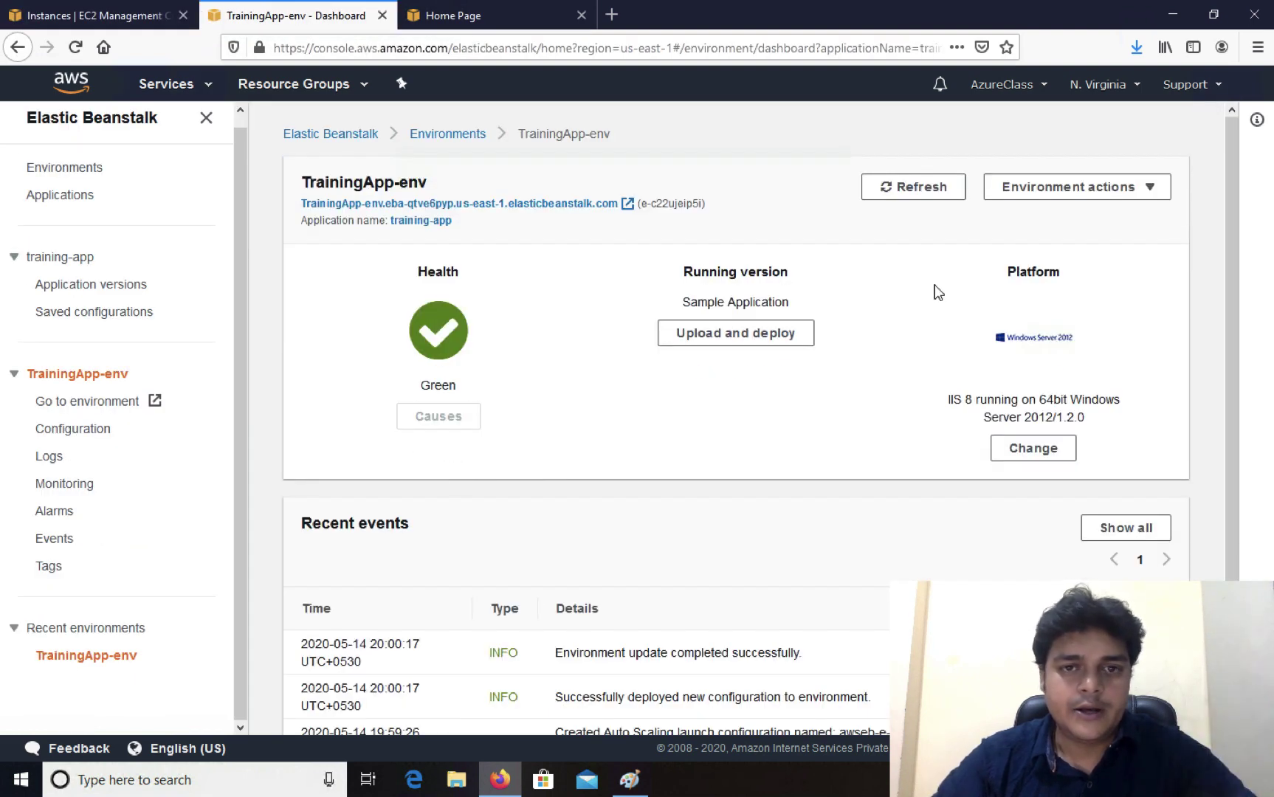
{"action": "left_click", "coordinate": [114, 16]}
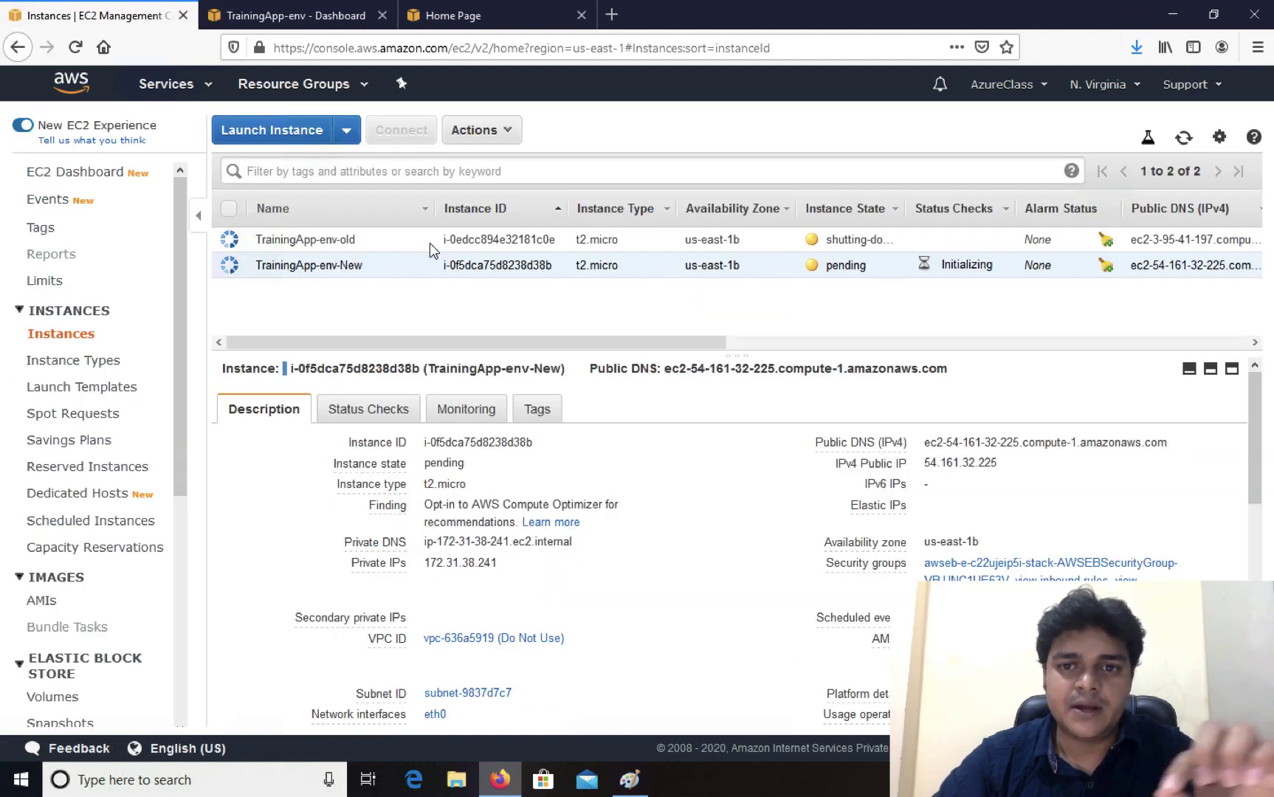
- Refresh the instance list and check the key name assigned to the TrainingApp-env-New instance
{"action": "left_click", "coordinate": [1184, 141]}
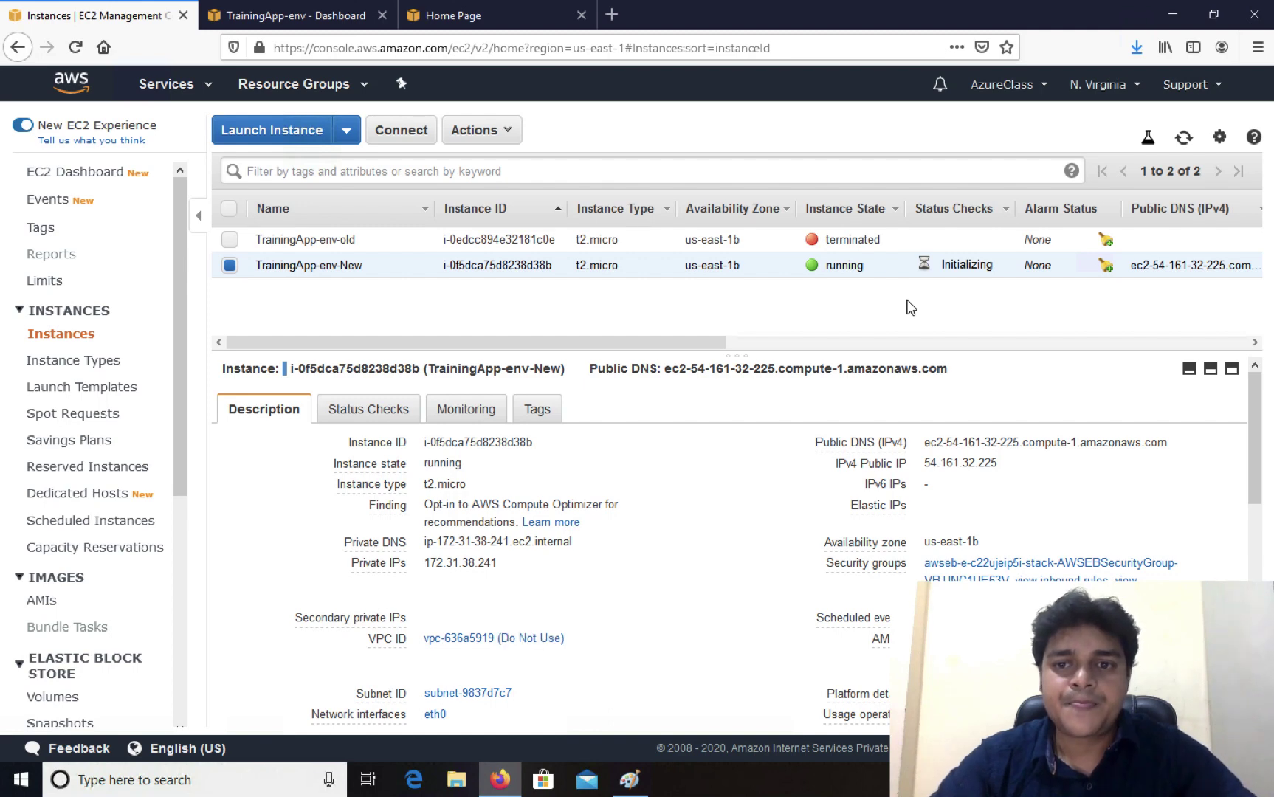
{"action": "left_click_drag", "start_coordinate": [691, 340], "coordinate": [930, 348]}
{"action": "left_click_drag", "start_coordinate": [1043, 365], "coordinate": [1255, 334]}
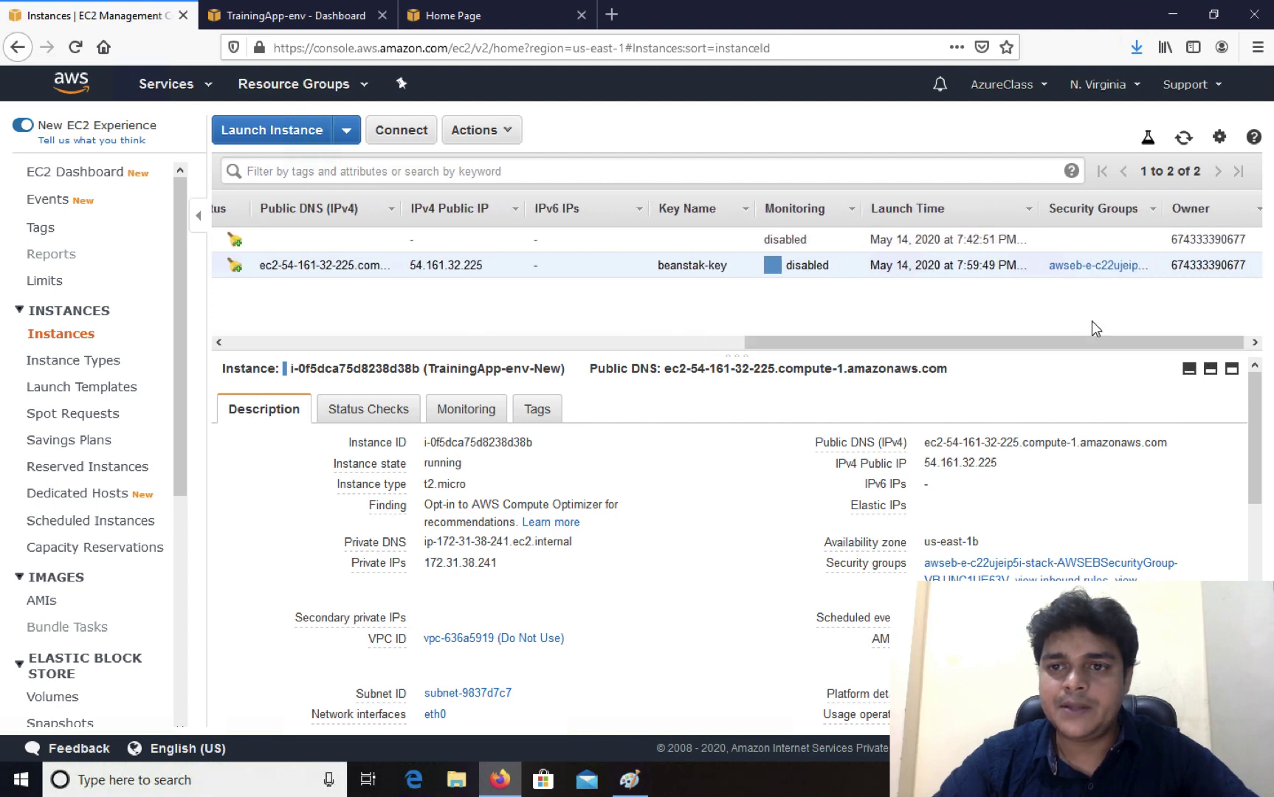
- Open the security group of the TrainingApp-env-New instance and display its inbound rules in an enlarged details pane
{"action": "left_click", "coordinate": [1087, 266]}
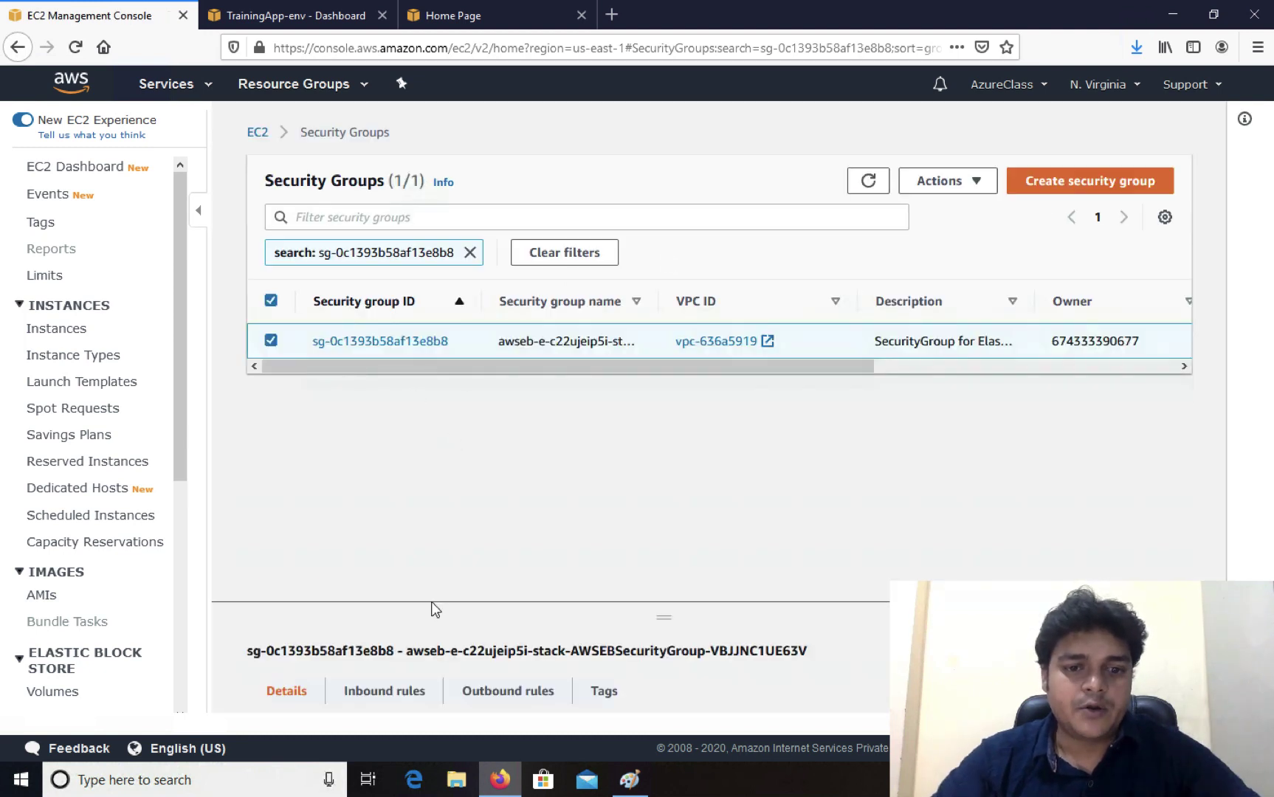
{"action": "left_click_drag", "start_coordinate": [432, 605], "coordinate": [437, 407]}
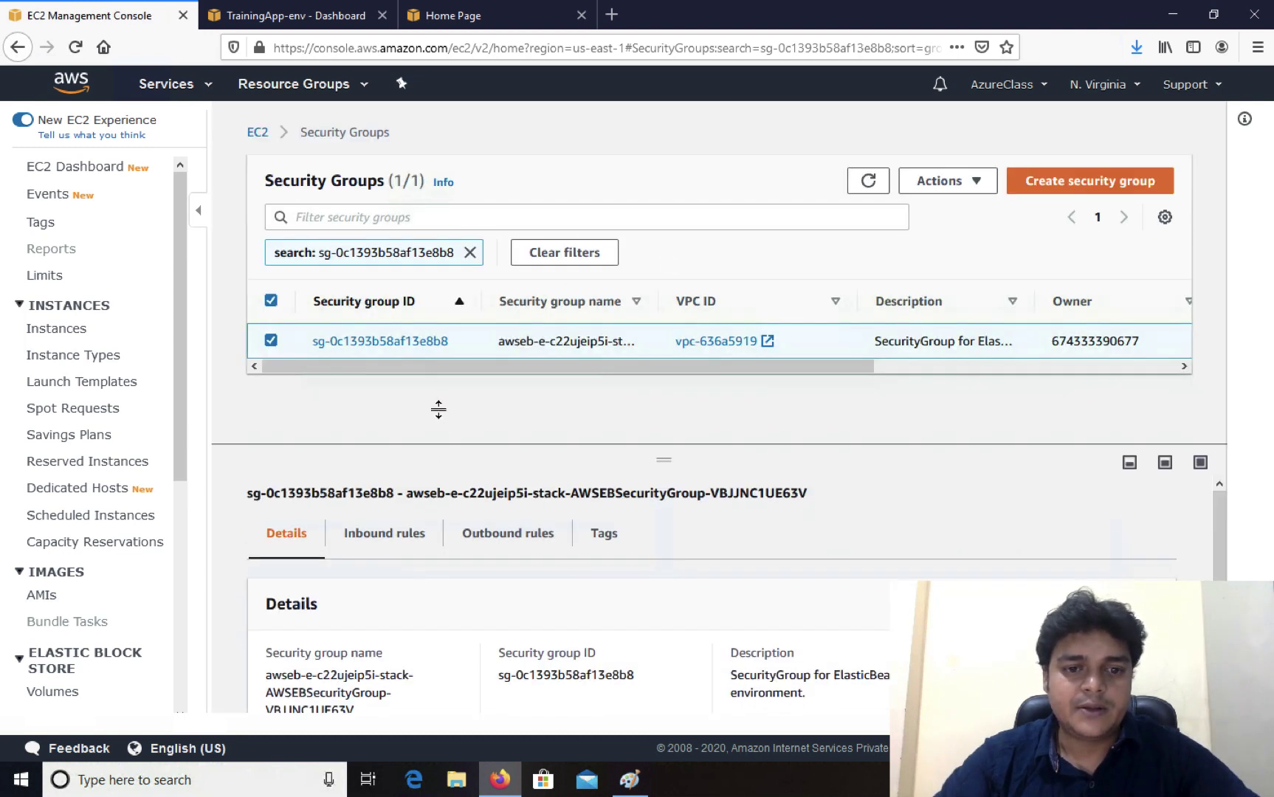
{"action": "left_click", "coordinate": [406, 502]}
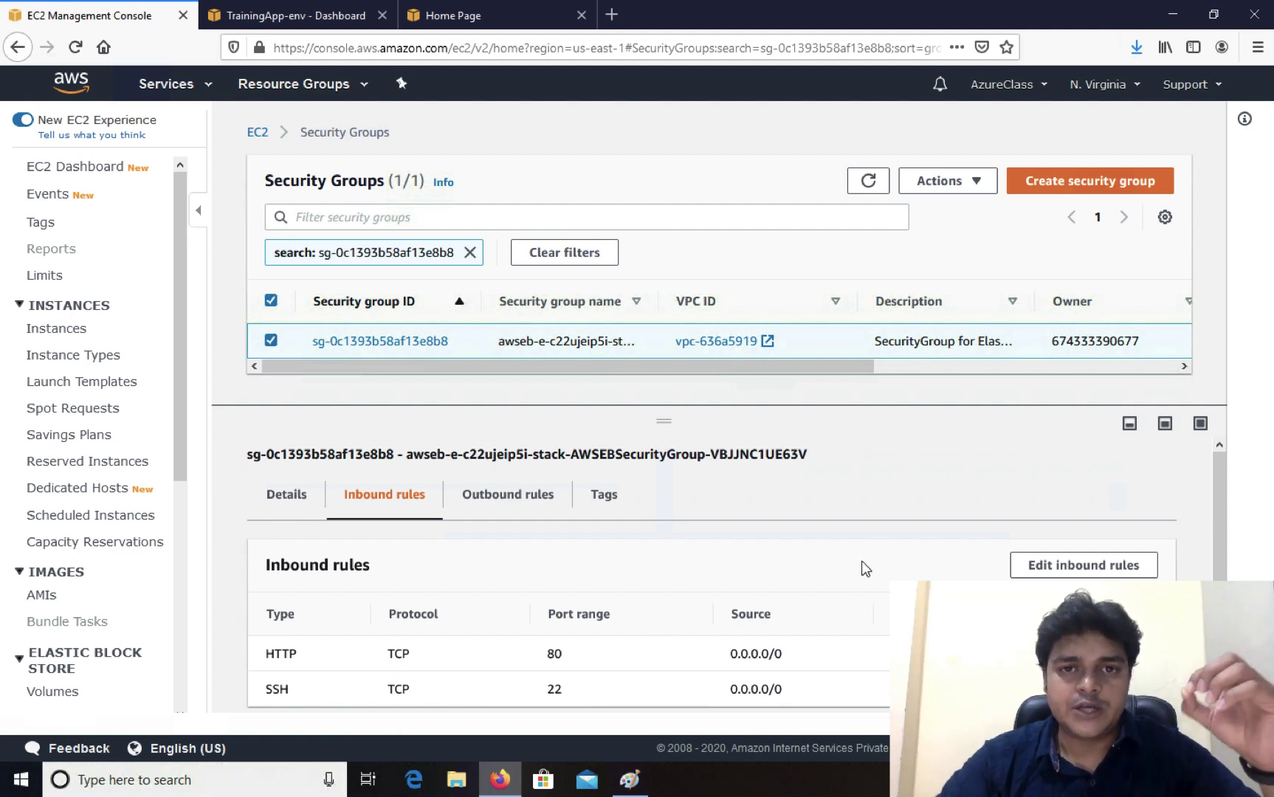
- Add an inbound RDP rule with source Anywhere to the security group and save the rules
{"action": "left_click", "coordinate": [1061, 566]}
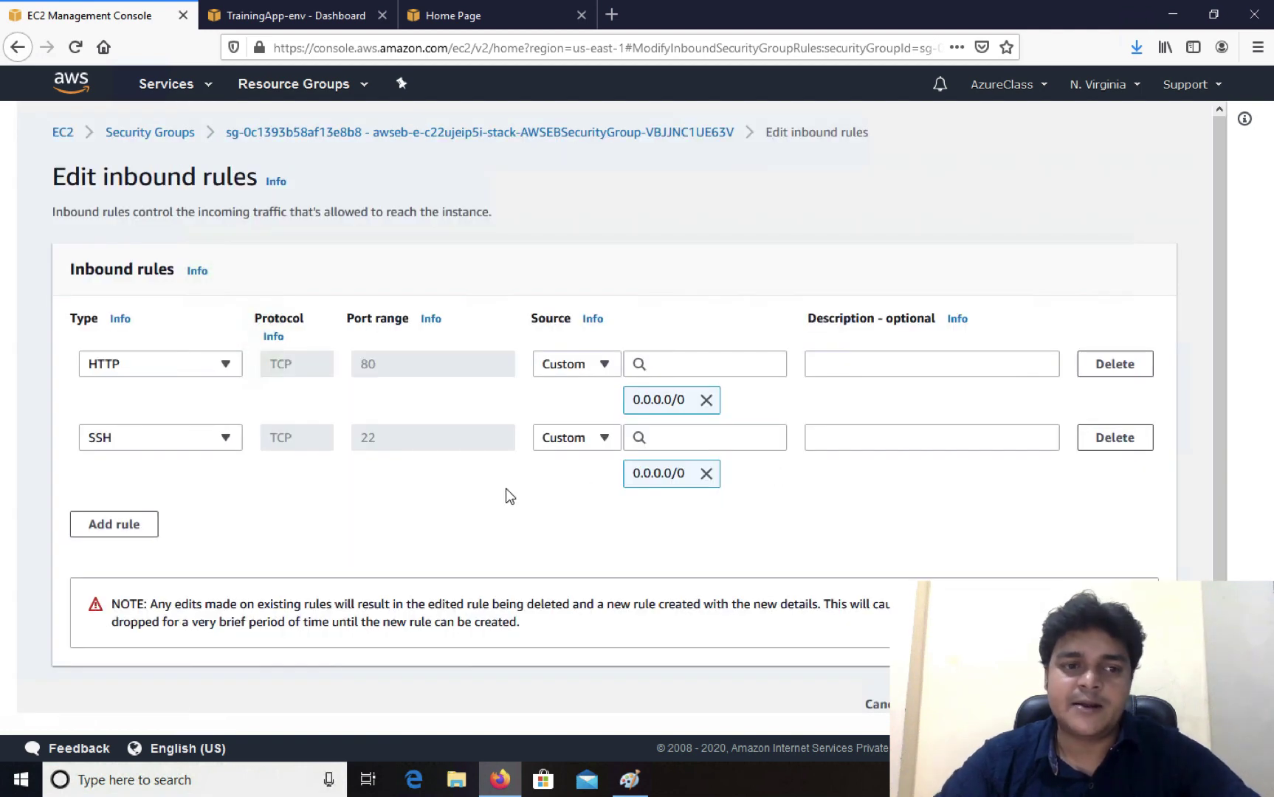
{"action": "left_click", "coordinate": [114, 524]}
{"action": "left_click", "coordinate": [219, 512]}
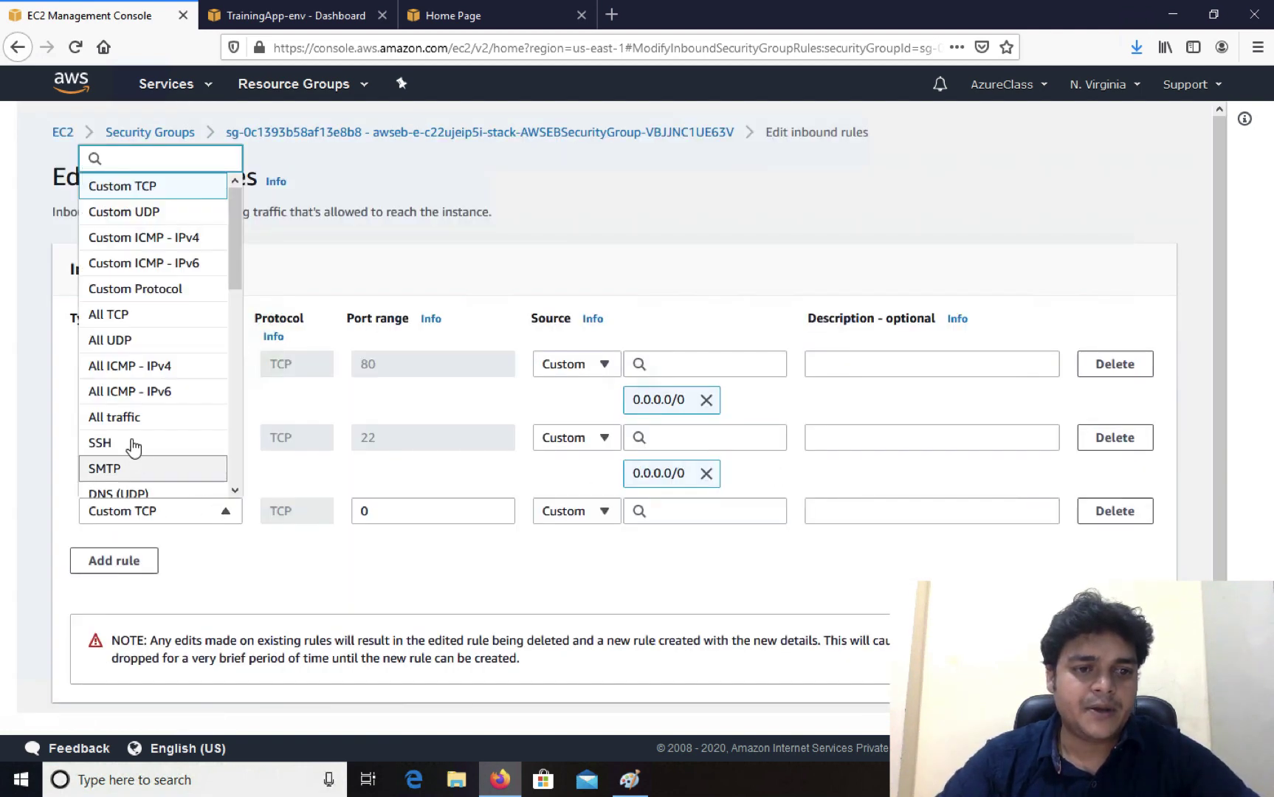
{"action": "type", "text": "r"}
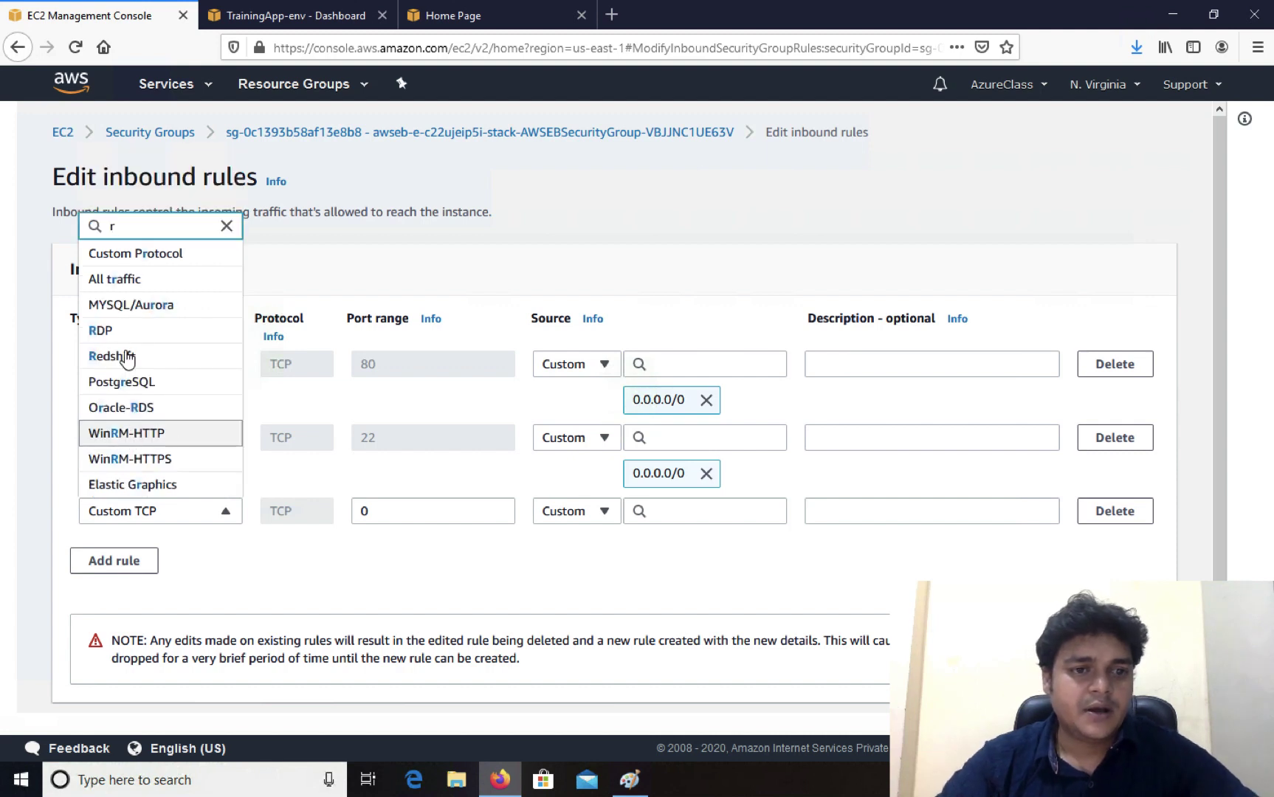
{"action": "key", "text": "Return"}
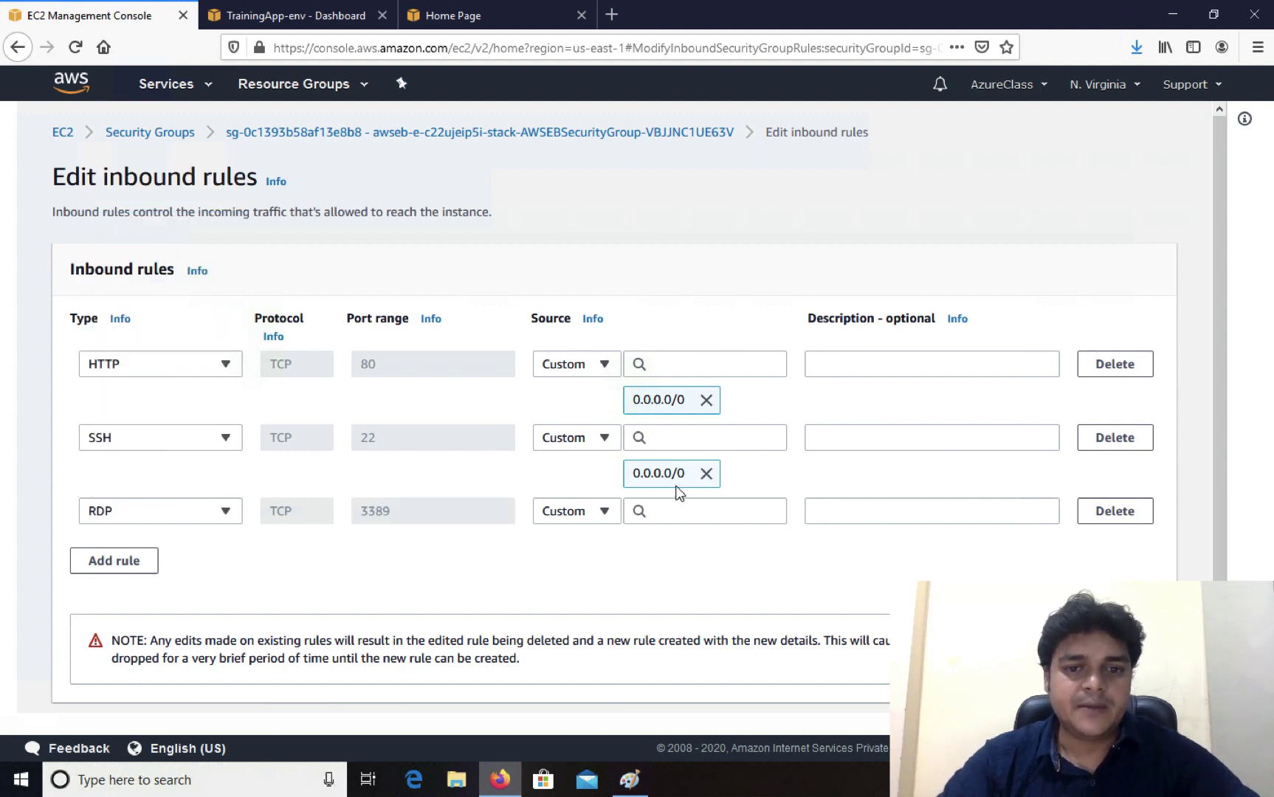
{"action": "left_click", "coordinate": [598, 520]}
{"action": "left_click", "coordinate": [582, 560]}
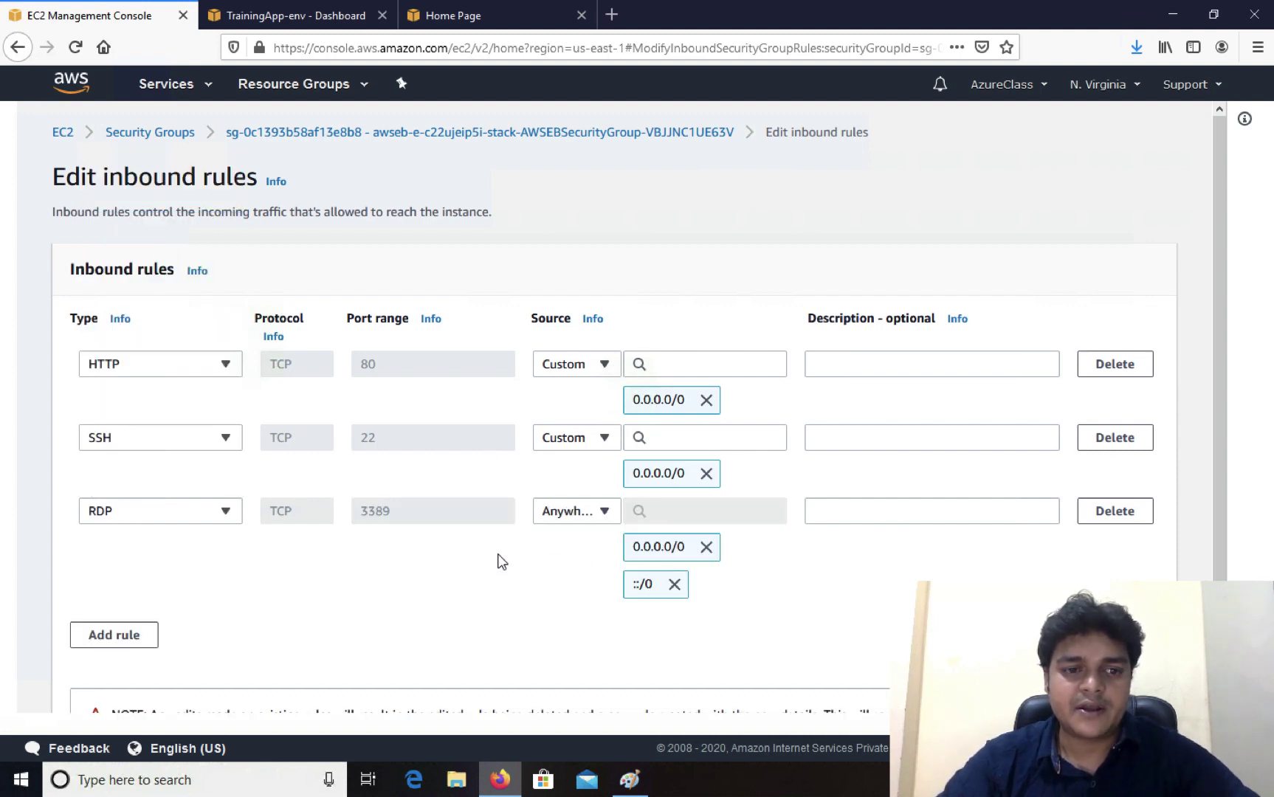
{"action": "scroll", "coordinate": [932, 532], "scroll_direction": "down", "scroll_amount": 3}
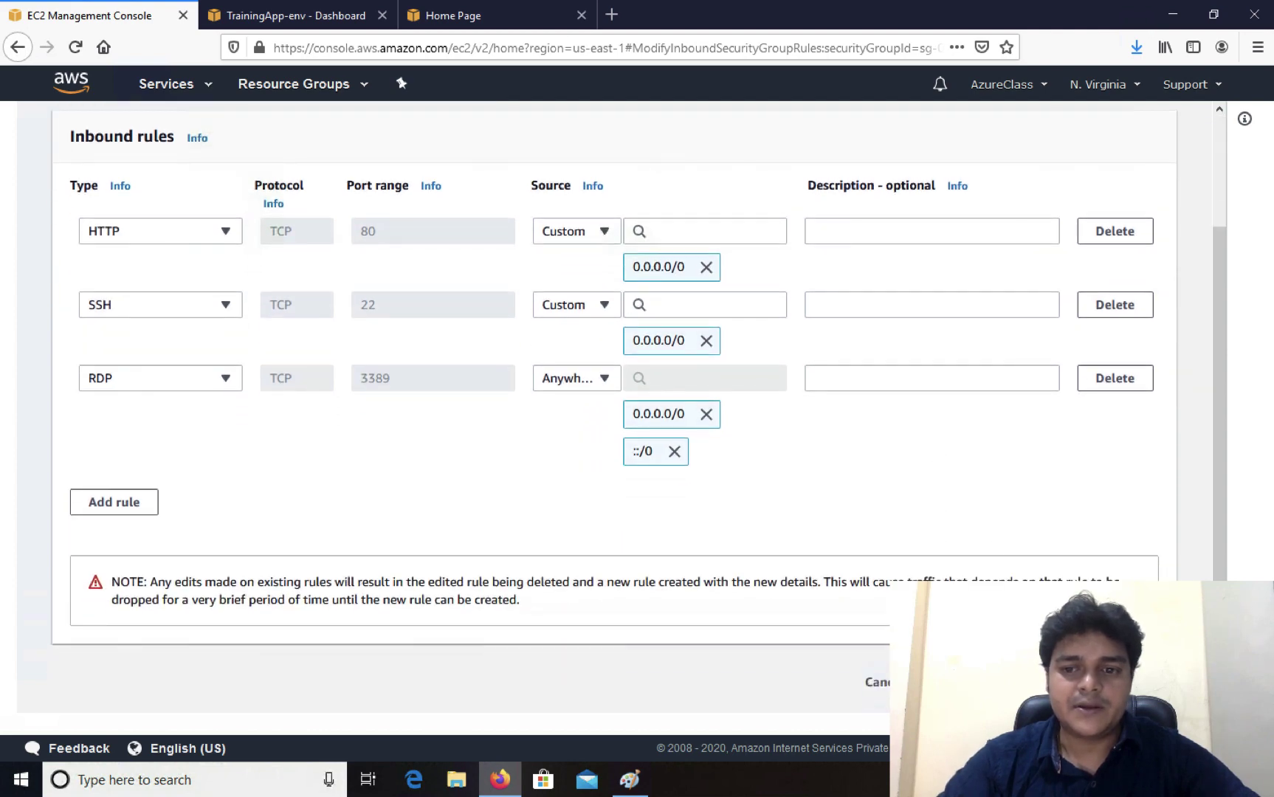
{"action": "left_click", "coordinate": [952, 682]}
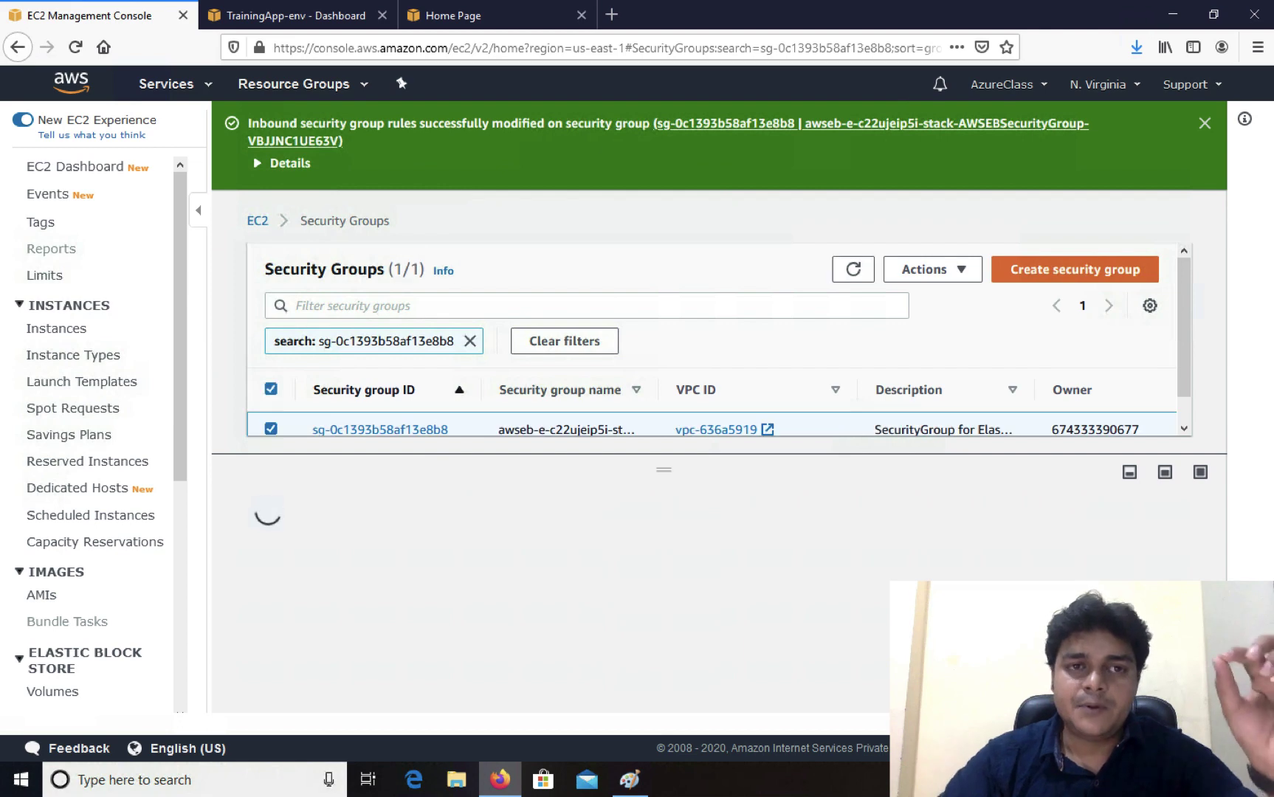
- Return to the EC2 instance list through the dashboard's running instances and refresh it
{"action": "left_click", "coordinate": [89, 168]}
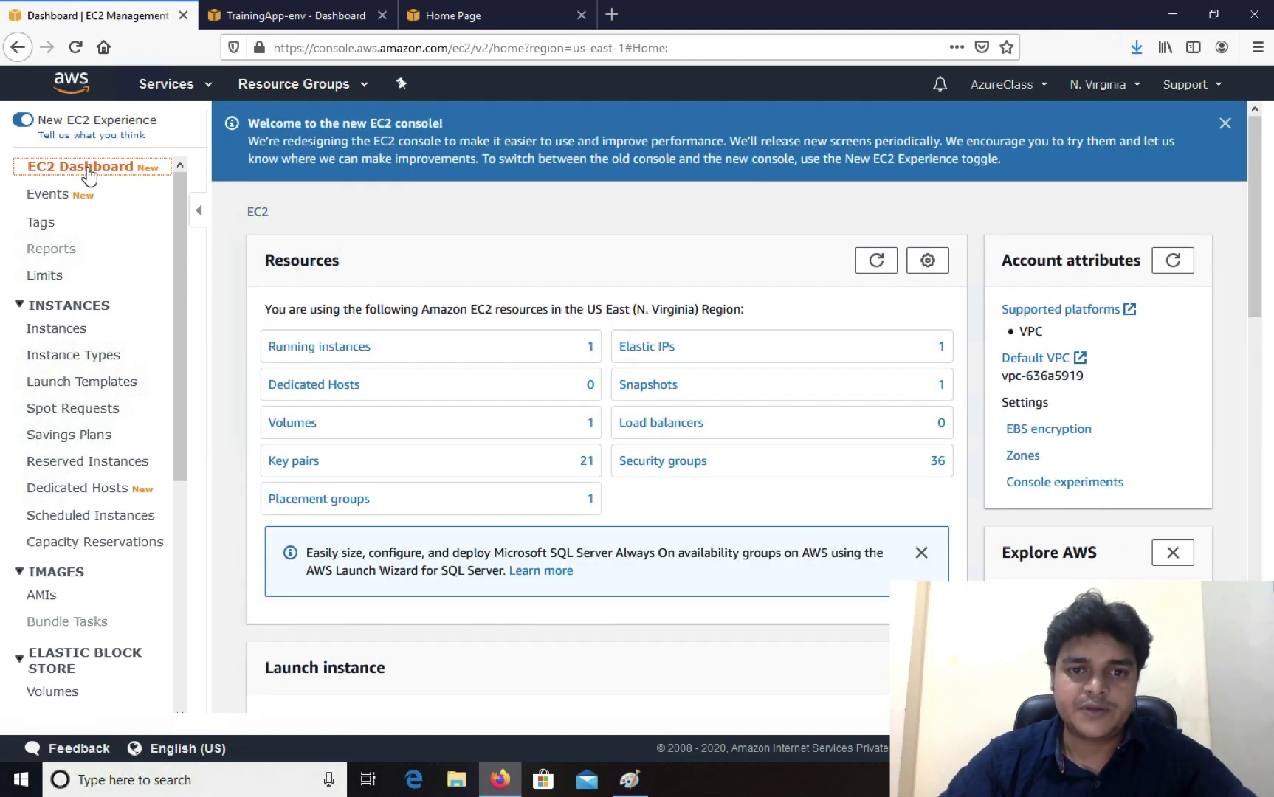
{"action": "left_click", "coordinate": [331, 351]}
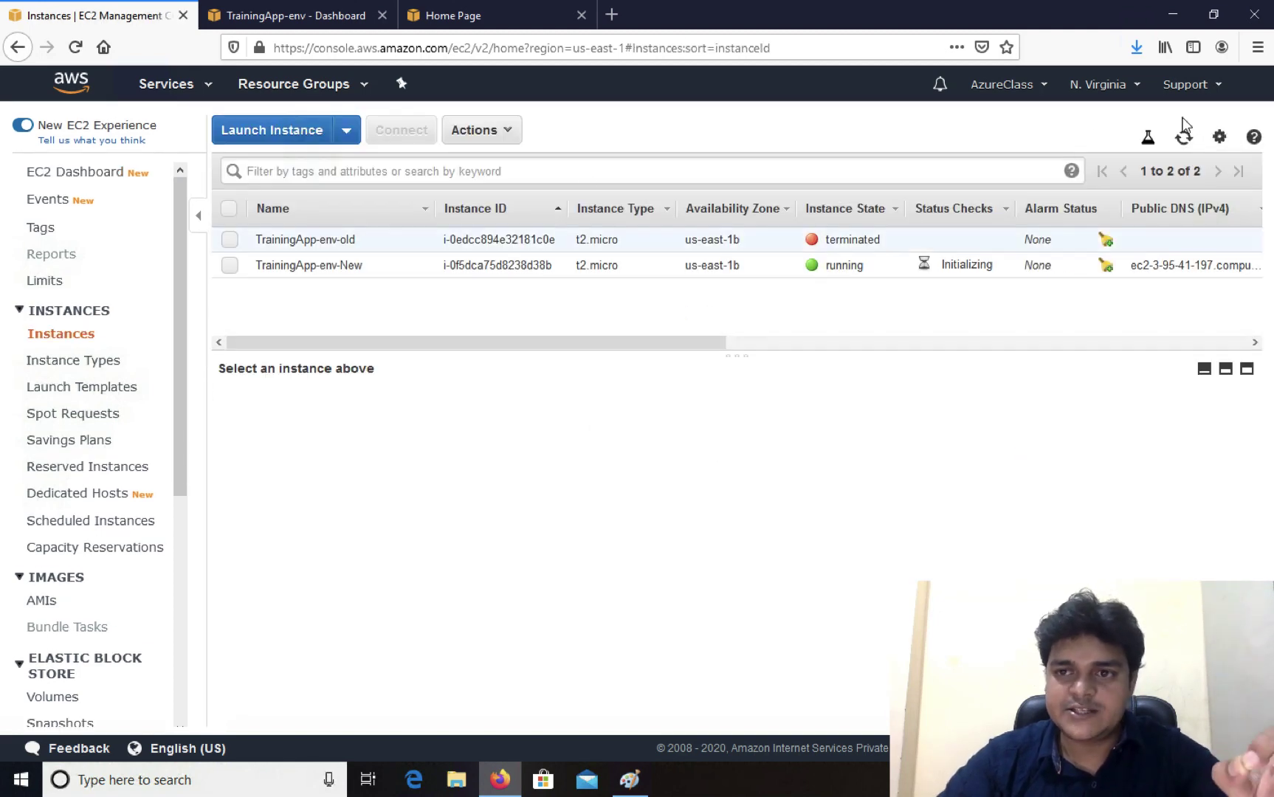
{"action": "left_click", "coordinate": [1184, 139]}
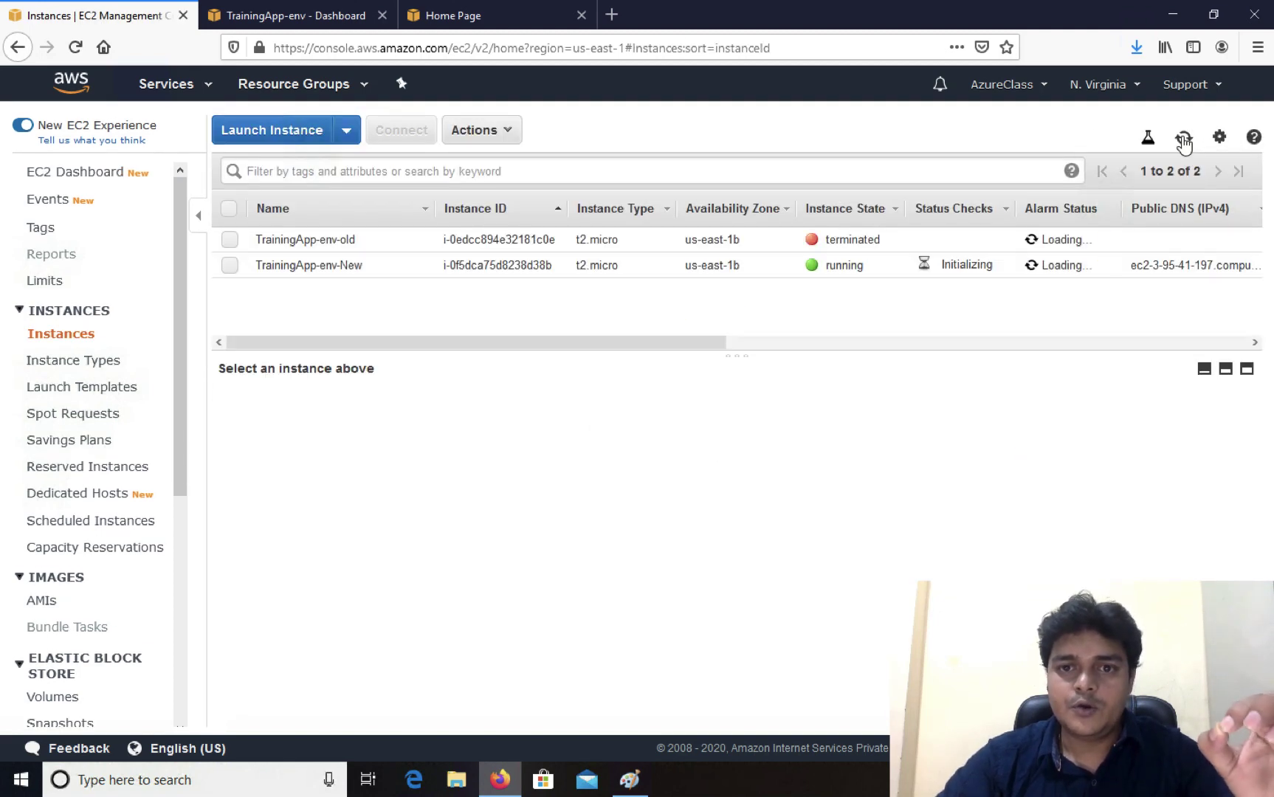
- Locate the downloaded beanstak-key.pem file in its folder, and close the folder window
{"action": "left_click", "coordinate": [1136, 47]}
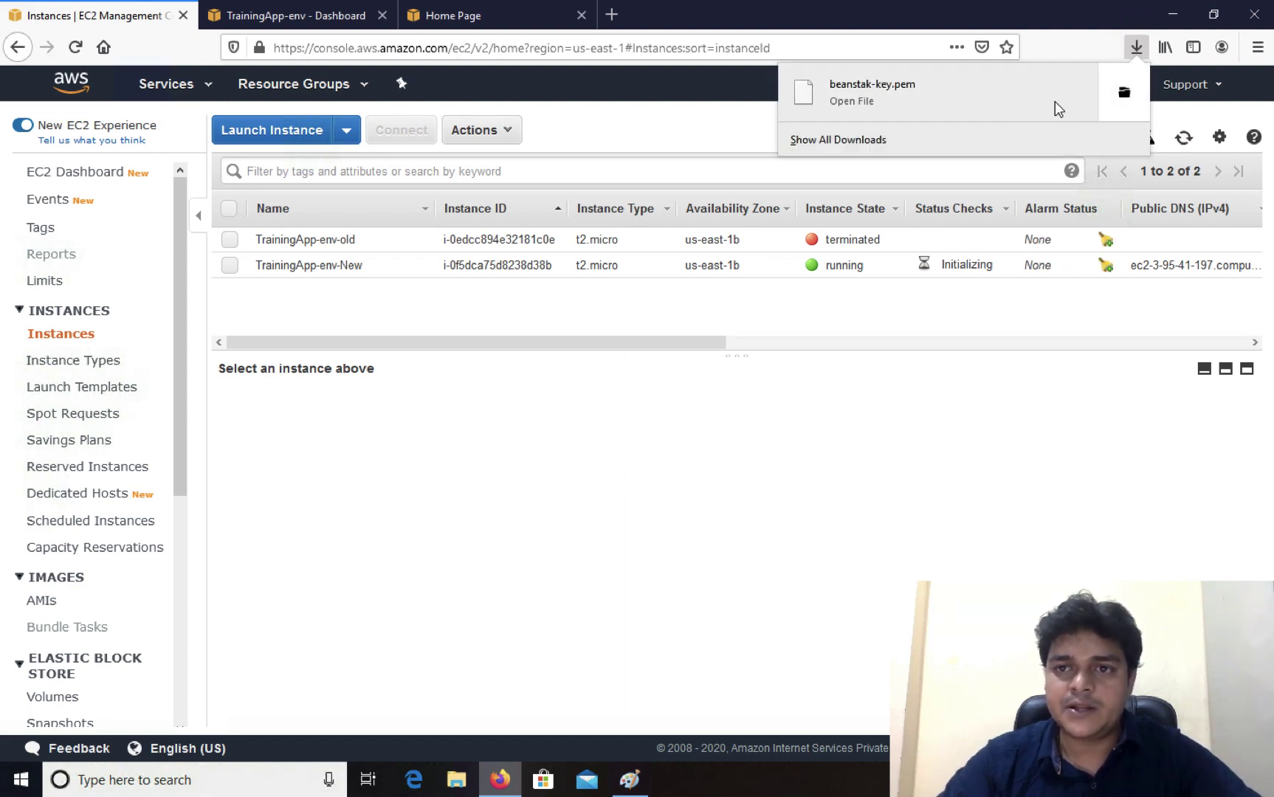
{"action": "left_click", "coordinate": [1124, 92]}
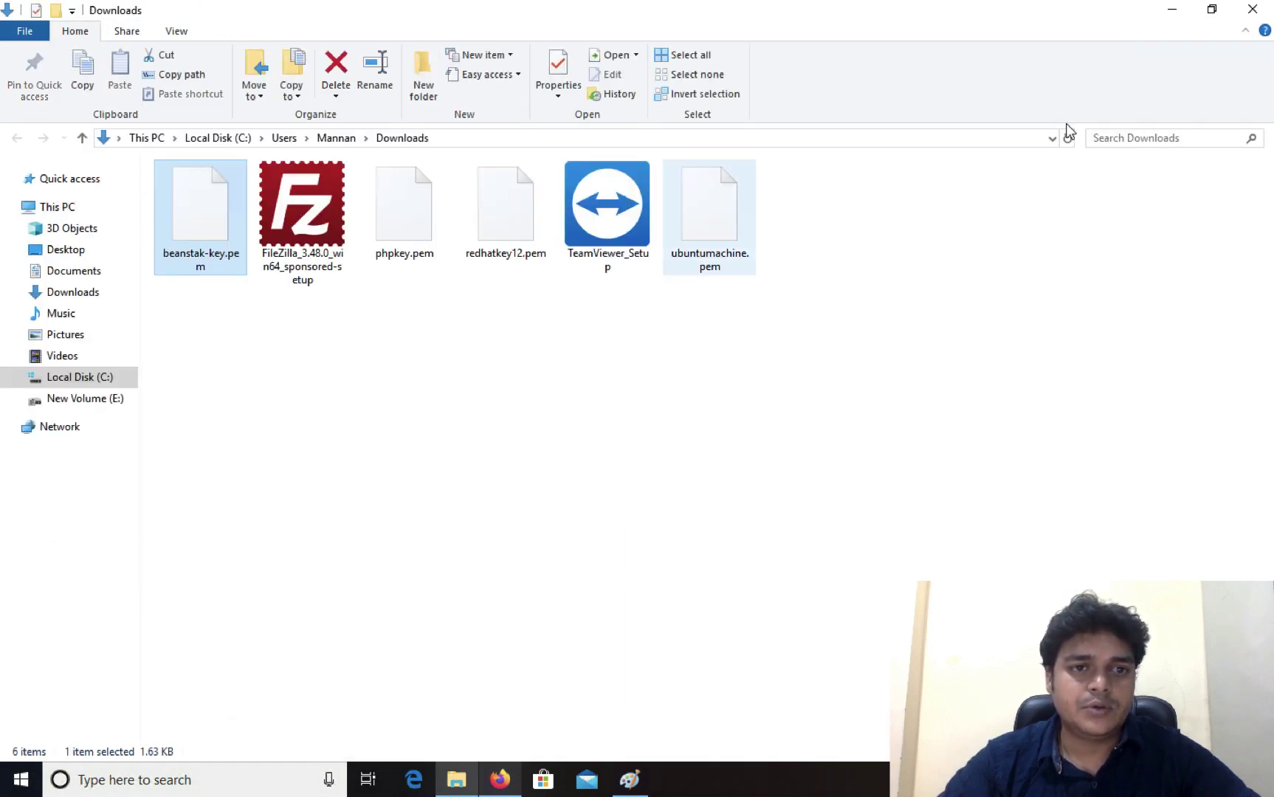
{"action": "left_click", "coordinate": [1252, 8]}
- Select the TrainingApp-env-New instance and open its connection details
{"action": "left_click", "coordinate": [230, 266]}
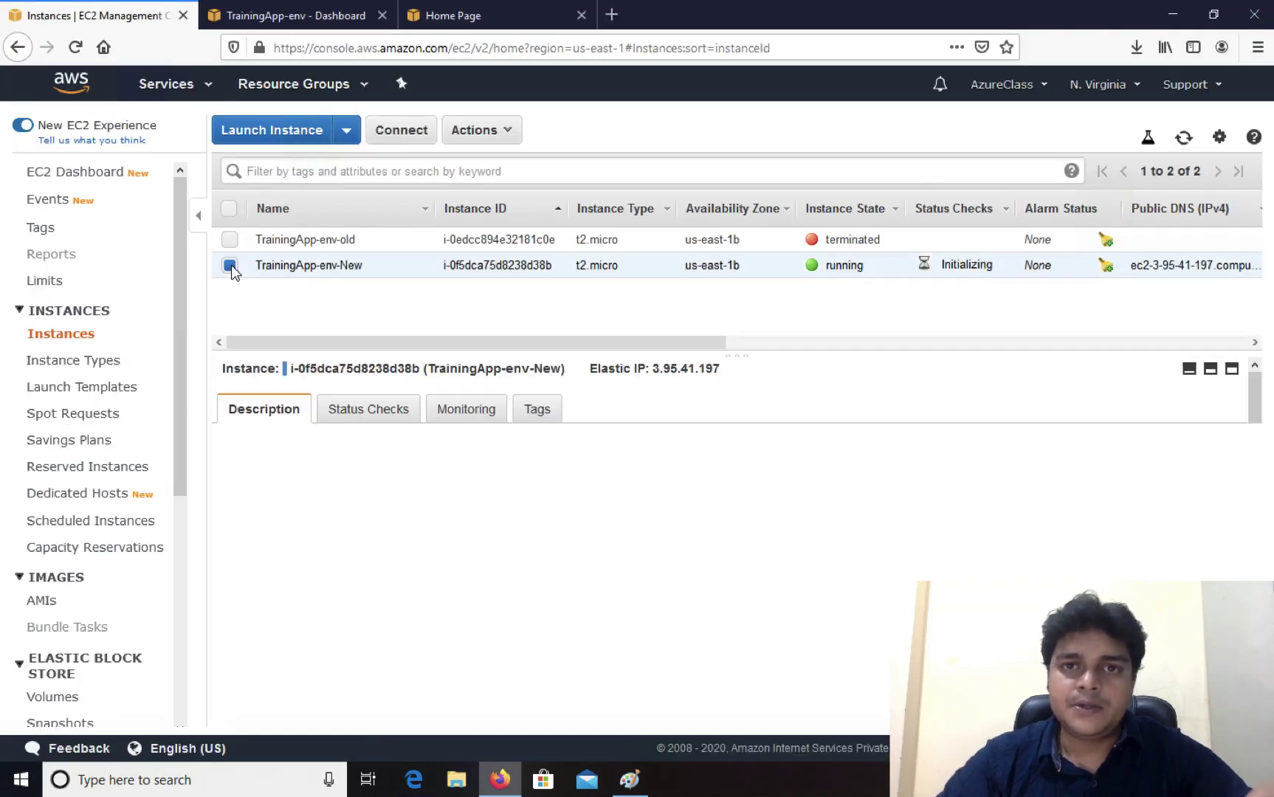
{"action": "right_click", "coordinate": [232, 264]}
{"action": "left_click", "coordinate": [868, 332]}
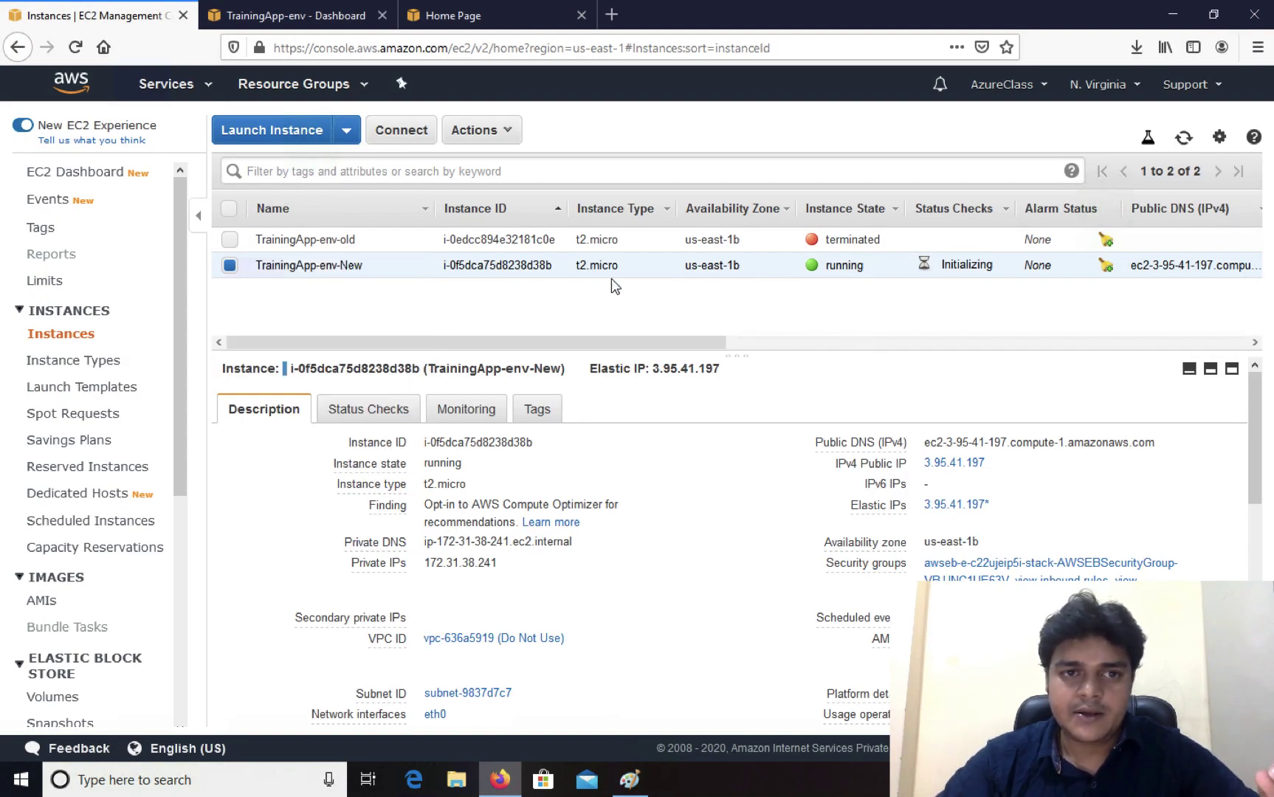
{"action": "left_click", "coordinate": [402, 130]}
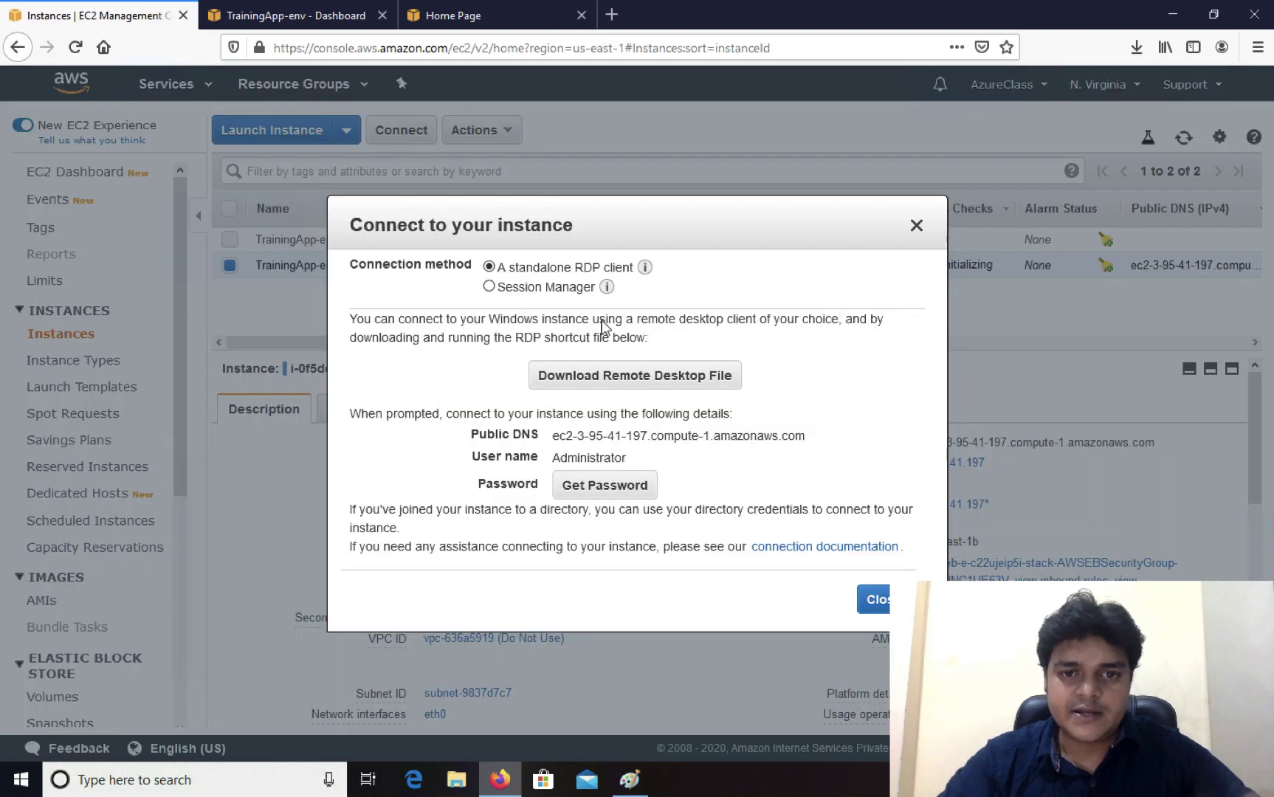
- Decrypt the instance's Administrator password using beanstak-key.pem from the Downloads folder, and copy the password
{"action": "left_click", "coordinate": [614, 486]}
{"action": "left_click", "coordinate": [612, 402]}
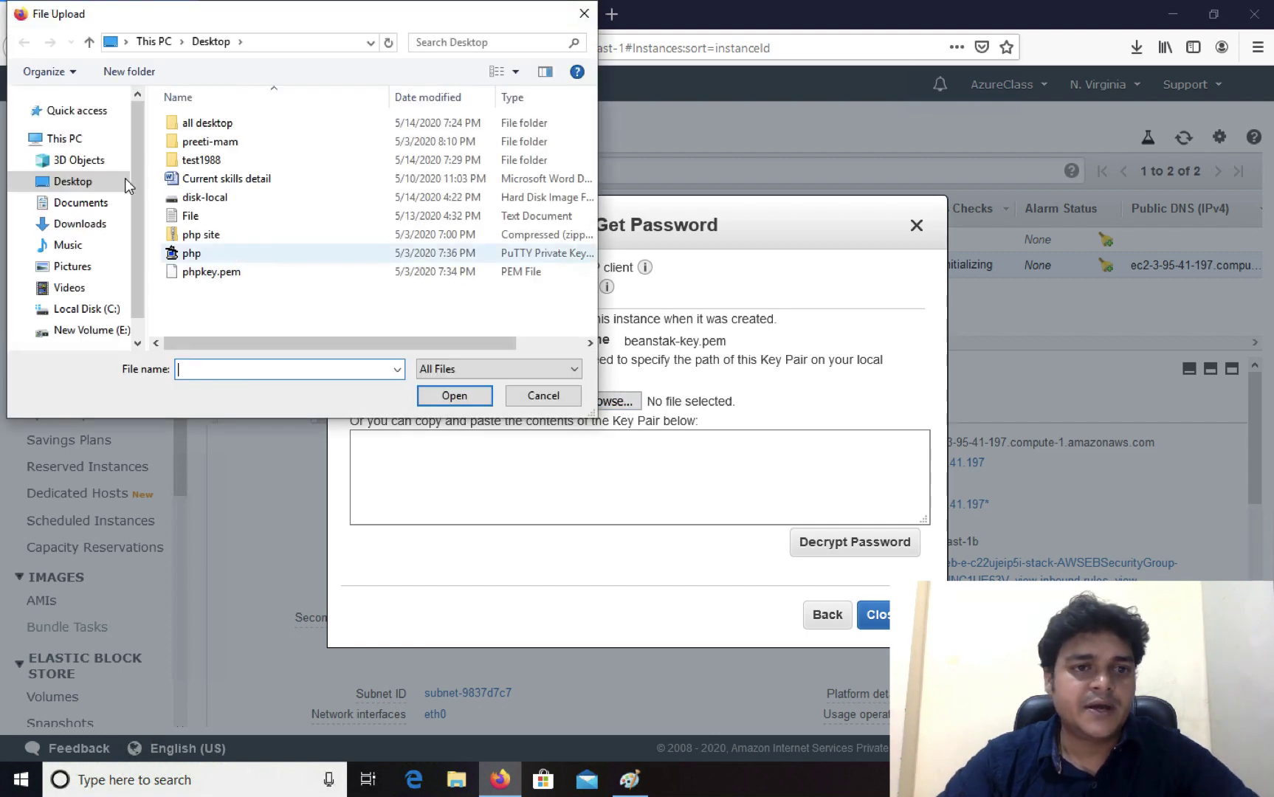
{"action": "left_click", "coordinate": [81, 224]}
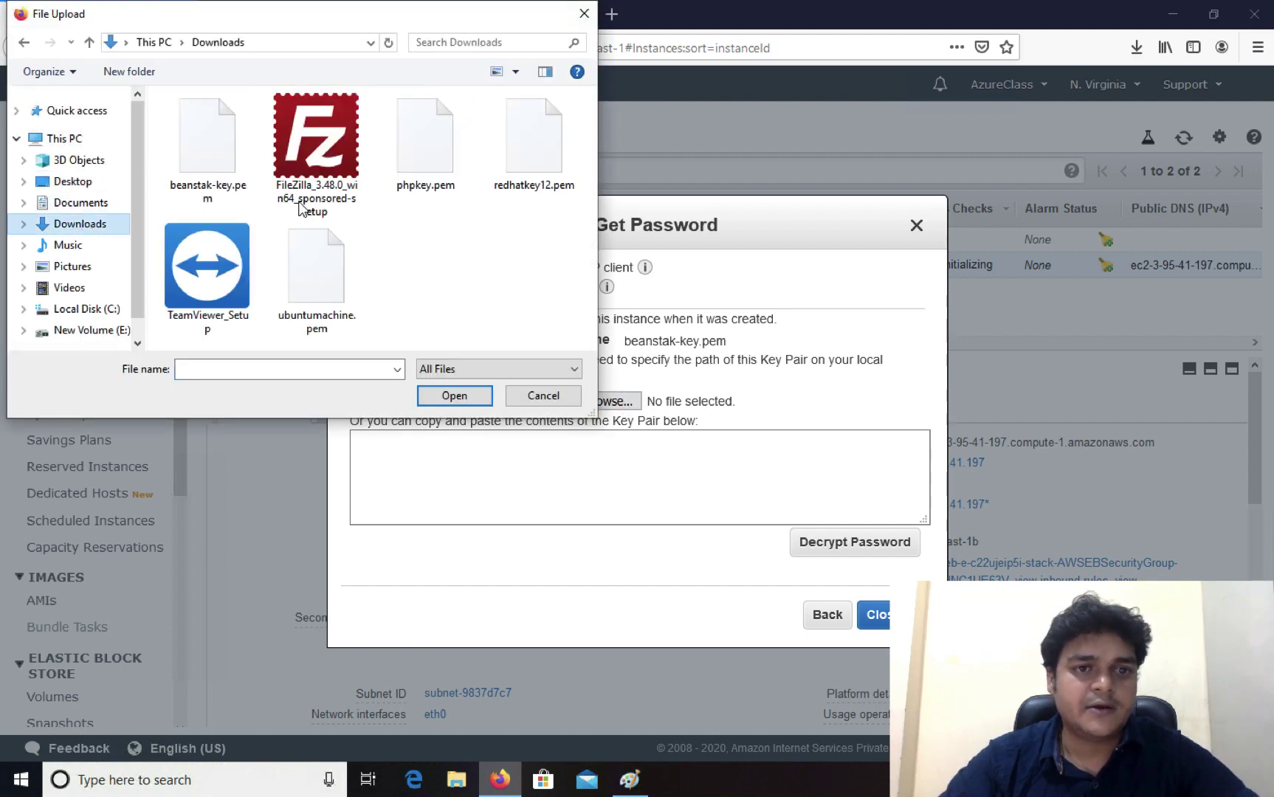
{"action": "left_click", "coordinate": [210, 171]}
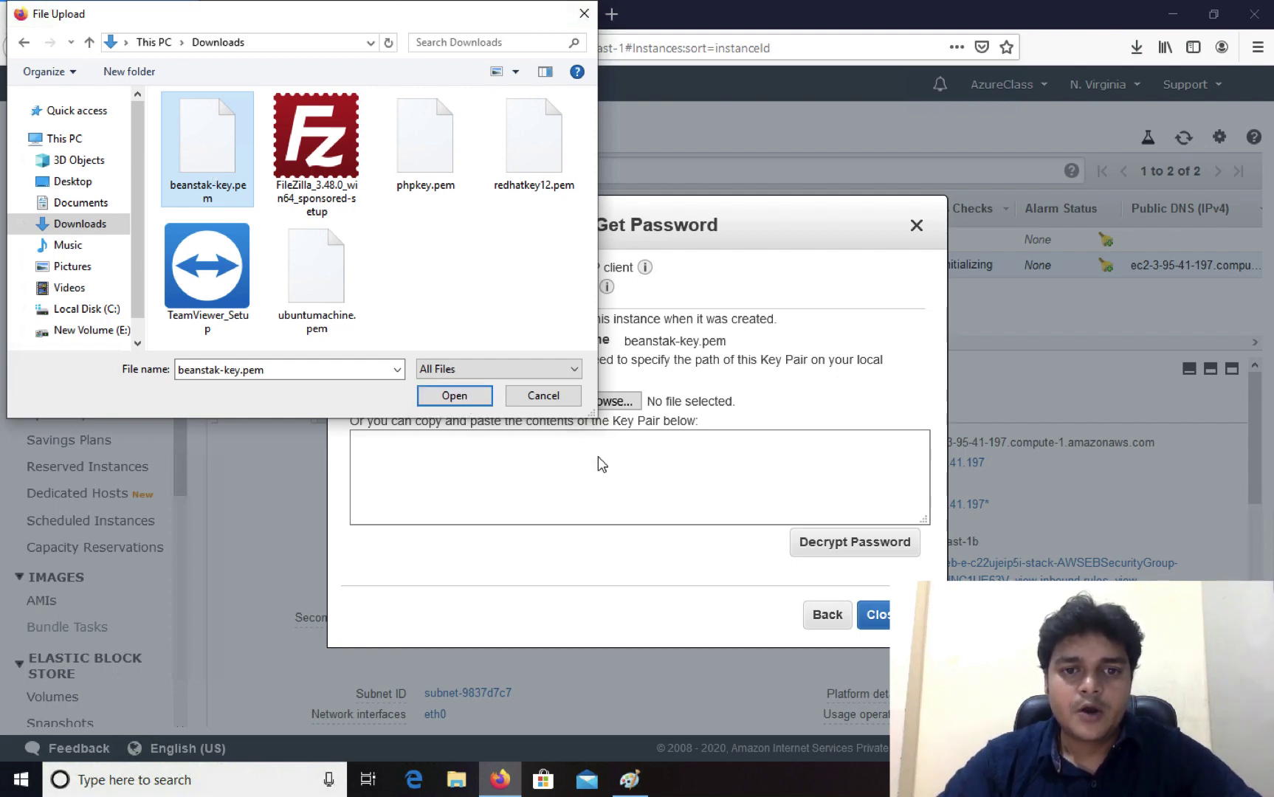
{"action": "left_click", "coordinate": [455, 396]}
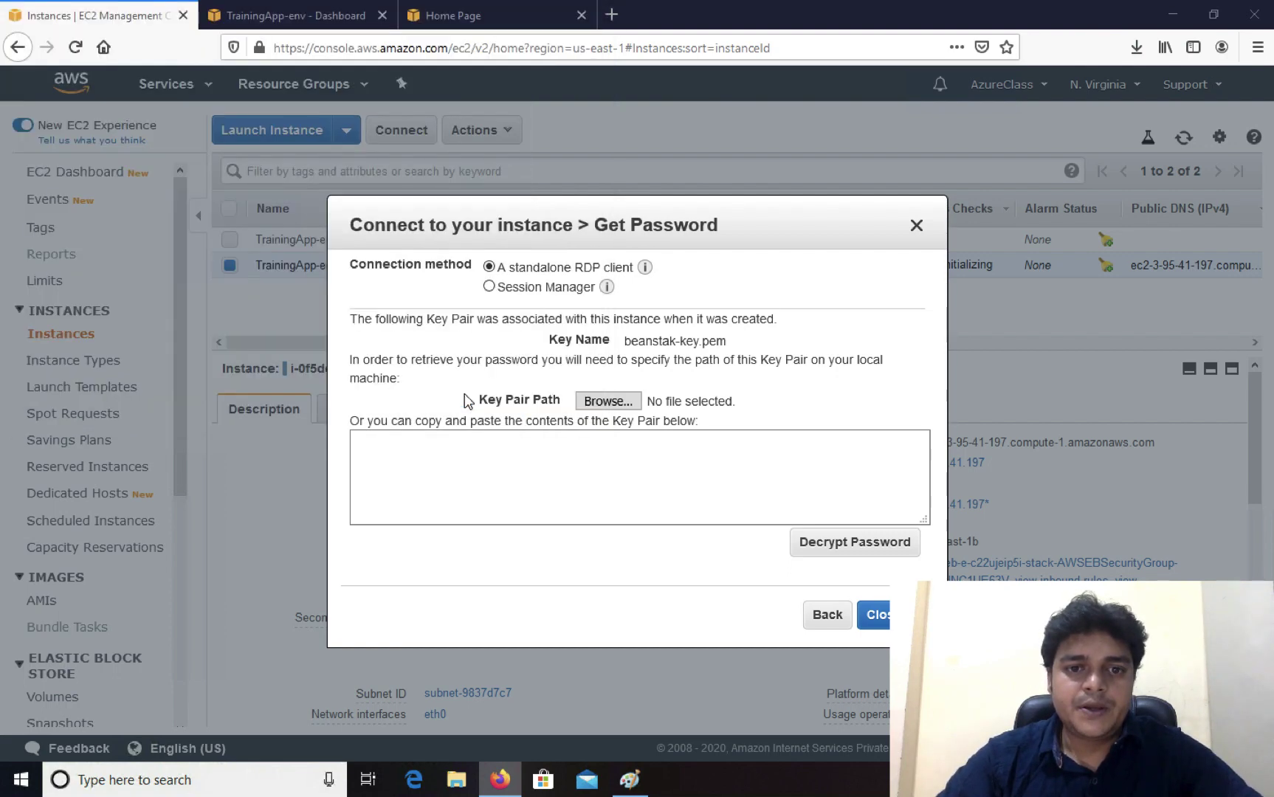
{"action": "left_click", "coordinate": [855, 544]}
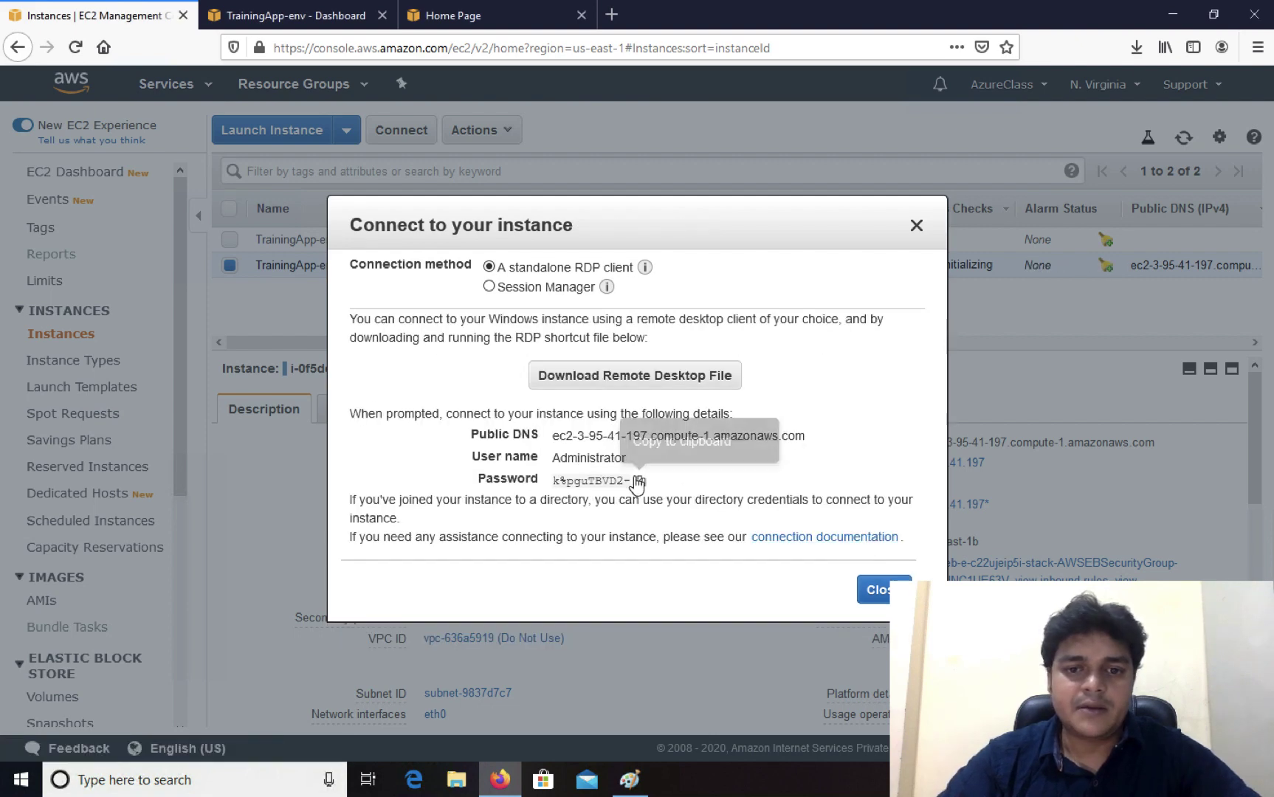
{"action": "left_click", "coordinate": [641, 481]}
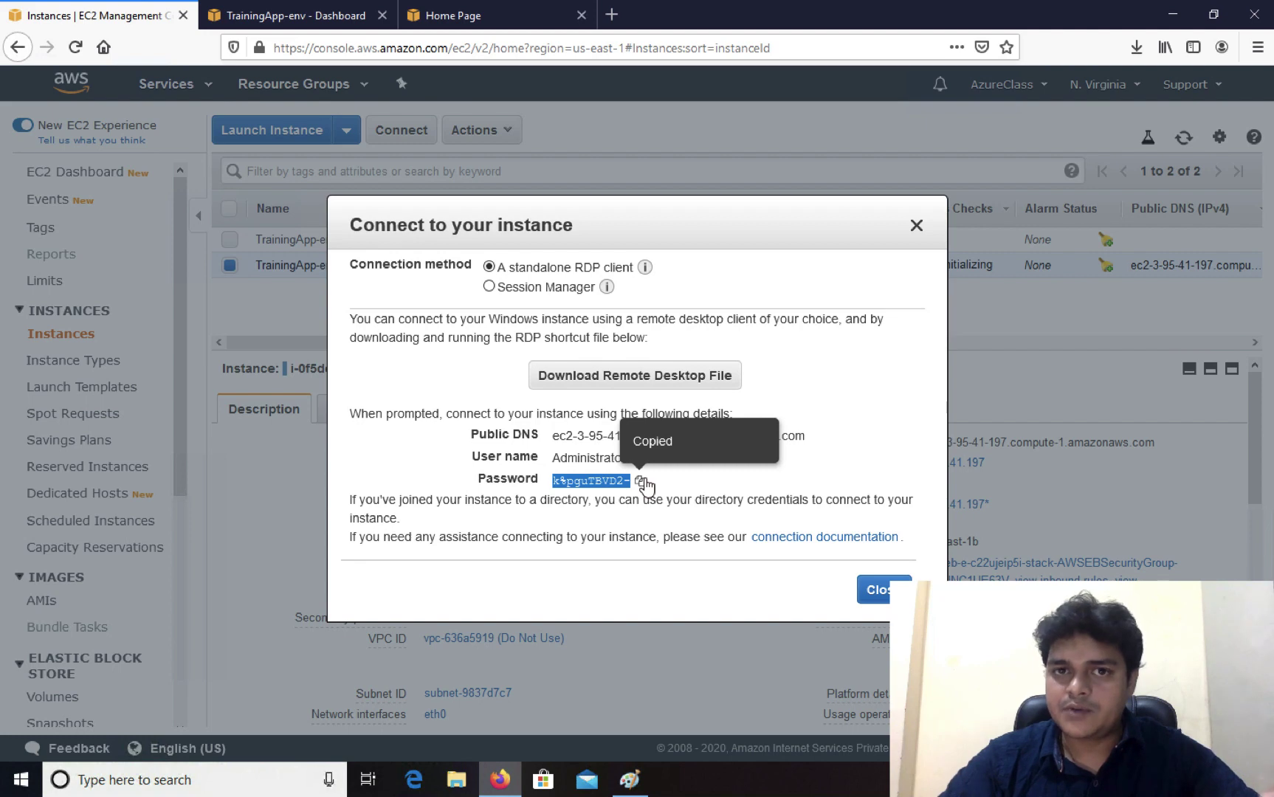
- Download and open the instance's Remote Desktop file, and connect despite the unknown publisher
{"action": "left_click", "coordinate": [636, 376]}
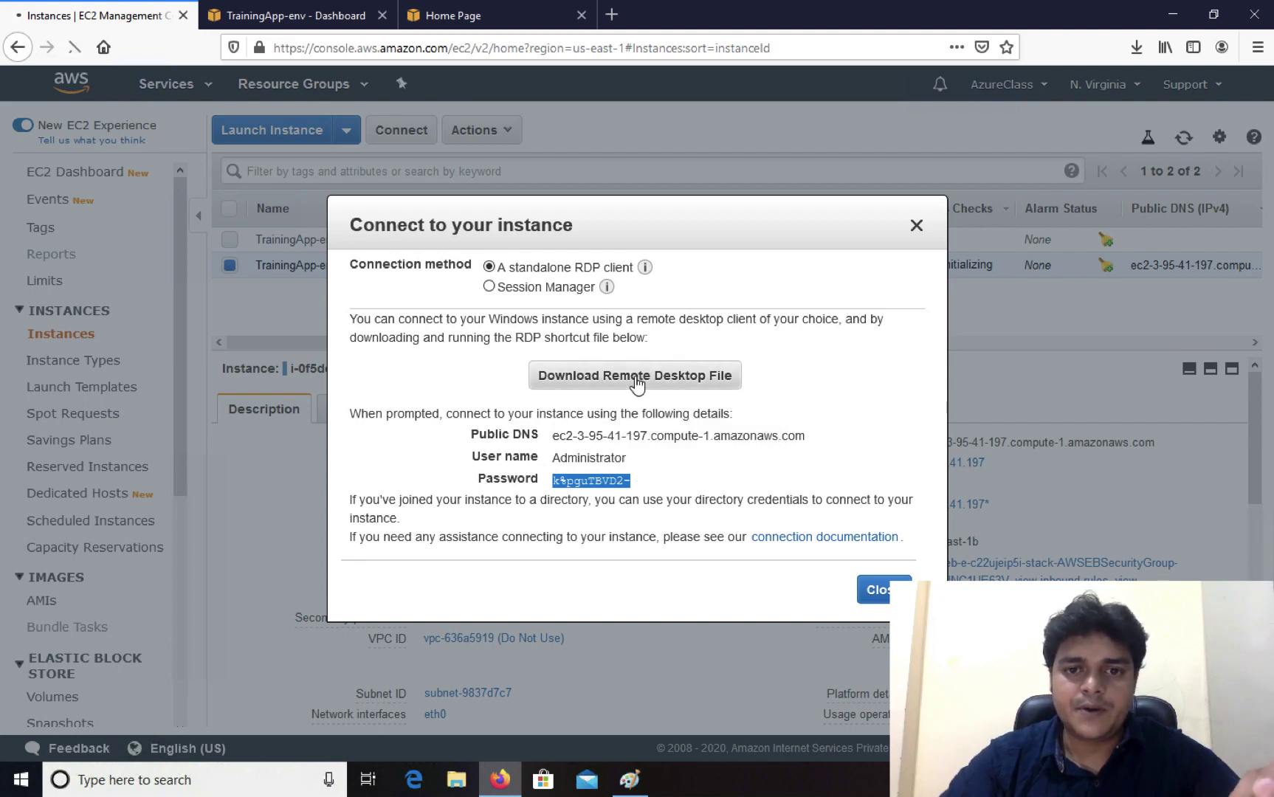
{"action": "left_click", "coordinate": [698, 456]}
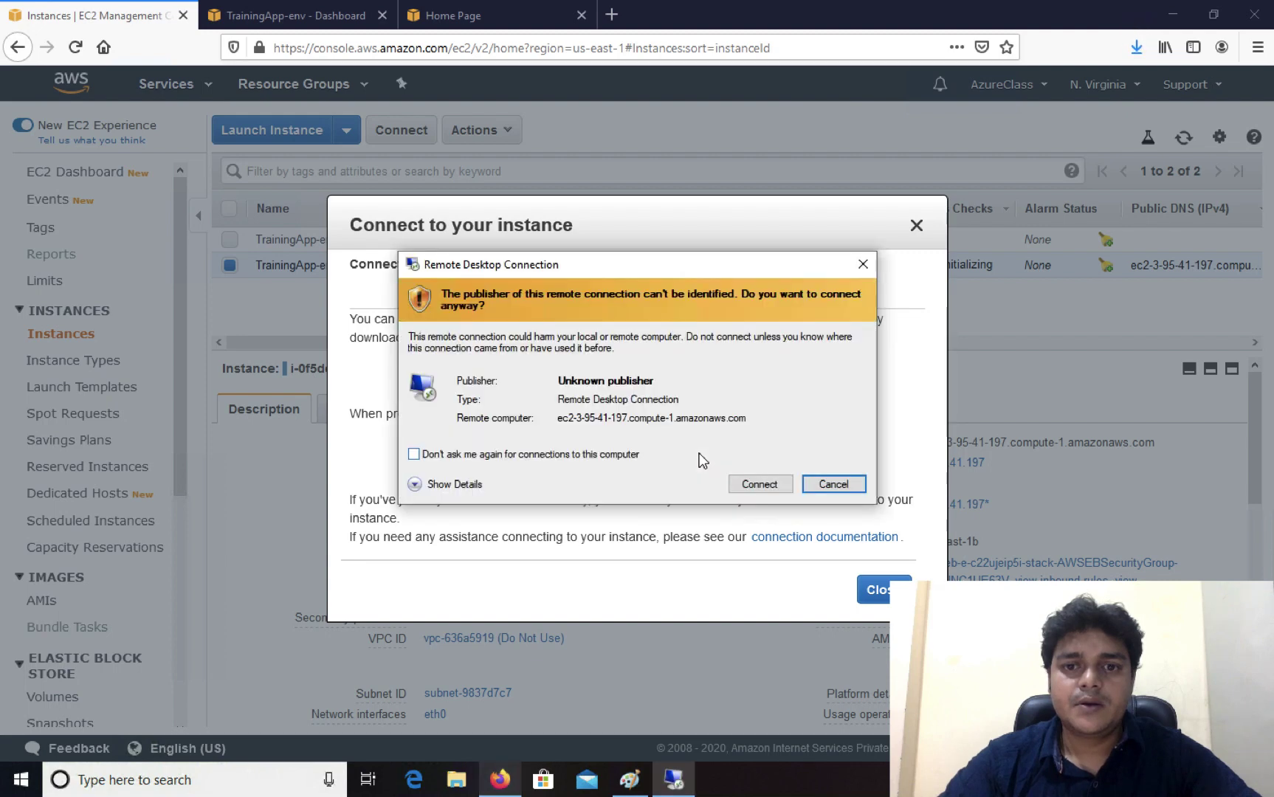
{"action": "left_click", "coordinate": [756, 486]}
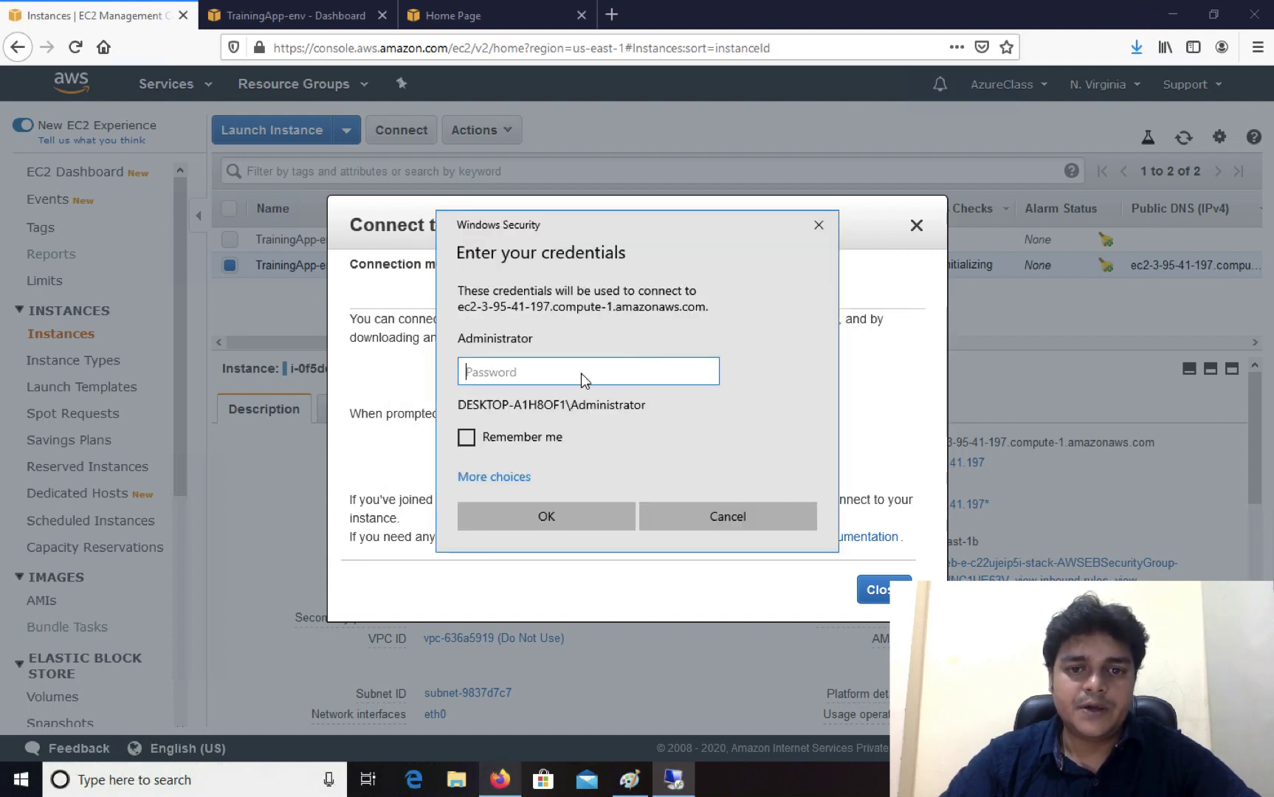
- Paste the Administrator password into the credentials prompt, submit it, and accept the untrusted certificate
{"action": "right_click", "coordinate": [582, 373]}
{"action": "left_click", "coordinate": [623, 393]}
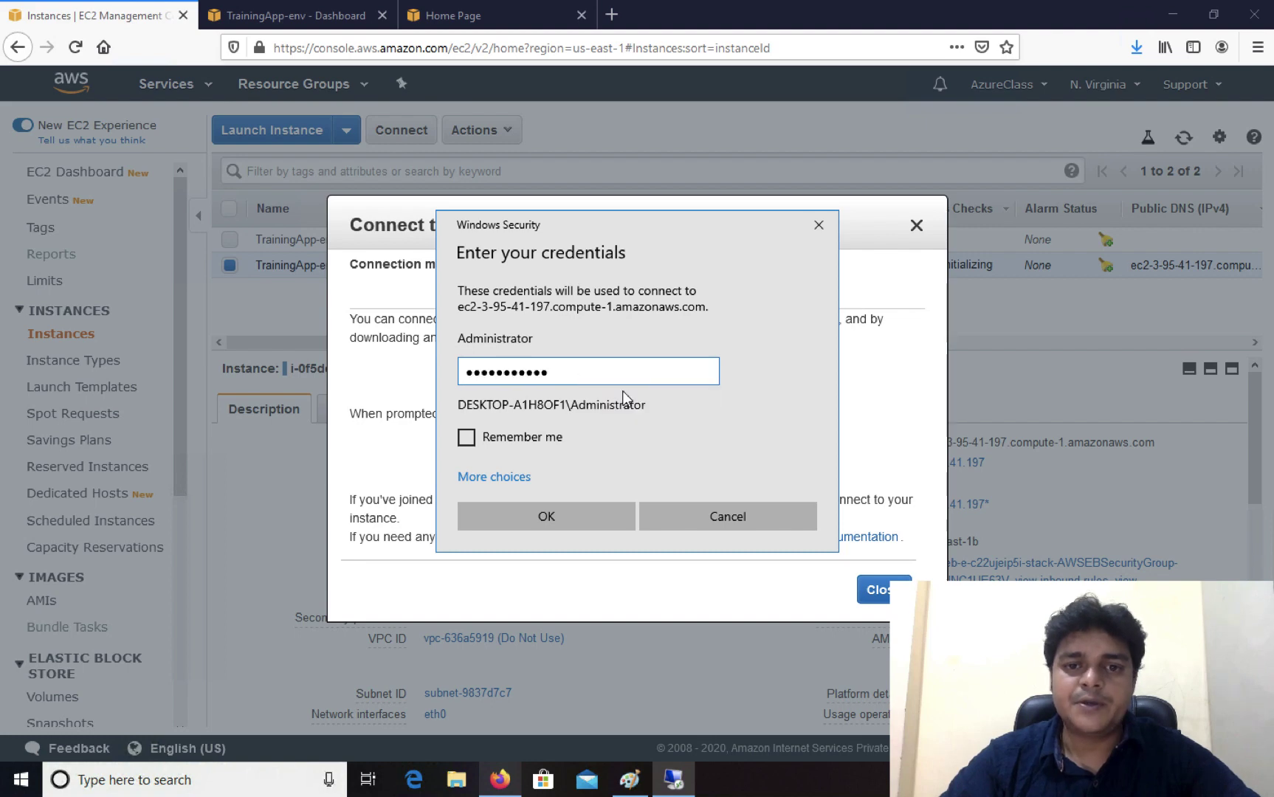
{"action": "left_click", "coordinate": [561, 515]}
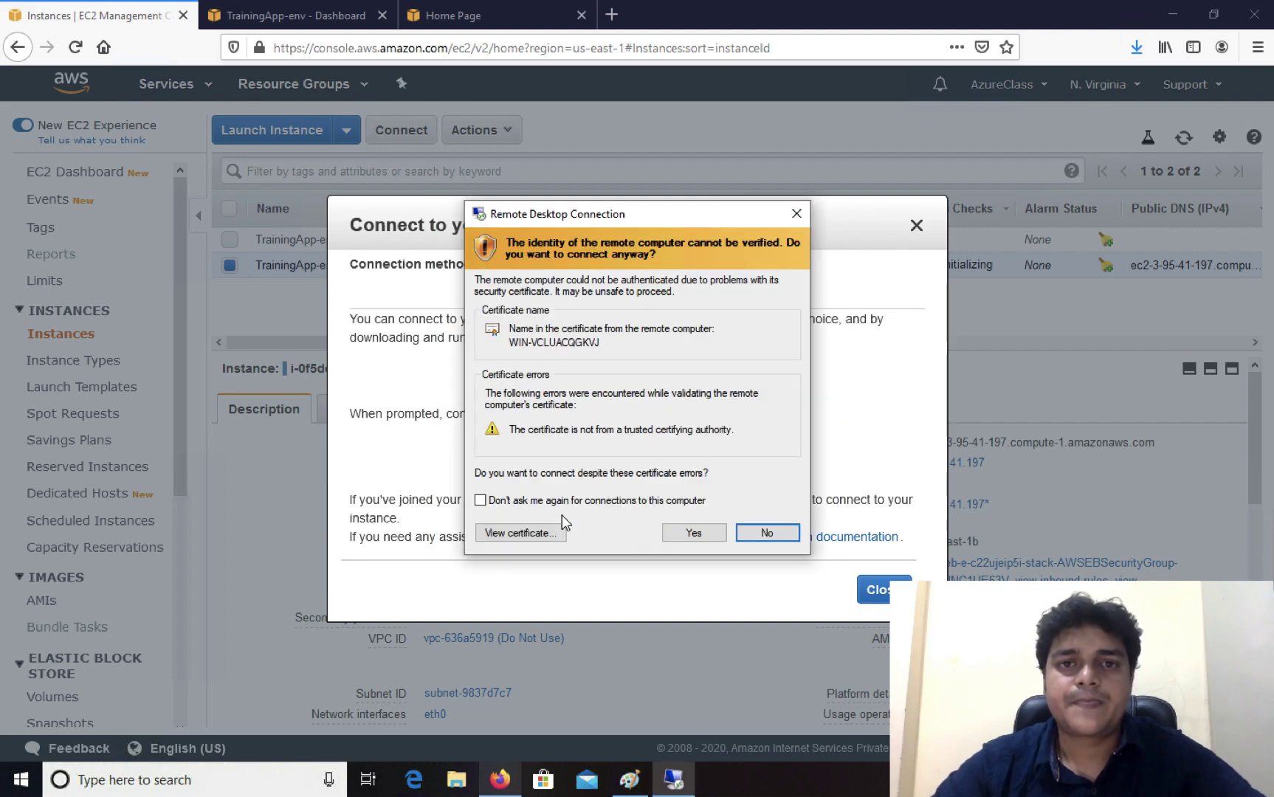
{"action": "left_click", "coordinate": [682, 532]}
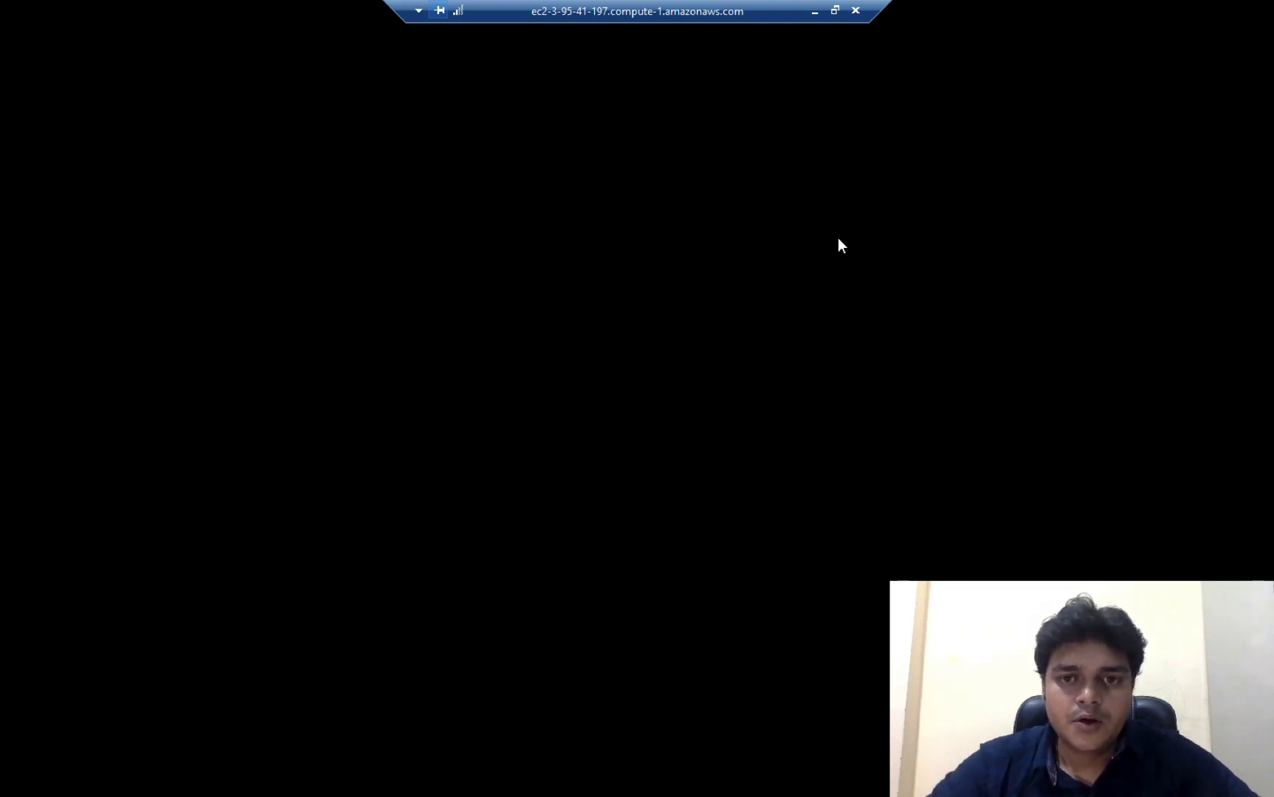
{"action": "key", "text": "ctrl+Left"}
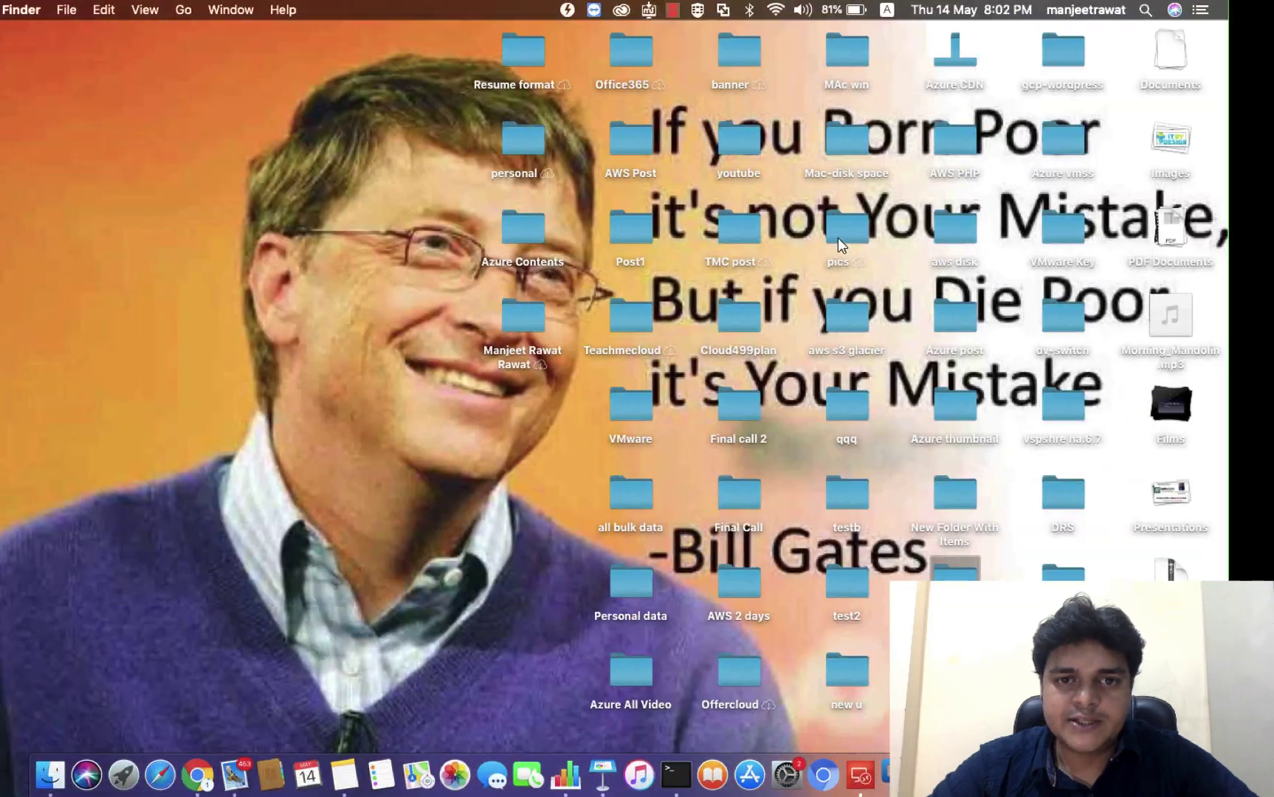
{"action": "key", "text": "ctrl+Right"}
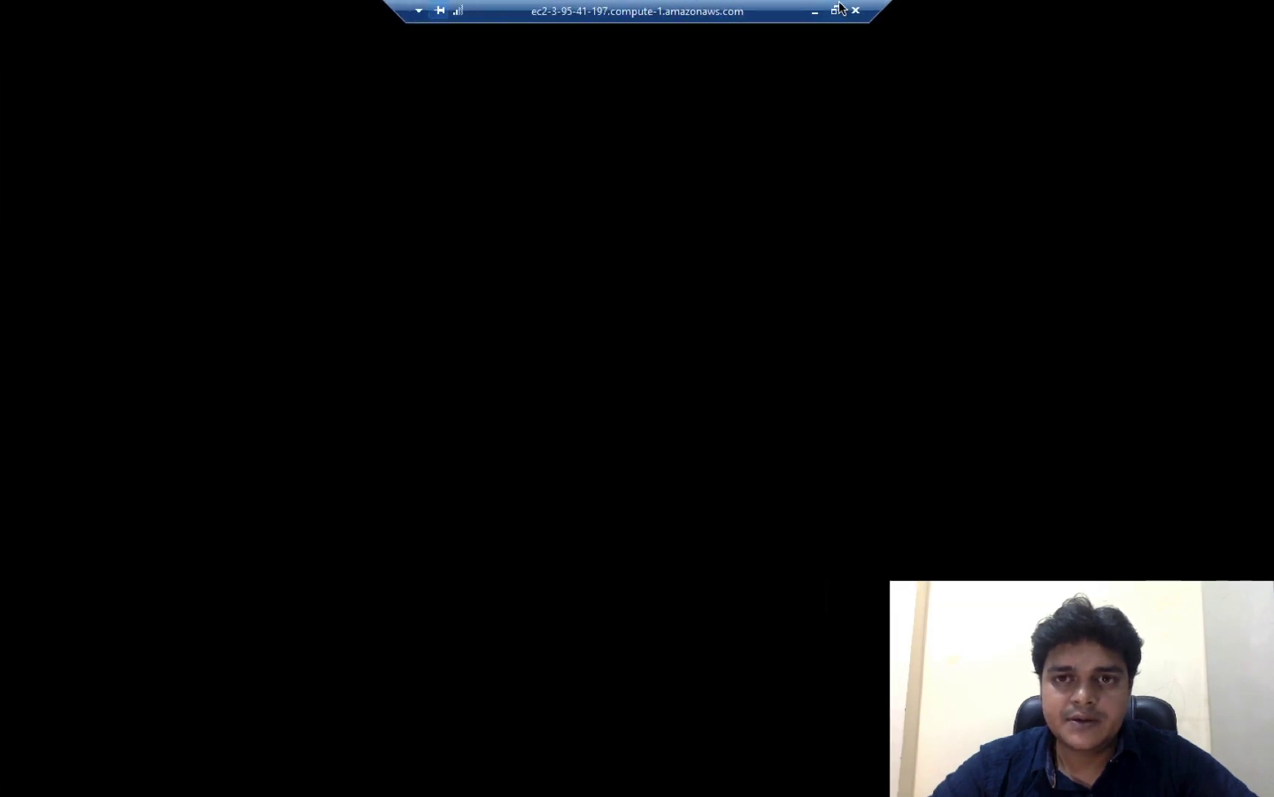
{"action": "left_click", "coordinate": [841, 9]}
{"action": "left_click", "coordinate": [767, 210]}
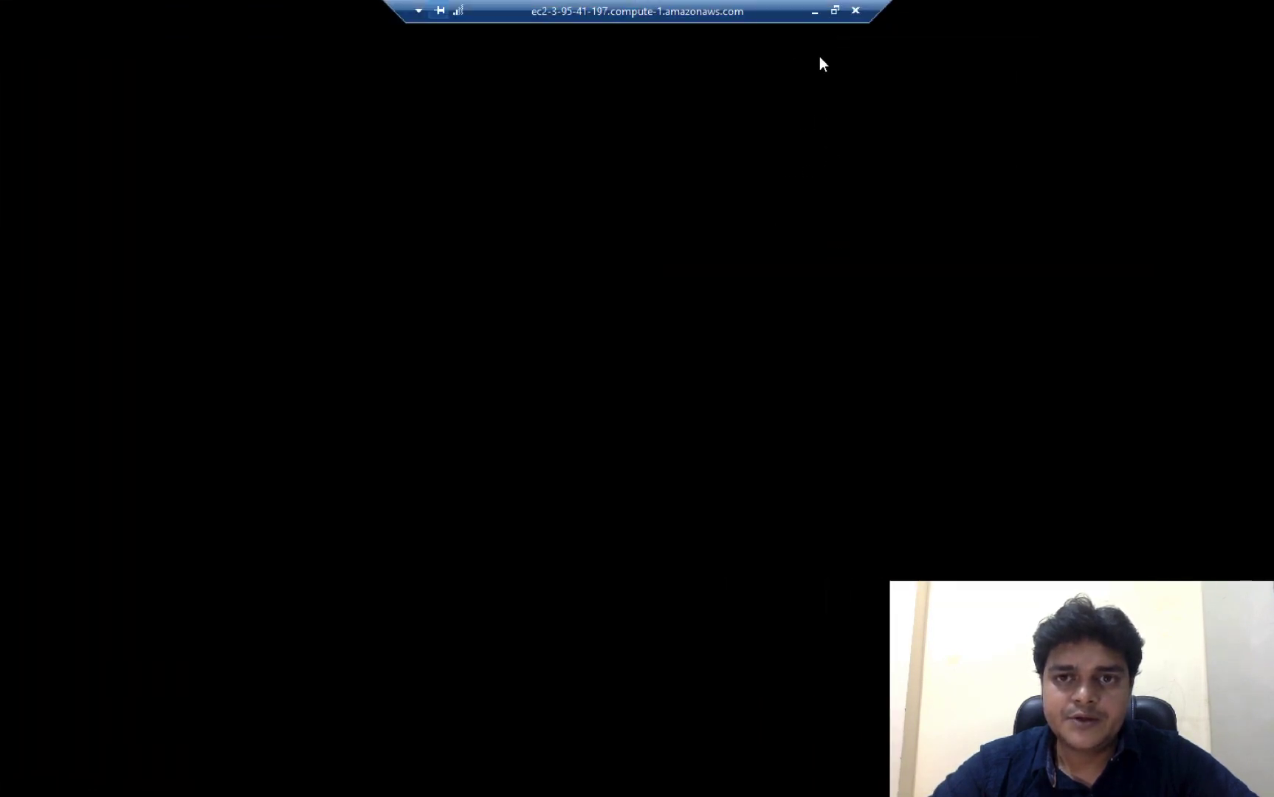
- Return from the remote session to the EC2 console, close the instance's connection details and refresh the instances list
{"action": "left_click", "coordinate": [814, 10]}
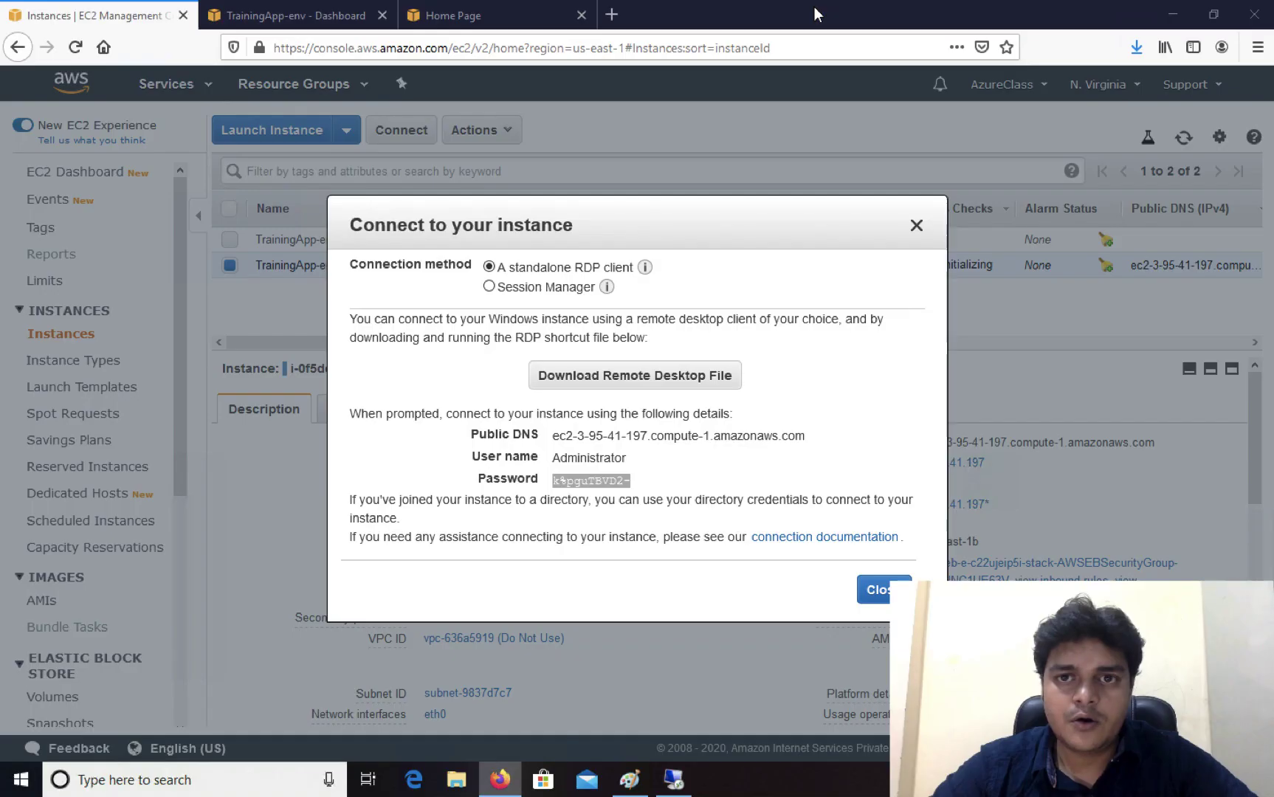
{"action": "left_click", "coordinate": [916, 226]}
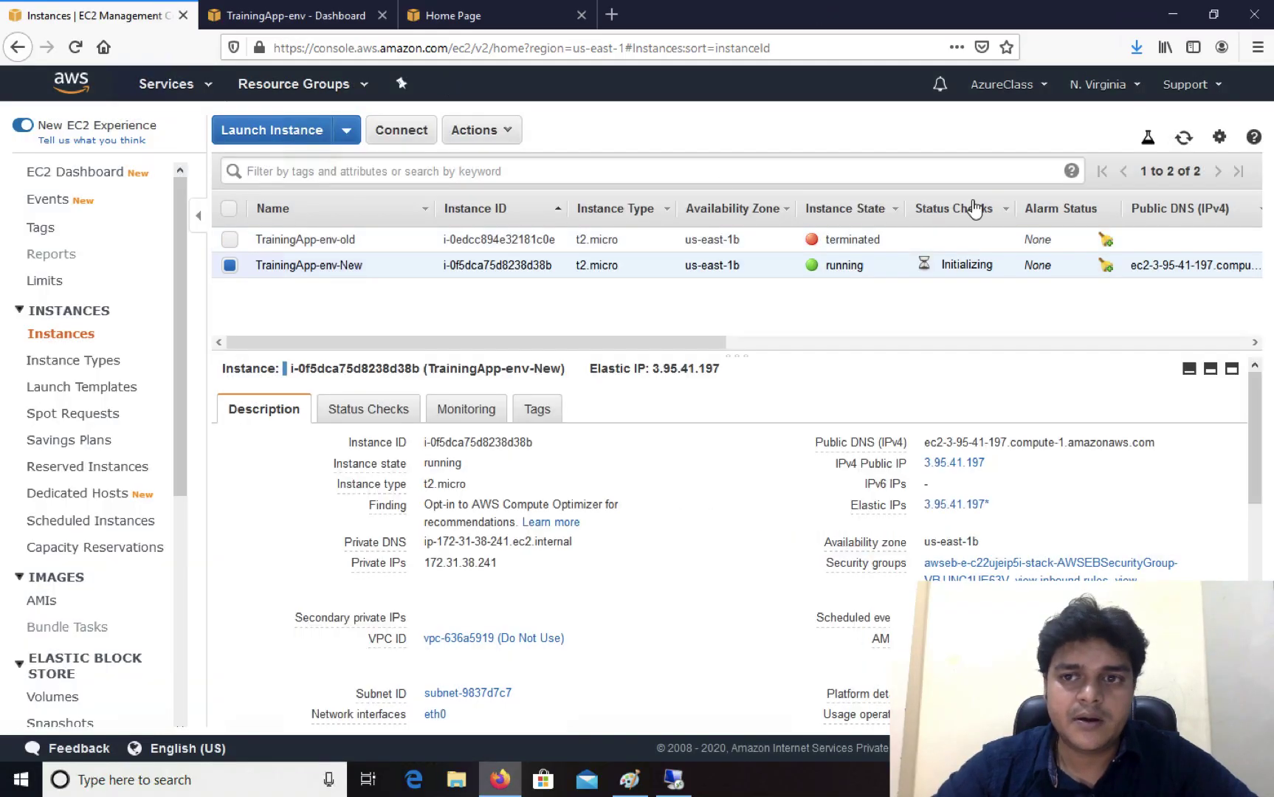
{"action": "left_click", "coordinate": [1180, 138]}
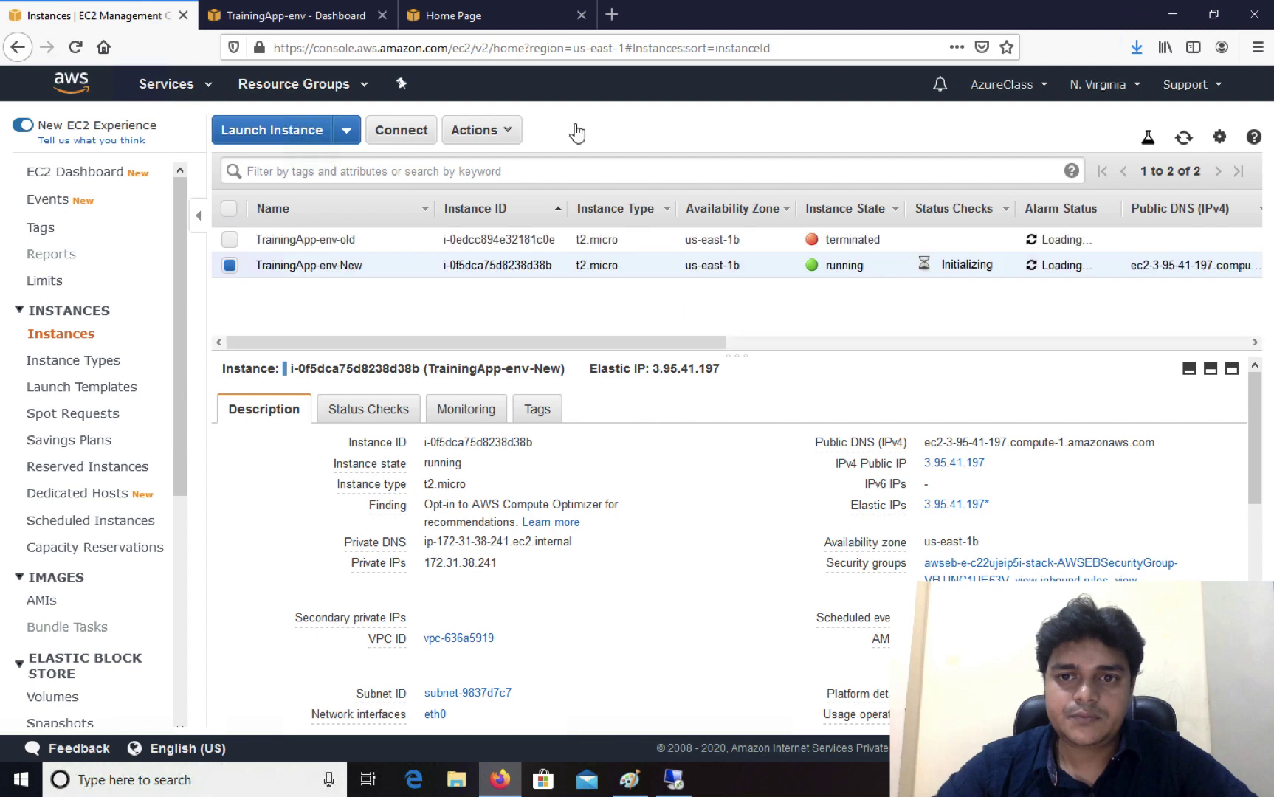
- Open the TrainingApp-env environment URL in a separate browser tab and view the site it serves
{"action": "left_click", "coordinate": [314, 14]}
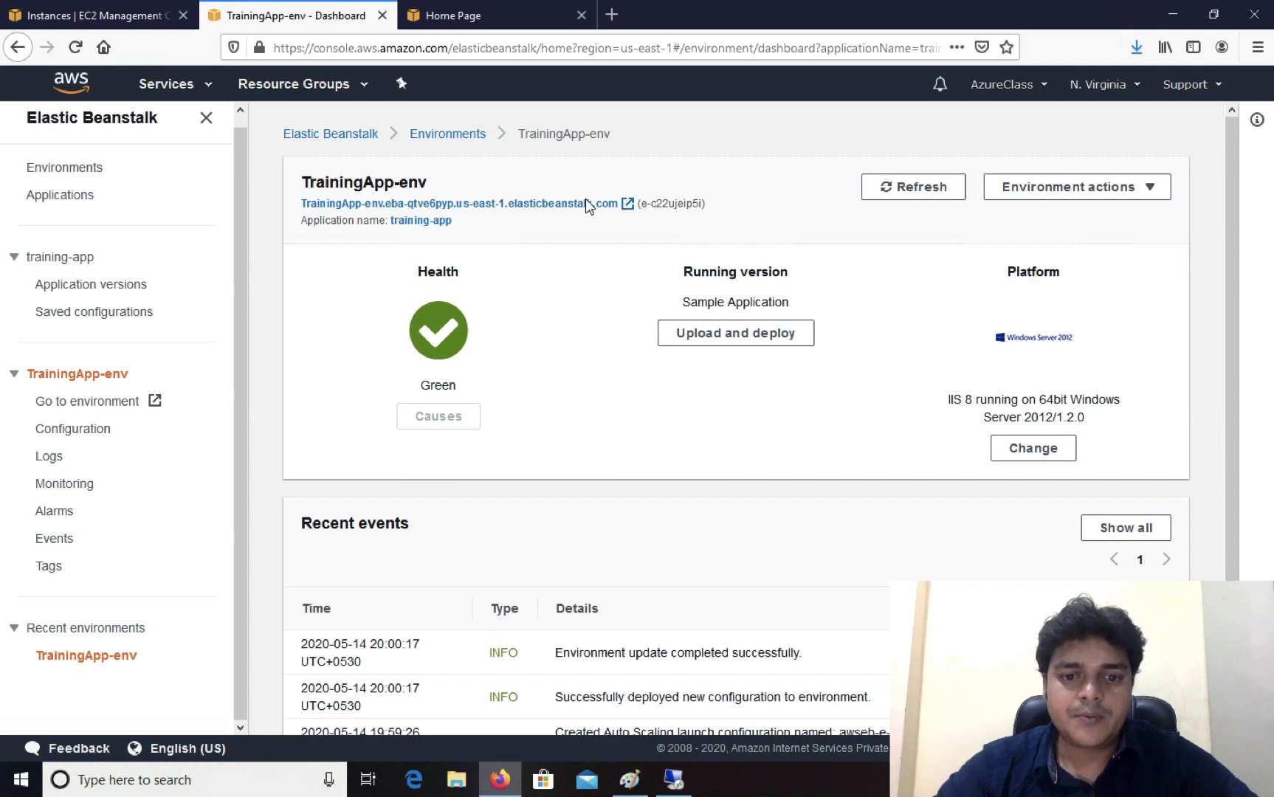
{"action": "right_click", "coordinate": [514, 211]}
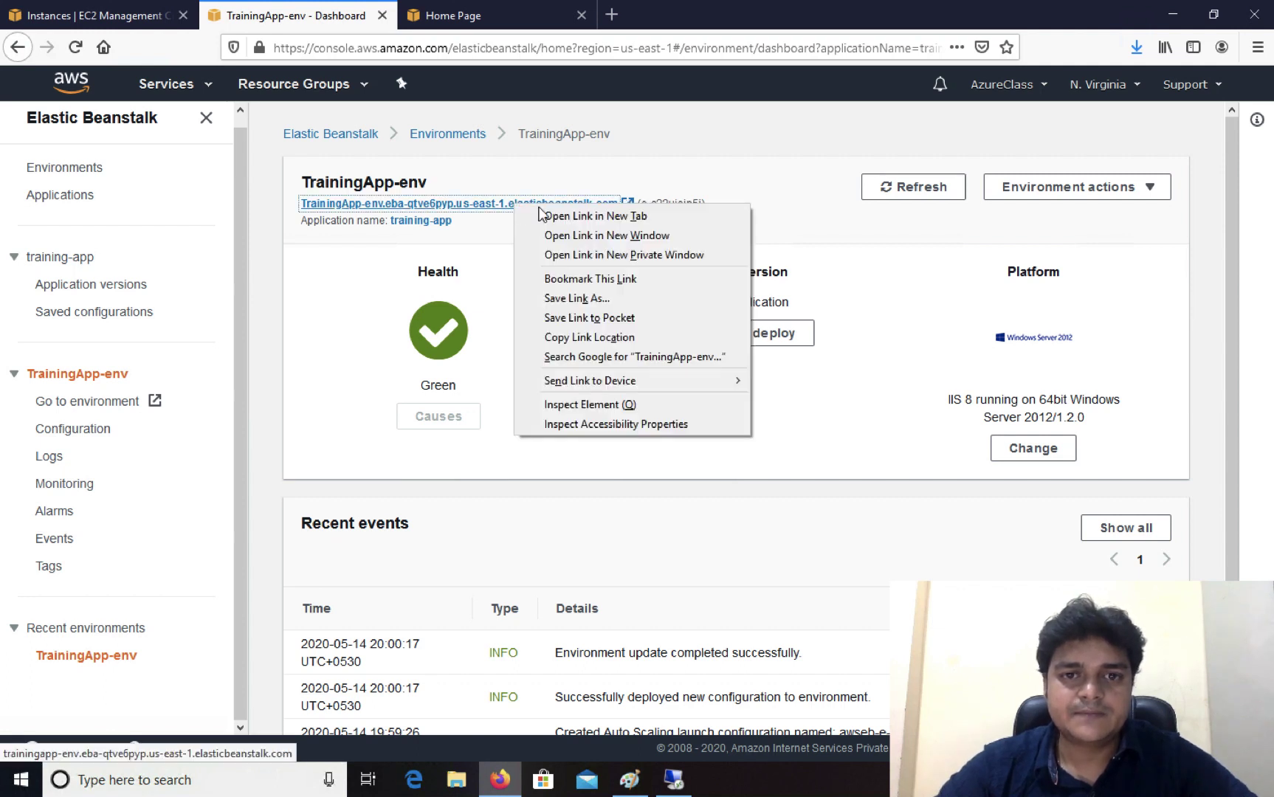
{"action": "left_click", "coordinate": [549, 212]}
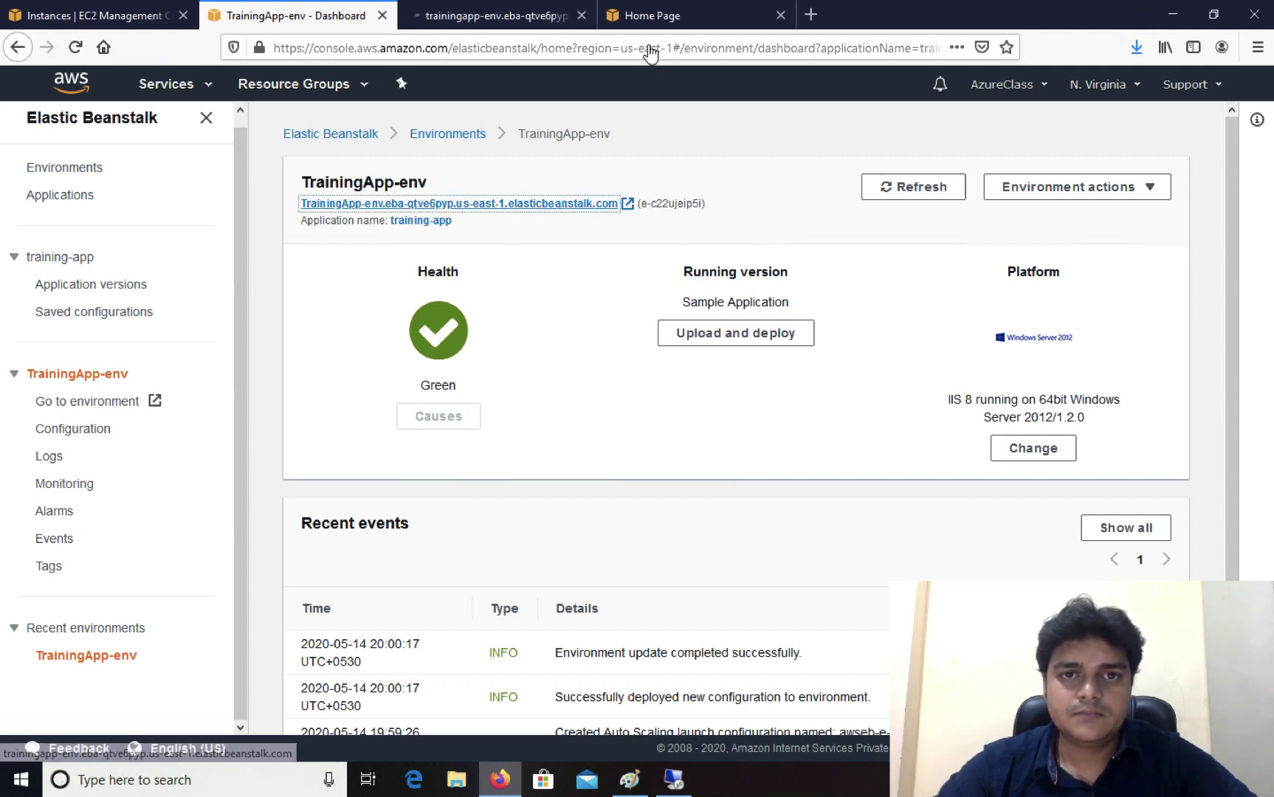
{"action": "left_click", "coordinate": [506, 17]}
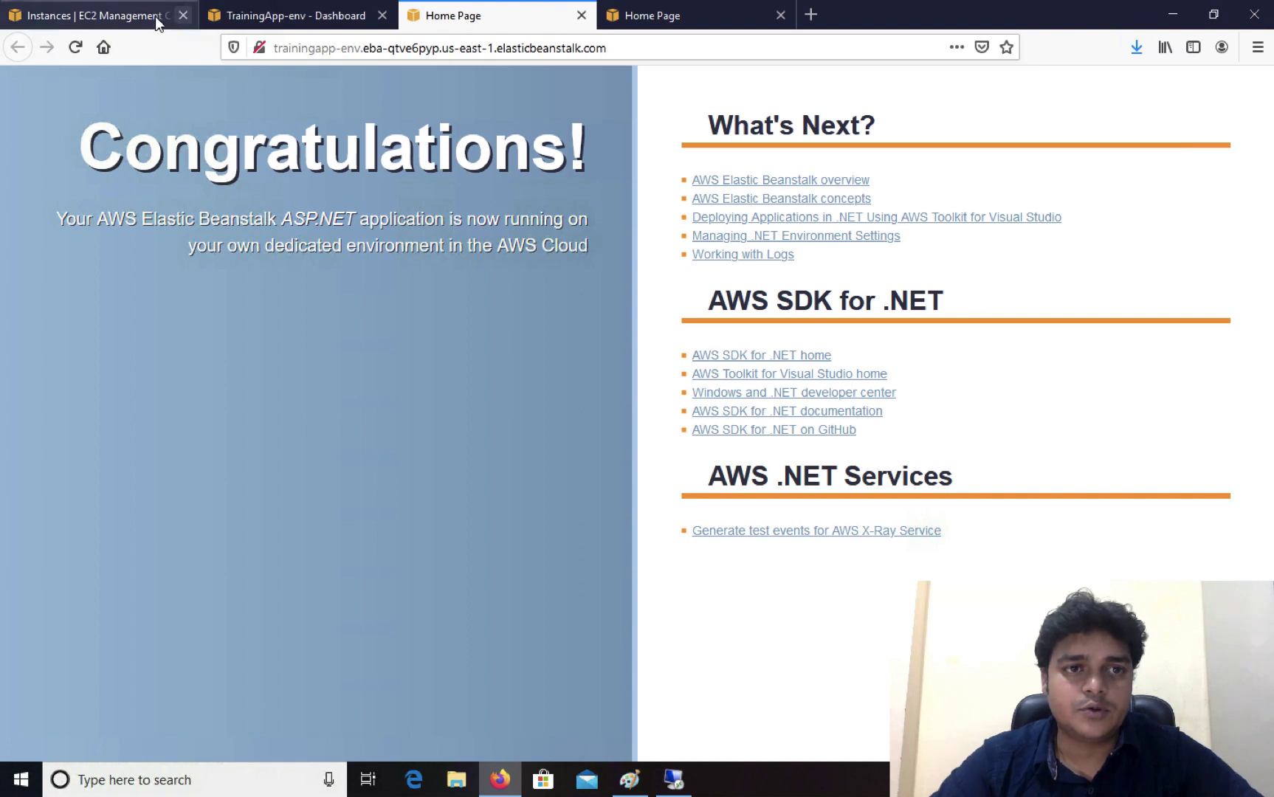
- Switch to the Remote Desktop session and browse to the C:\inetpub\wwwroot folder
{"action": "mouse_move", "coordinate": [673, 780]}
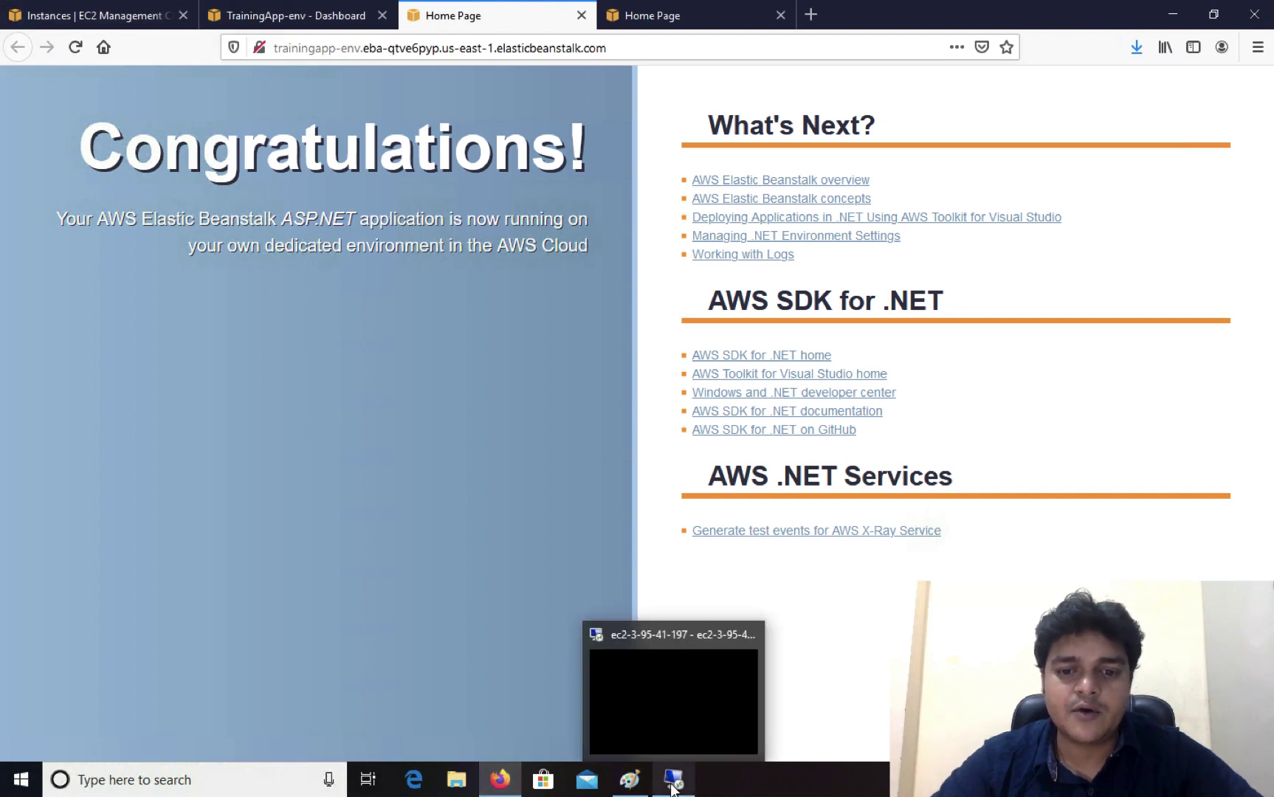
{"action": "left_click", "coordinate": [631, 693]}
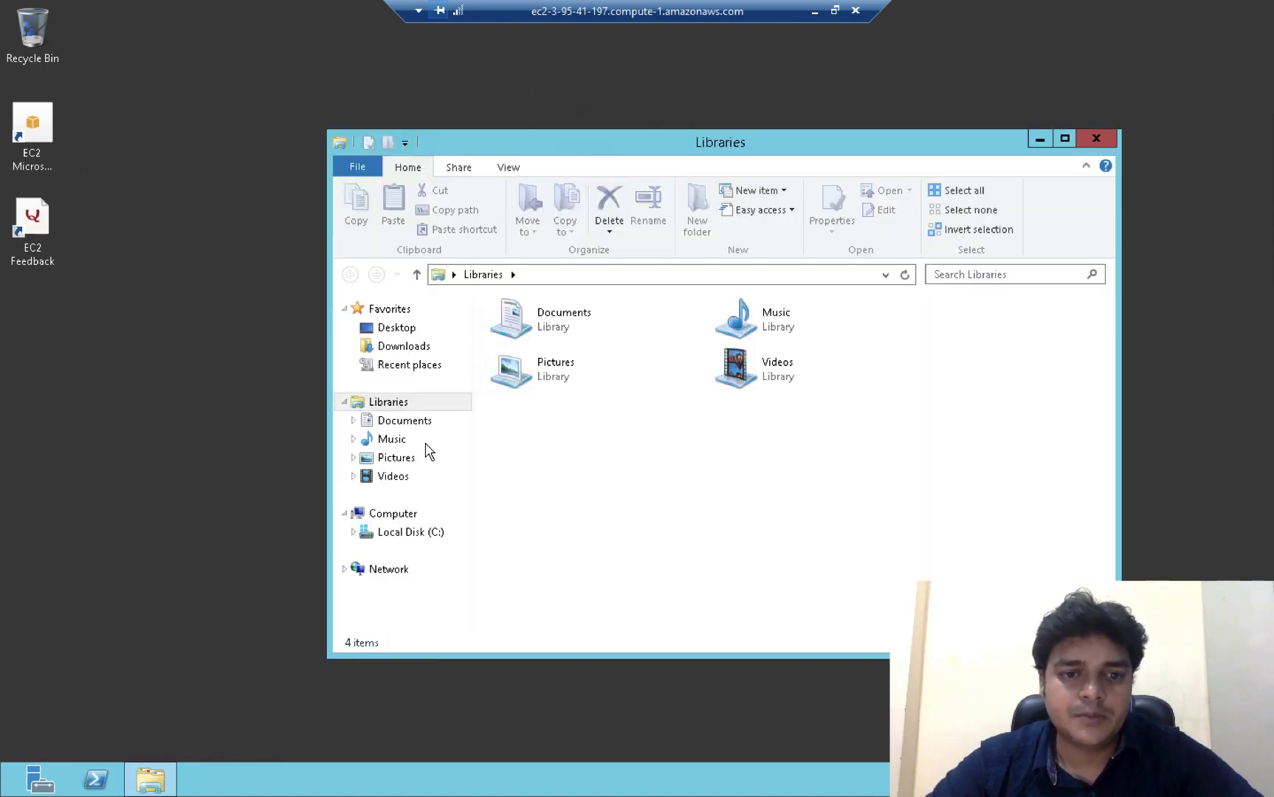
{"action": "left_click", "coordinate": [407, 517]}
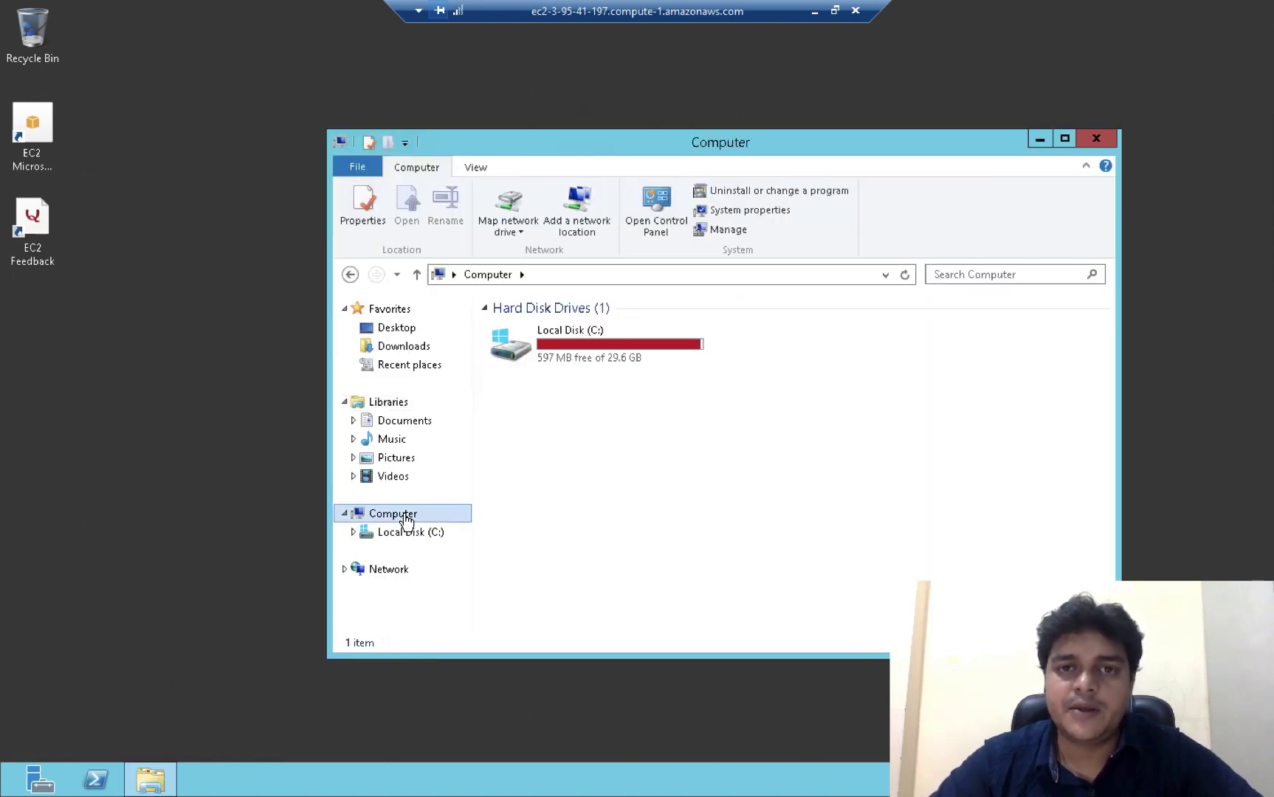
{"action": "double_click", "coordinate": [614, 355]}
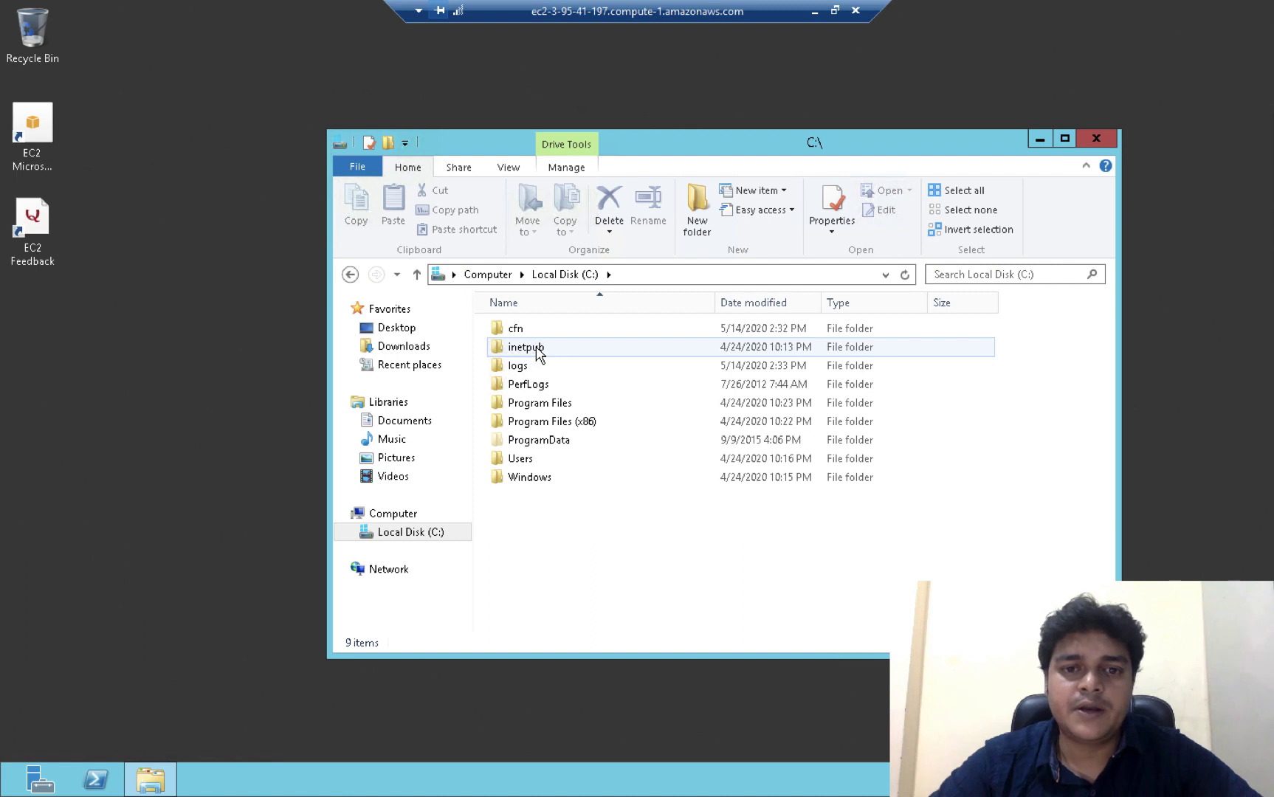
{"action": "double_click", "coordinate": [537, 350]}
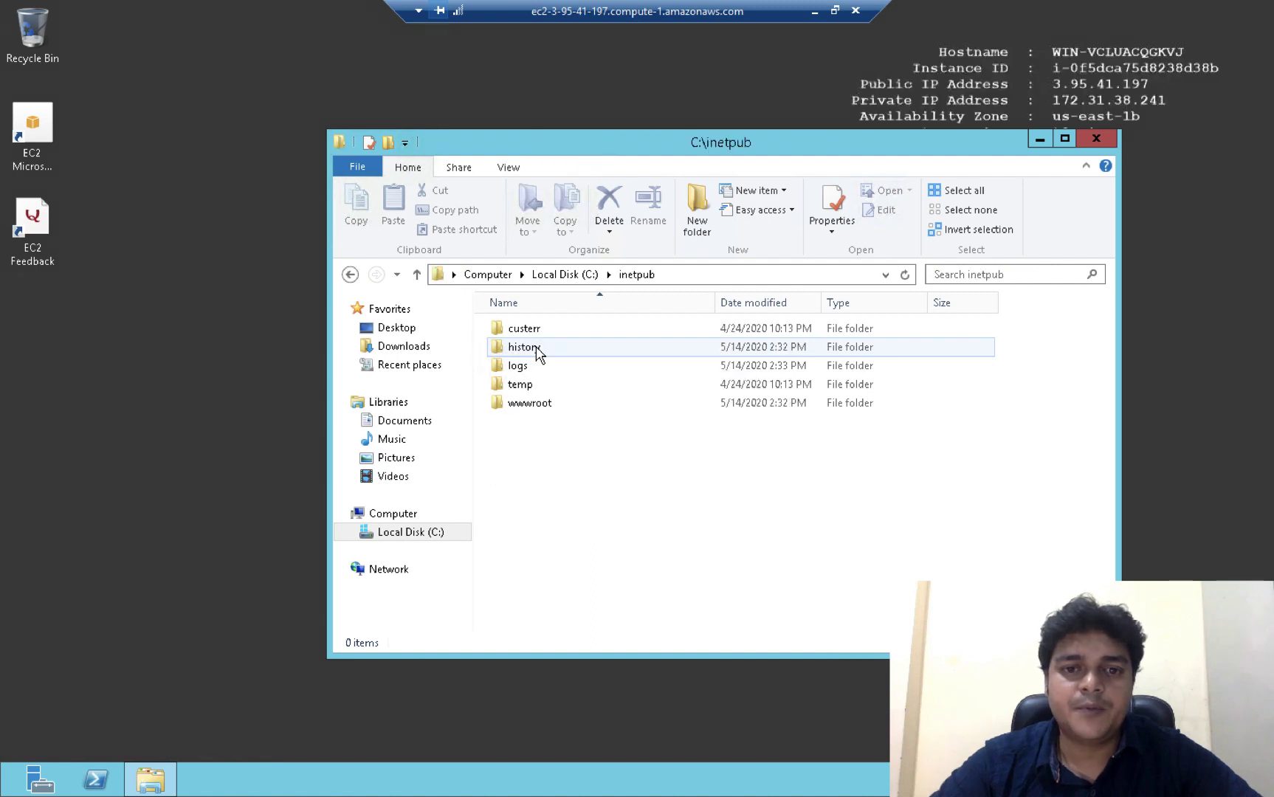
{"action": "double_click", "coordinate": [542, 406]}
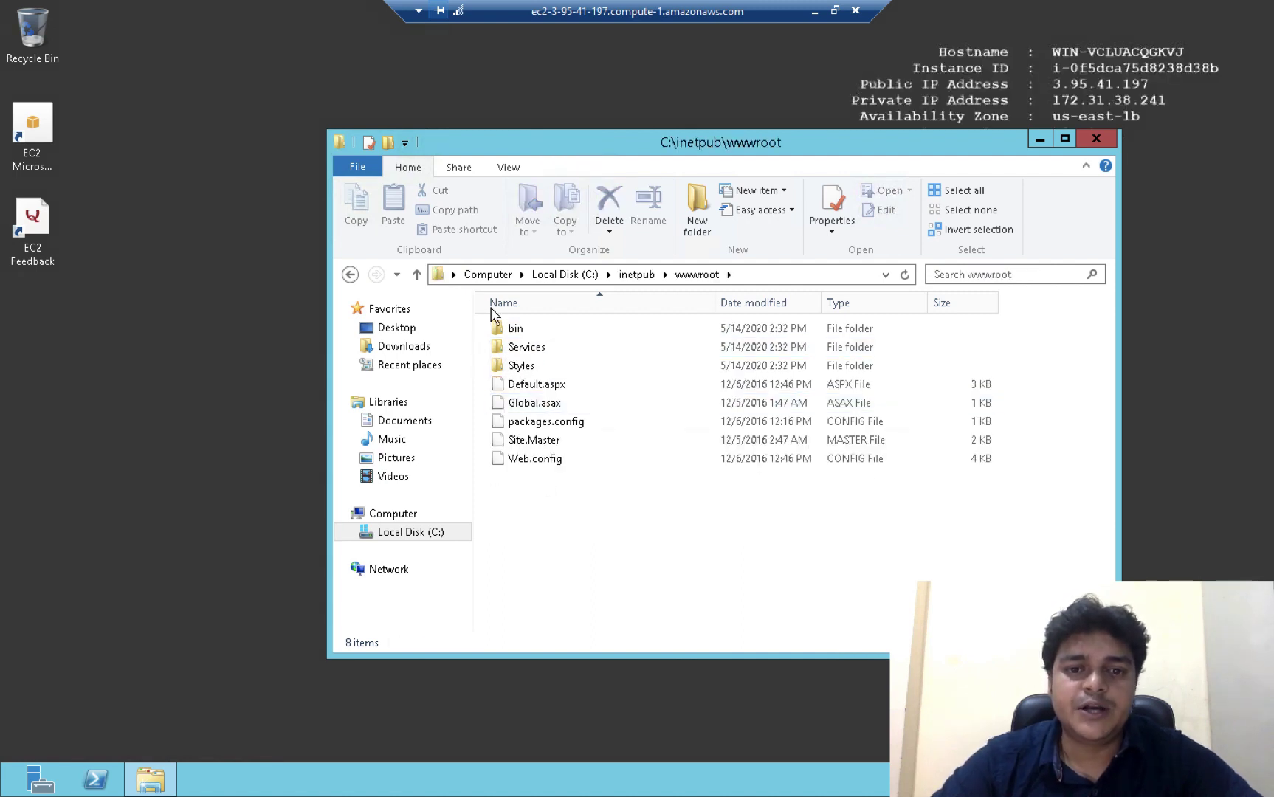
- Delete all the sample application files and folders in C:\inetpub\wwwroot
{"action": "left_click_drag", "start_coordinate": [490, 314], "coordinate": [543, 488]}
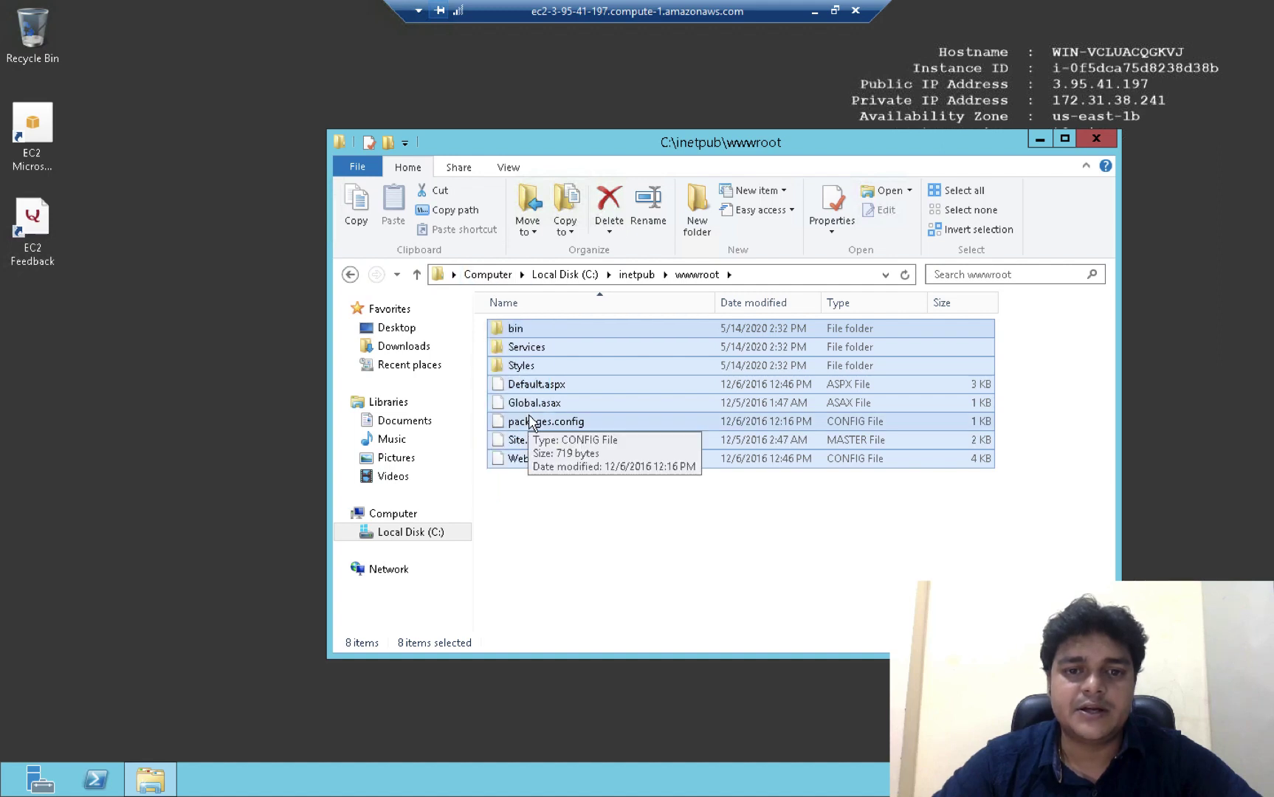
{"action": "right_click", "coordinate": [529, 416]}
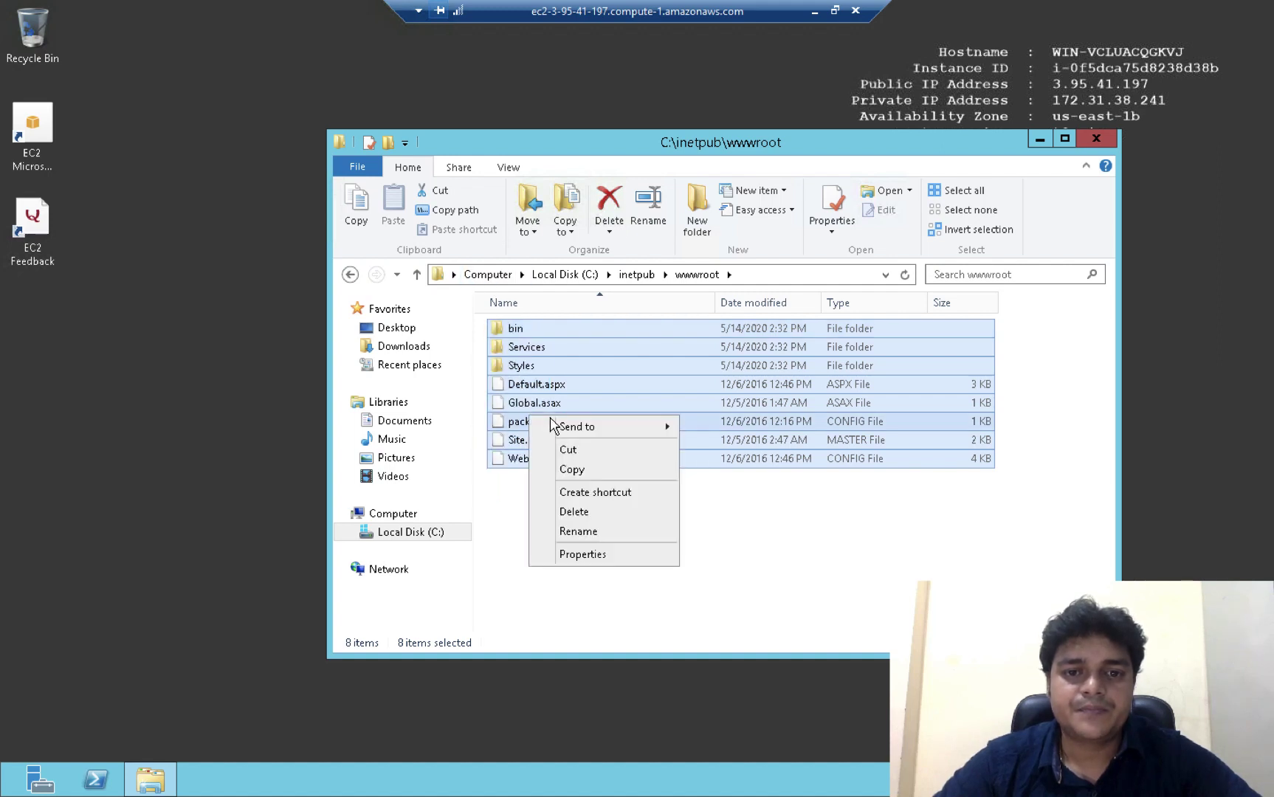
{"action": "left_click", "coordinate": [579, 513]}
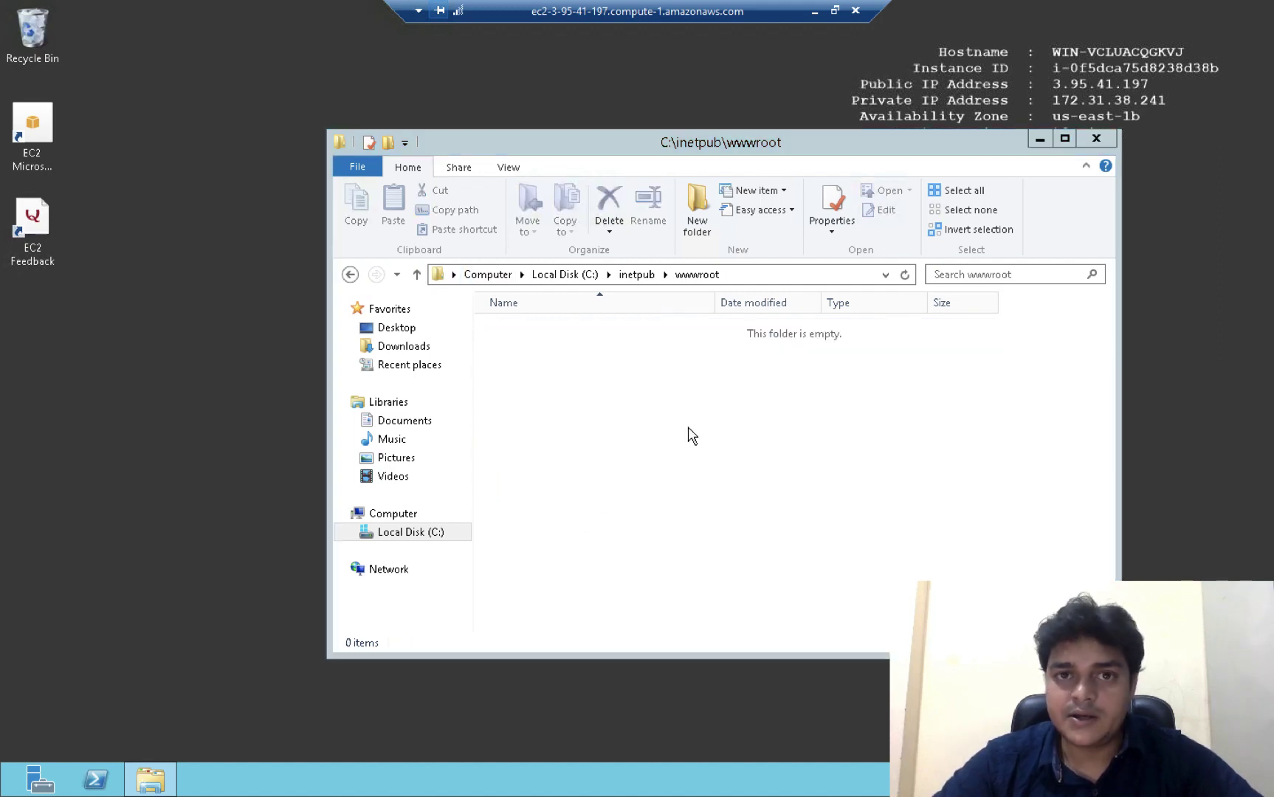
- On the local computer, copy everything in the "website data 2 2" folder inside the desktop folder test1988
{"action": "left_click", "coordinate": [816, 13]}
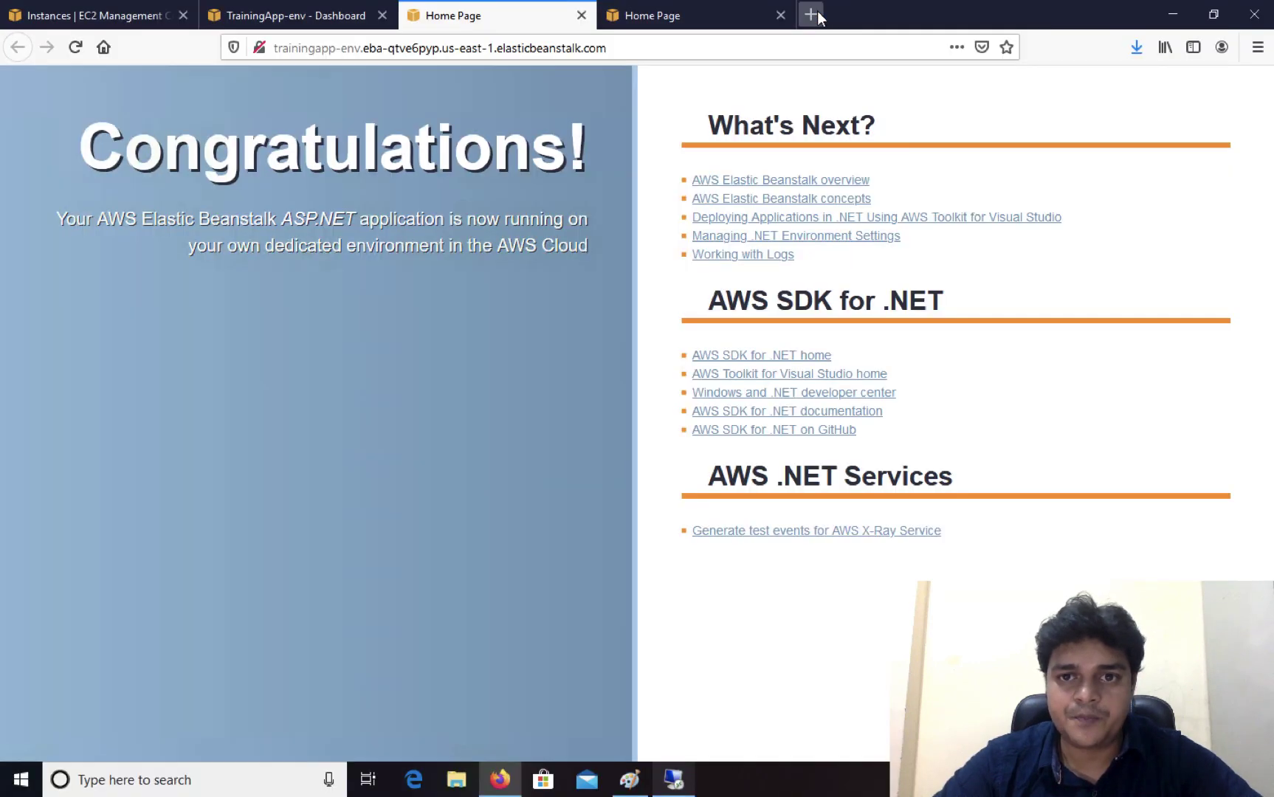
{"action": "left_click", "coordinate": [1169, 17]}
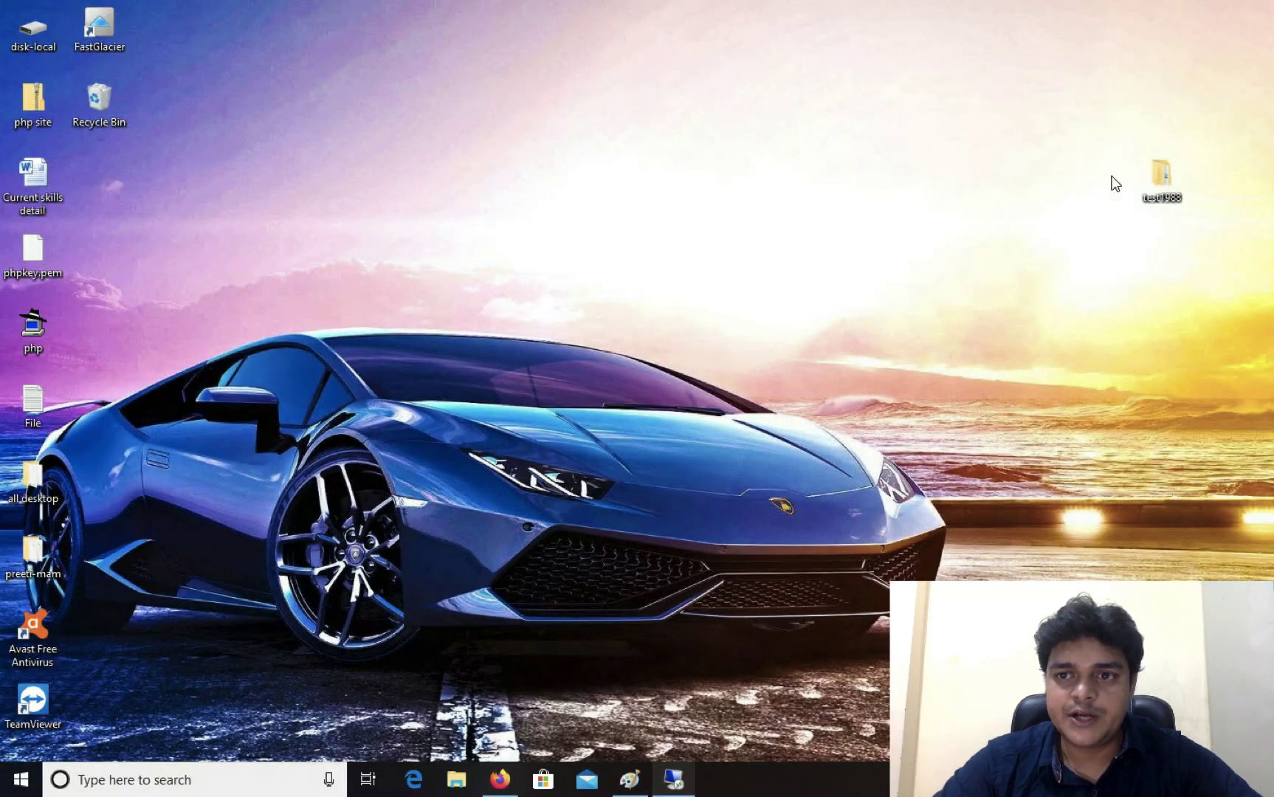
{"action": "double_click", "coordinate": [1172, 177]}
{"action": "left_click", "coordinate": [221, 191]}
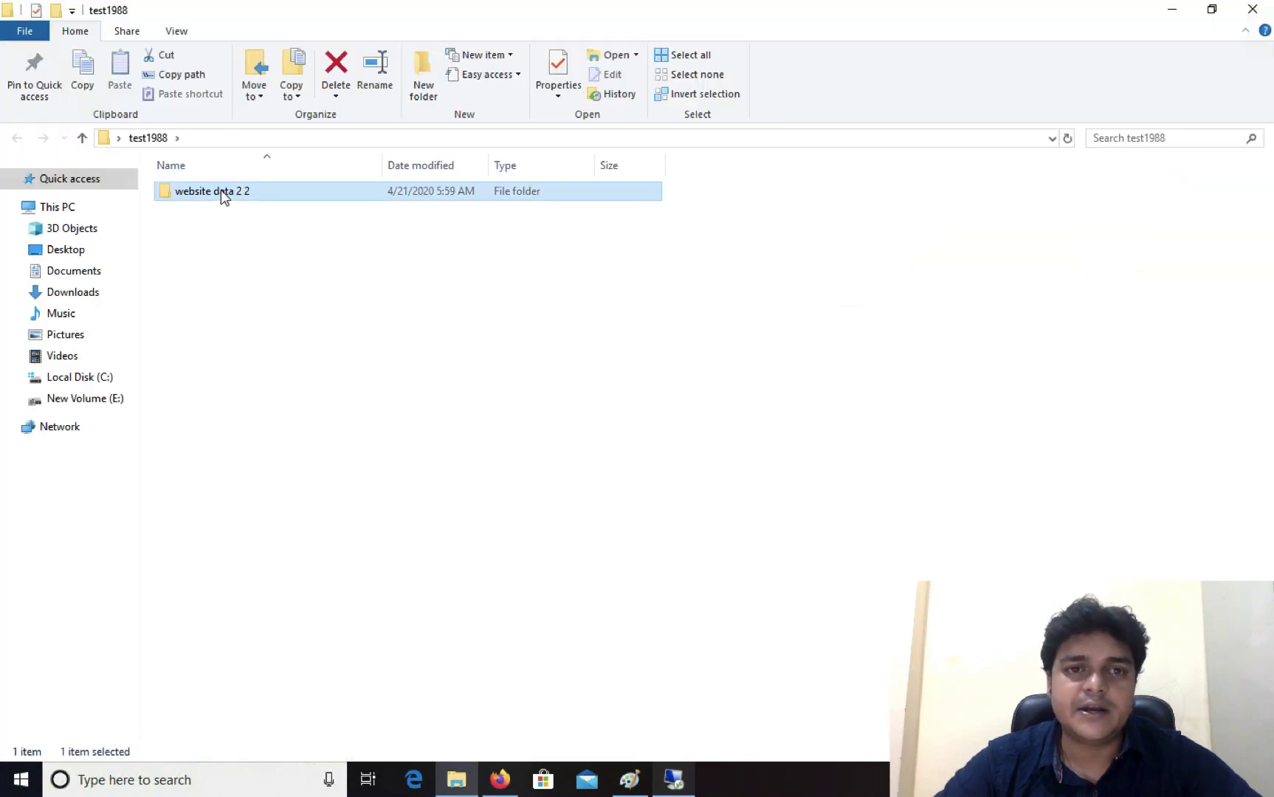
{"action": "double_click", "coordinate": [221, 190]}
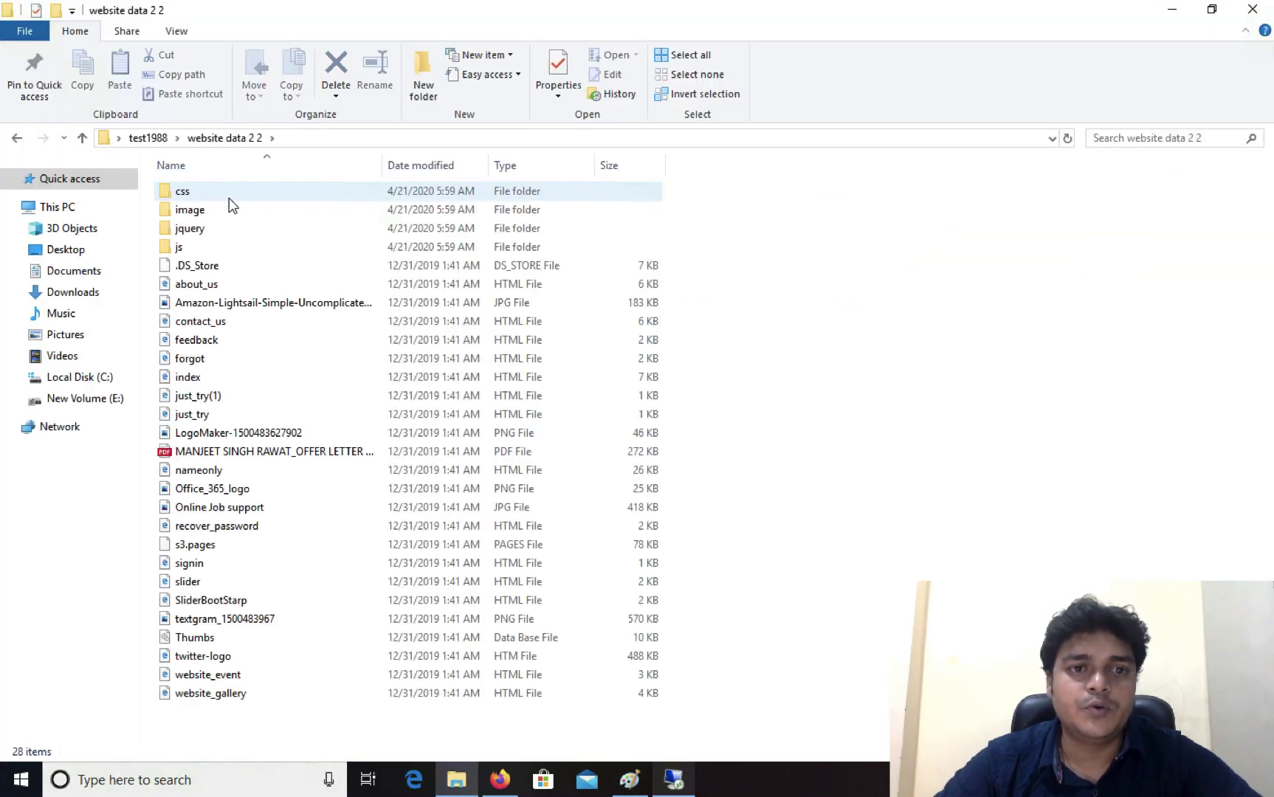
{"action": "left_click", "coordinate": [230, 371]}
{"action": "key", "text": "ctrl+a"}
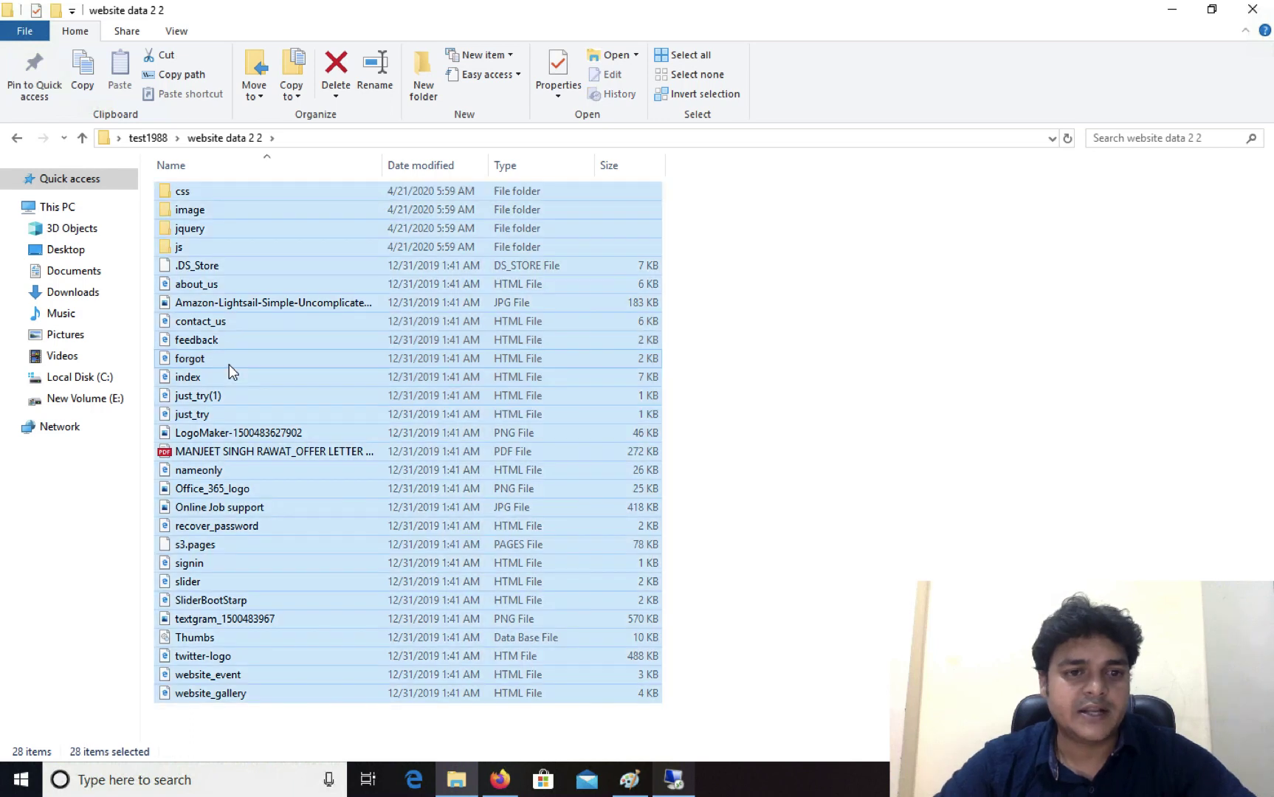
{"action": "right_click", "coordinate": [238, 332]}
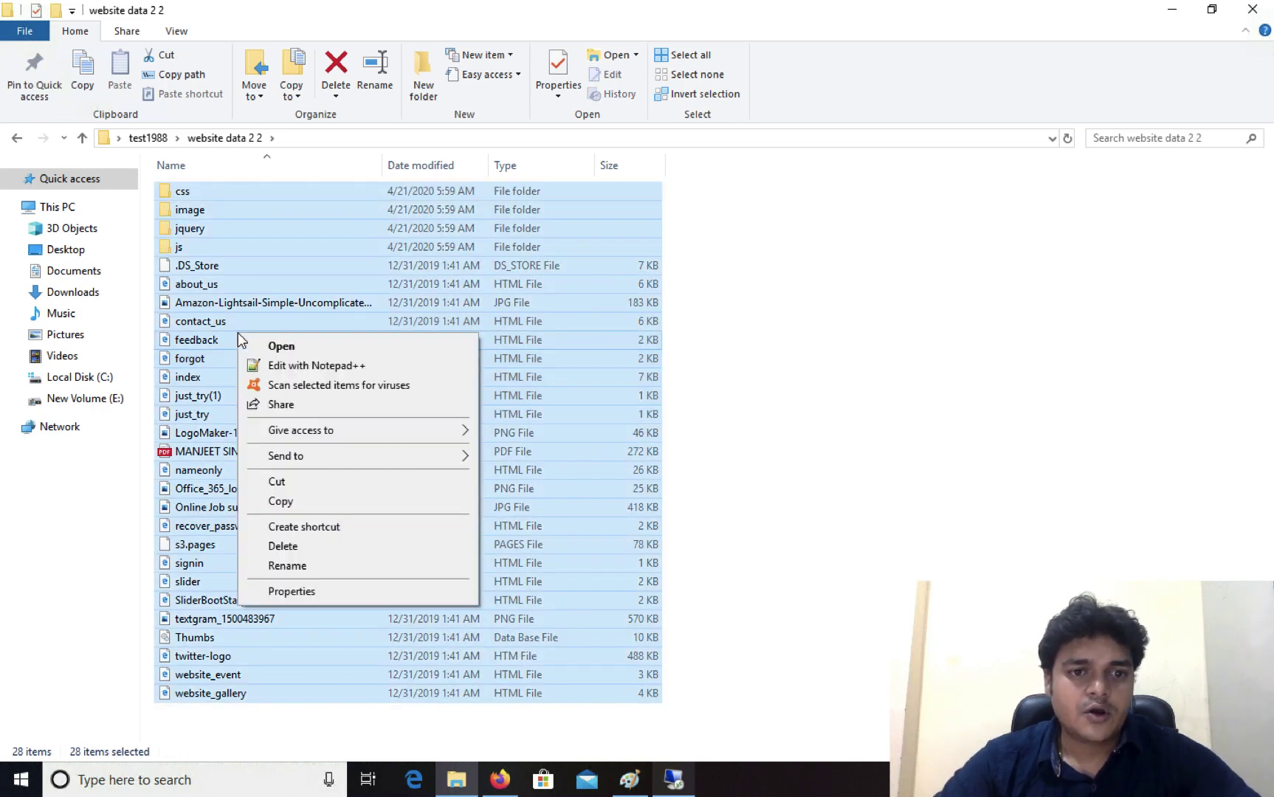
{"action": "left_click", "coordinate": [291, 505]}
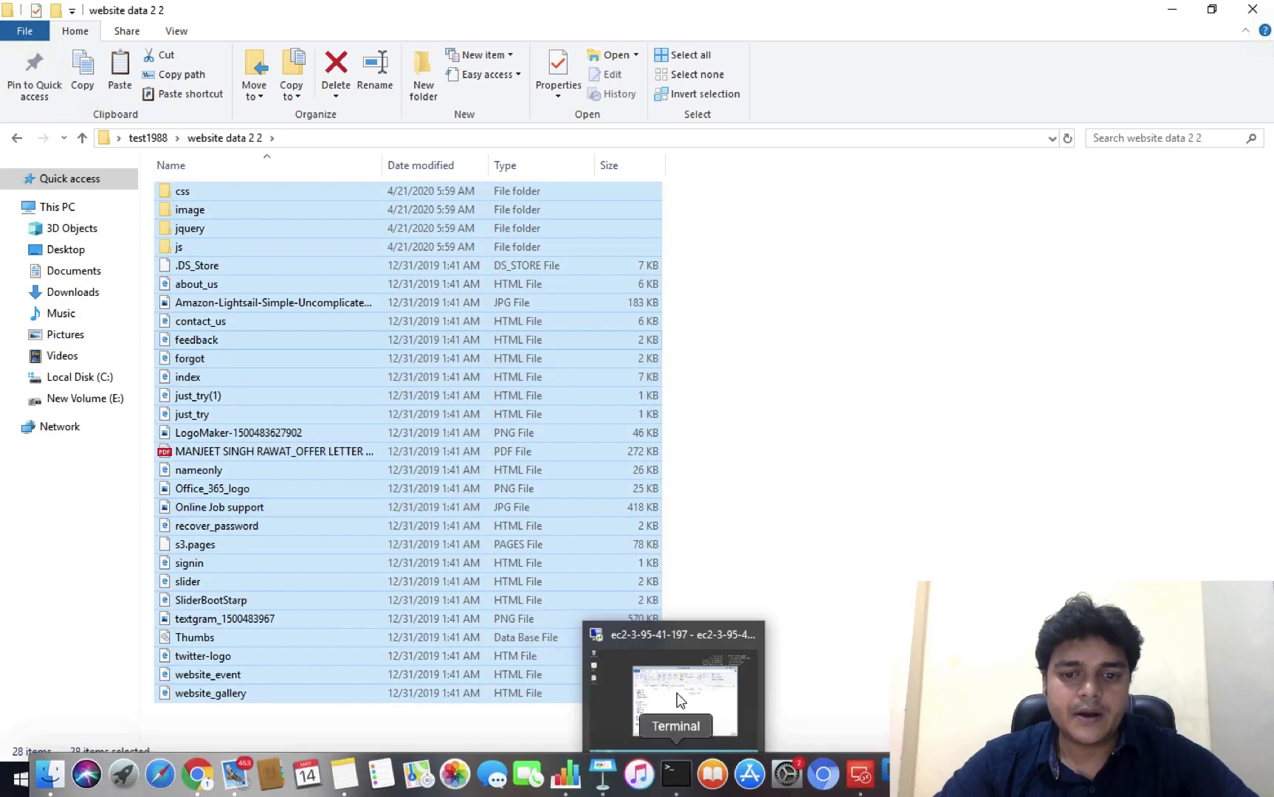
- Paste the copied website files into C:\inetpub\wwwroot on the remote instance
{"action": "left_click", "coordinate": [673, 782]}
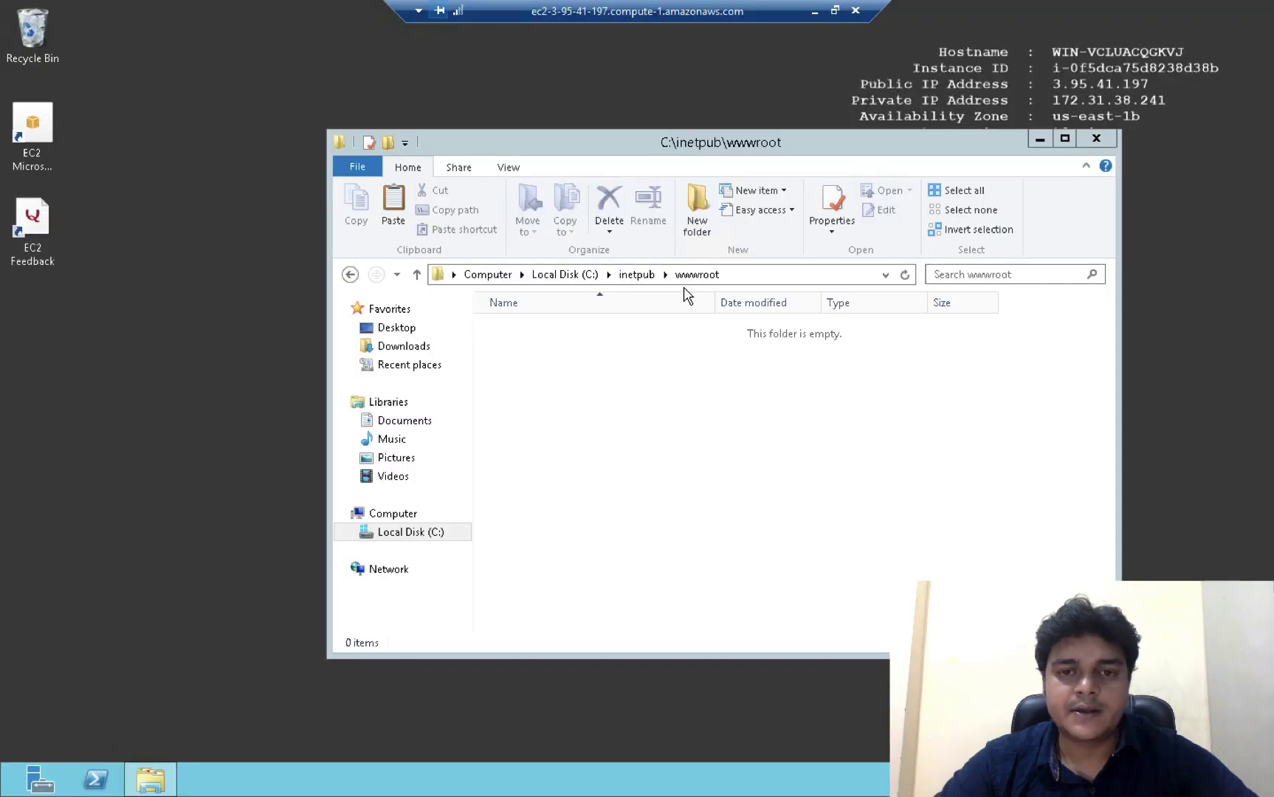
{"action": "right_click", "coordinate": [604, 429]}
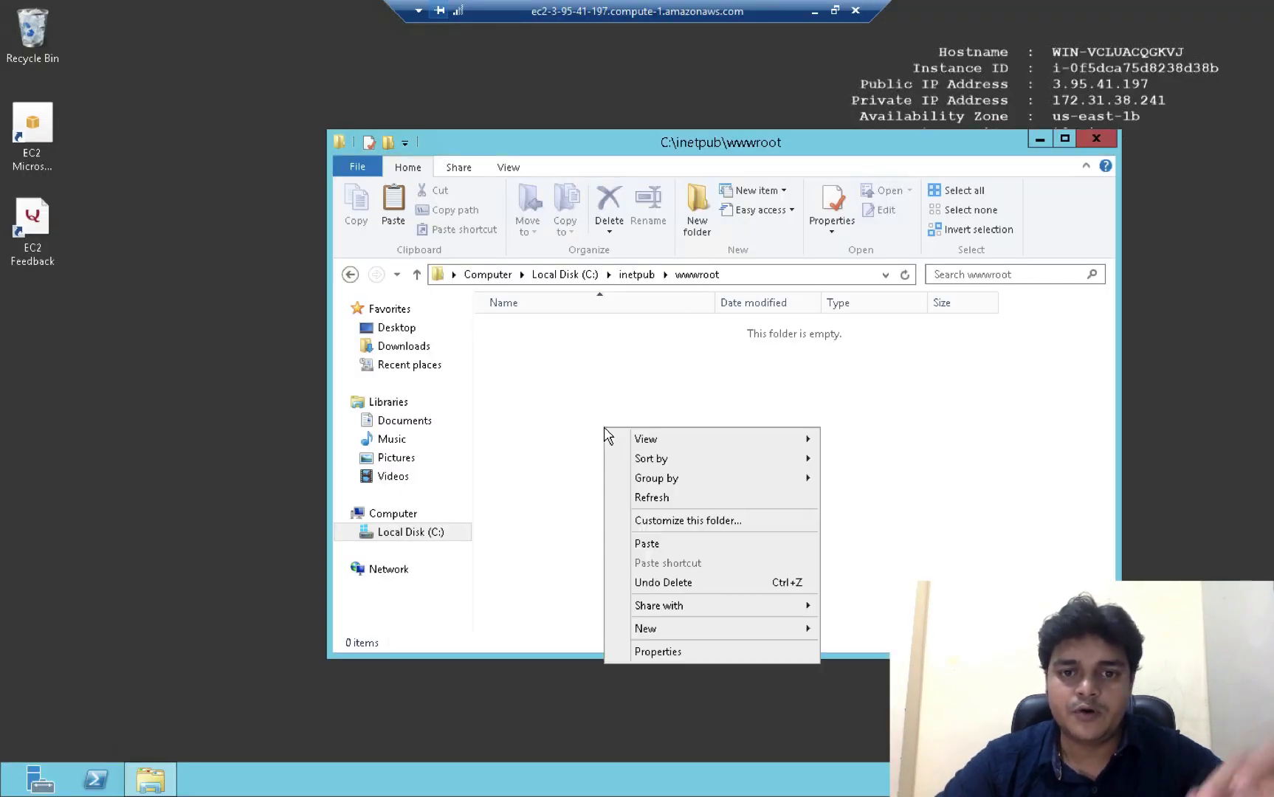
{"action": "left_click", "coordinate": [651, 543]}
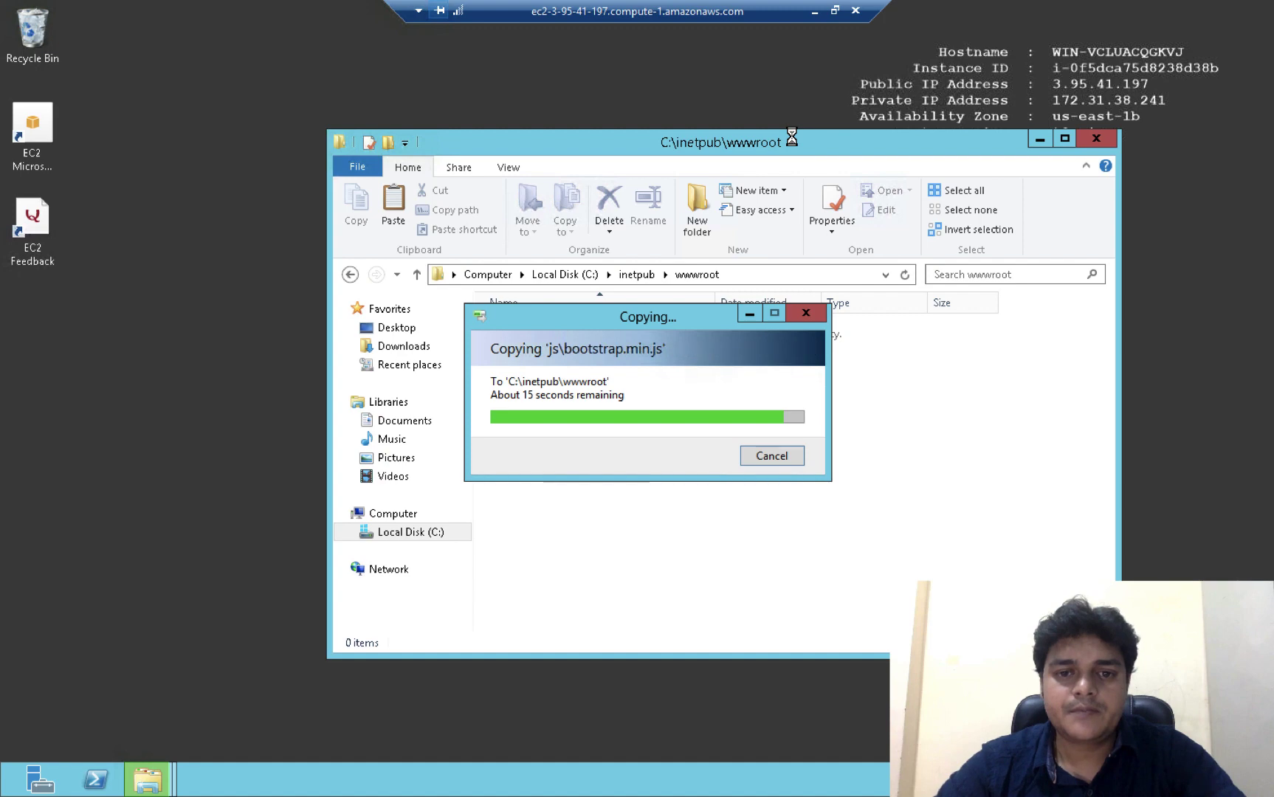
- Return to Firefox and reload the TrainingApp-env site address to check the deployed website
{"action": "left_click", "coordinate": [815, 13]}
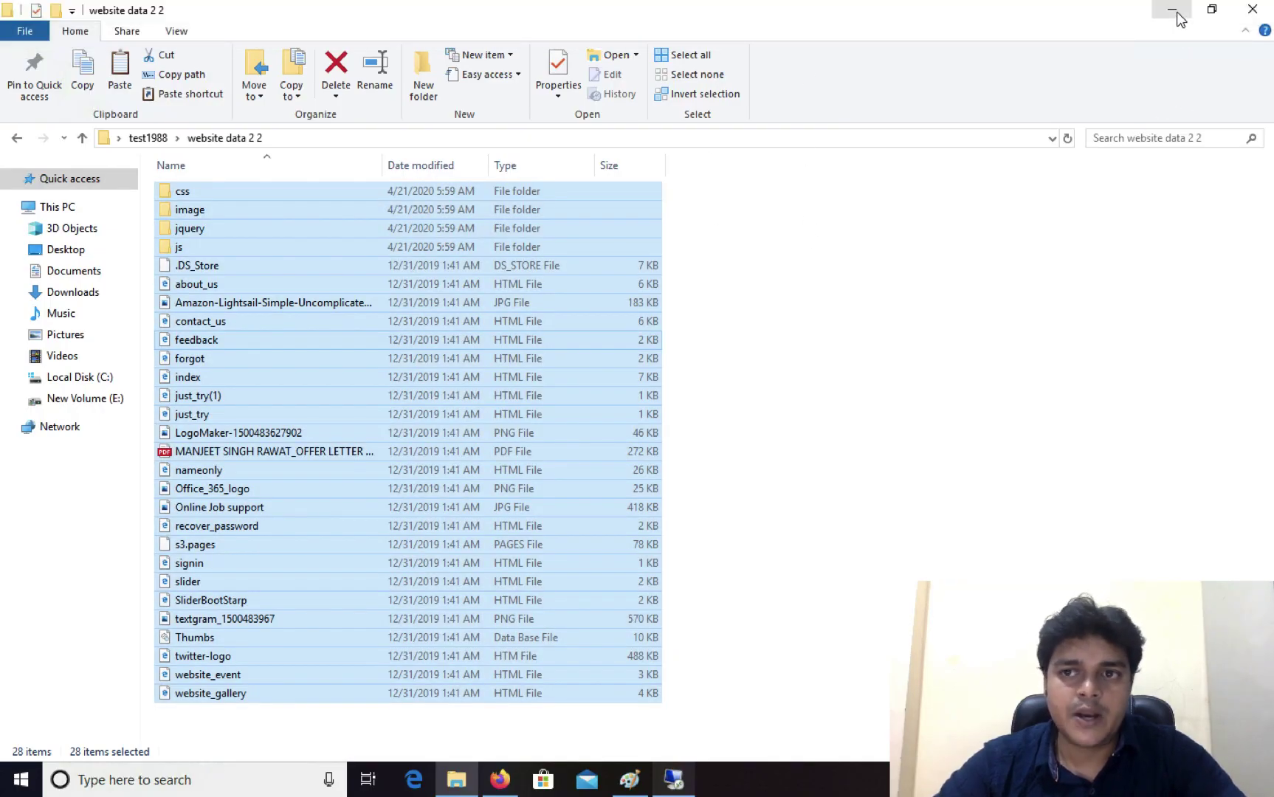
{"action": "left_click", "coordinate": [1178, 18]}
{"action": "left_click", "coordinate": [499, 779]}
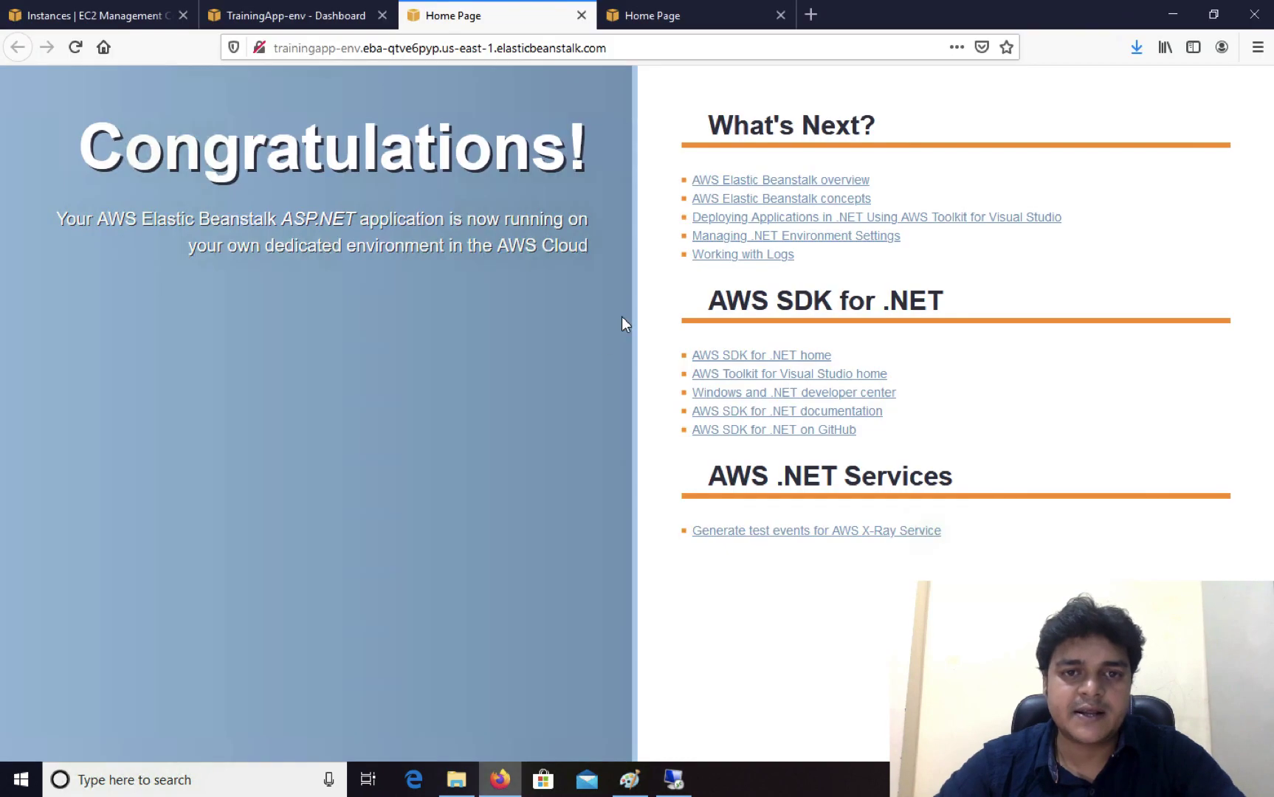
{"action": "left_click", "coordinate": [694, 51]}
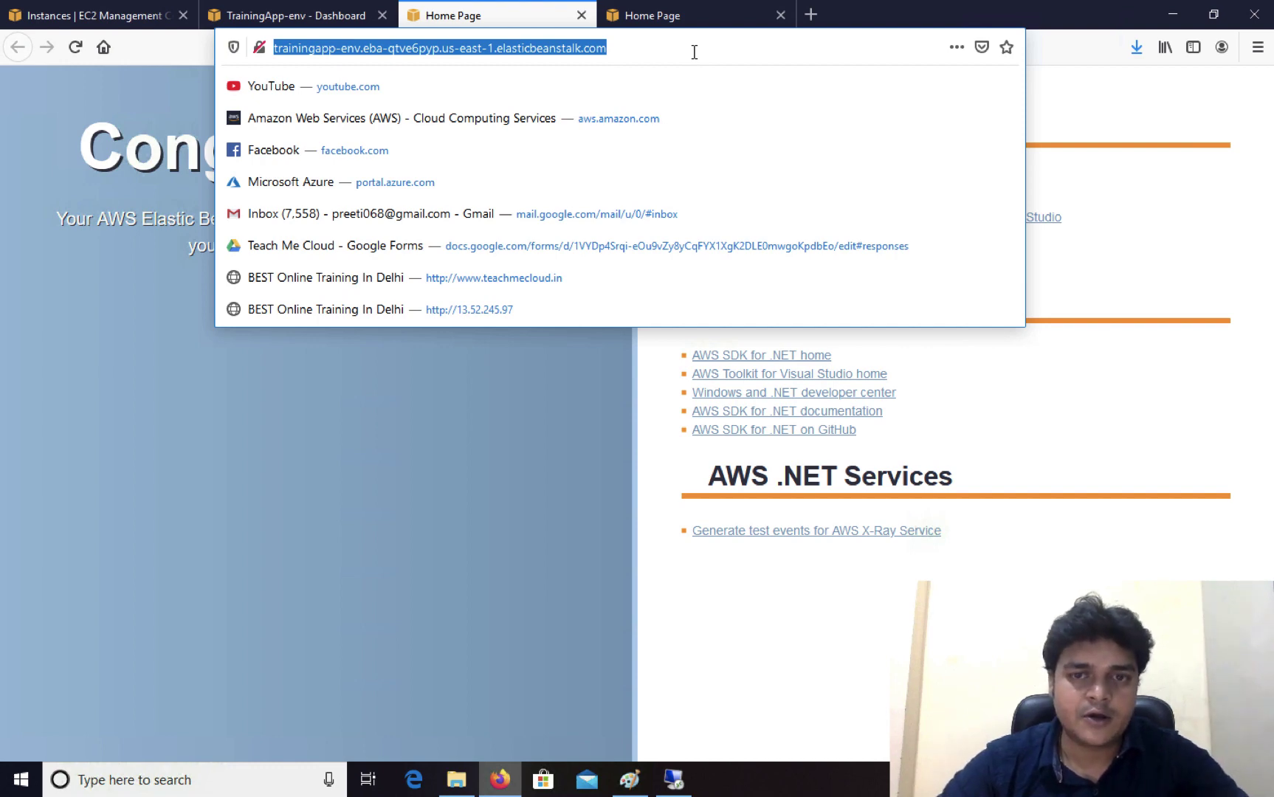
{"action": "key", "text": "Return"}
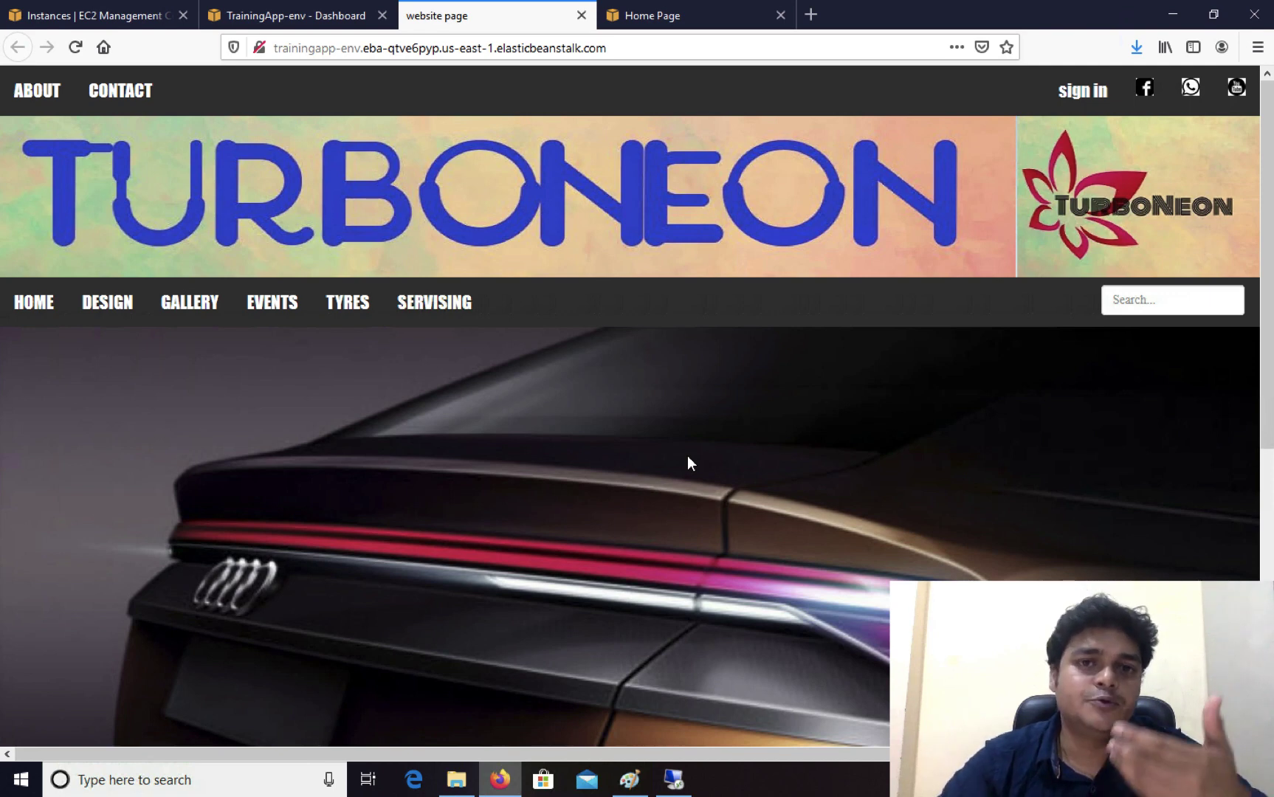
- Switch to the Paint notes, write "Create keypair ....associate vm" under Step-2, and color that line dark red
{"action": "left_click", "coordinate": [629, 778]}
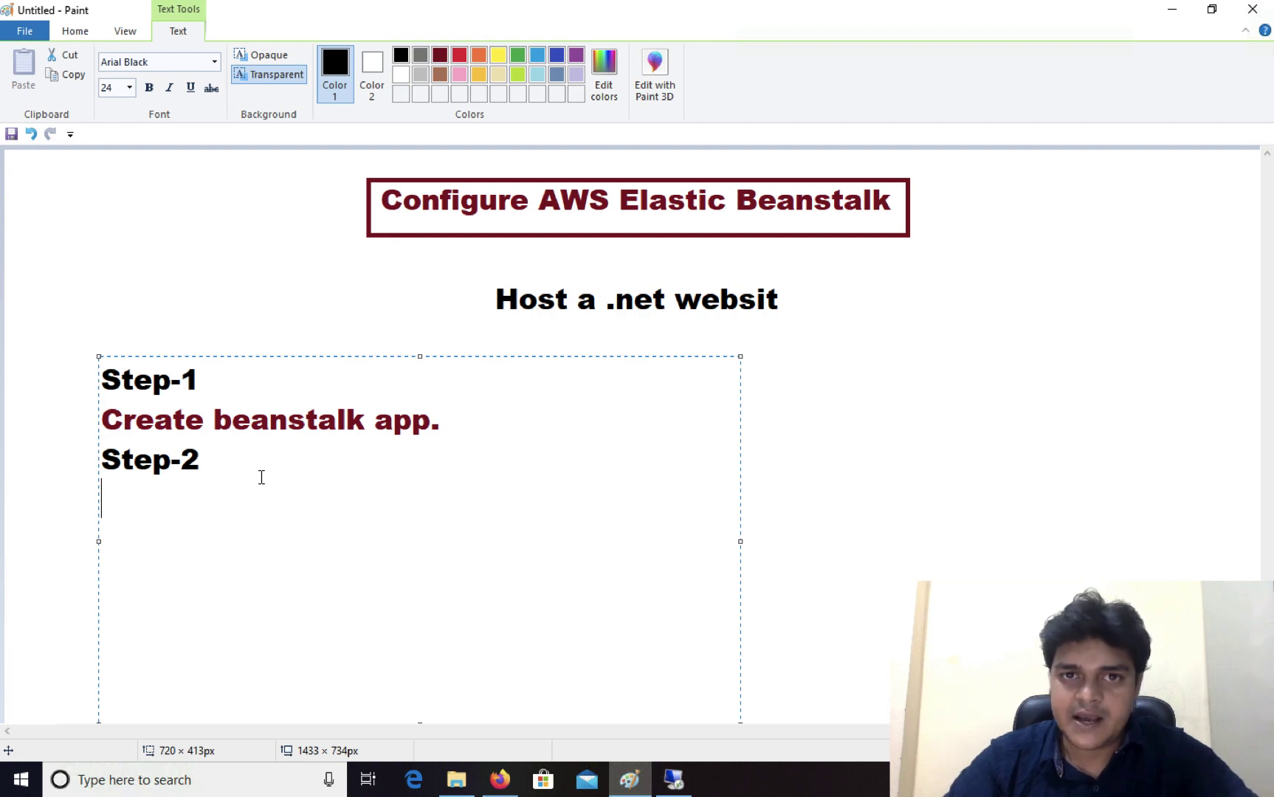
{"action": "type", "text": "Cr"}
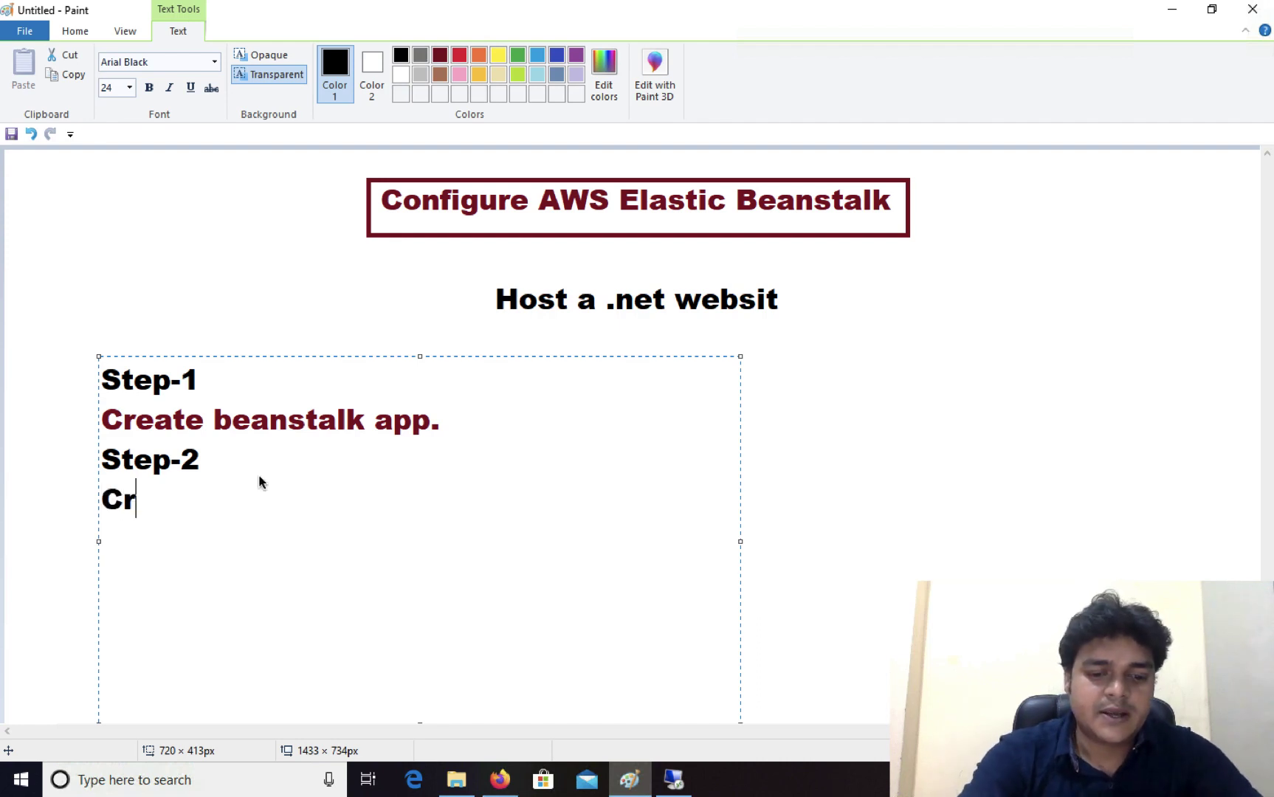
{"action": "type", "text": "eate ke"}
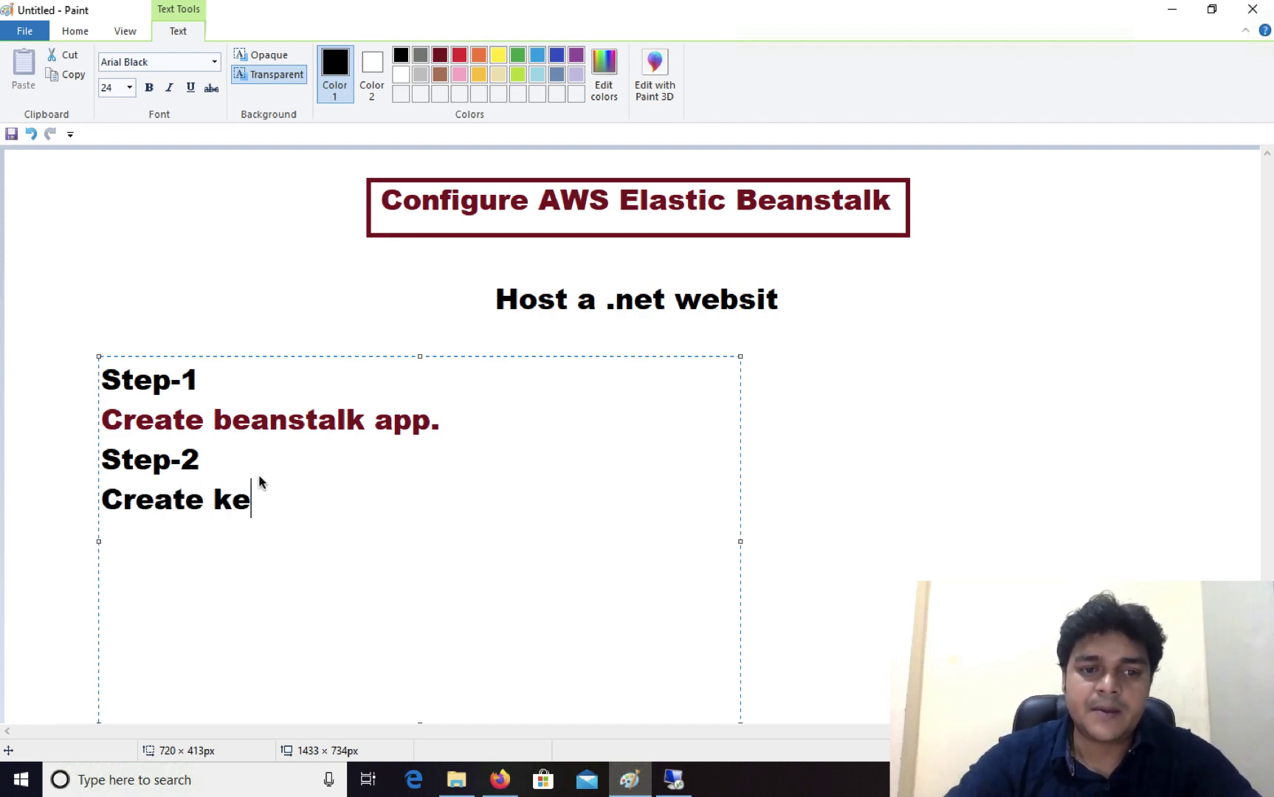
{"action": "type", "text": "ypair"}
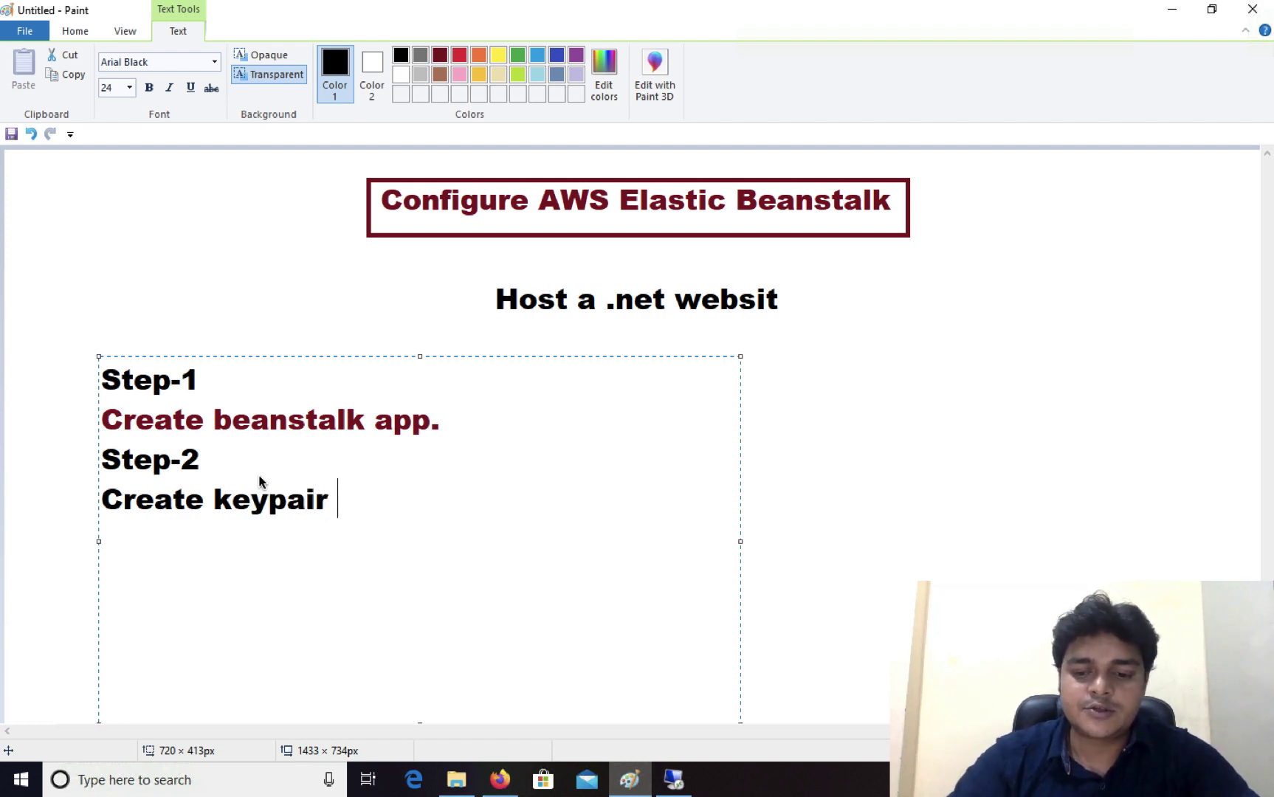
{"action": "type", "text": " ....ass"}
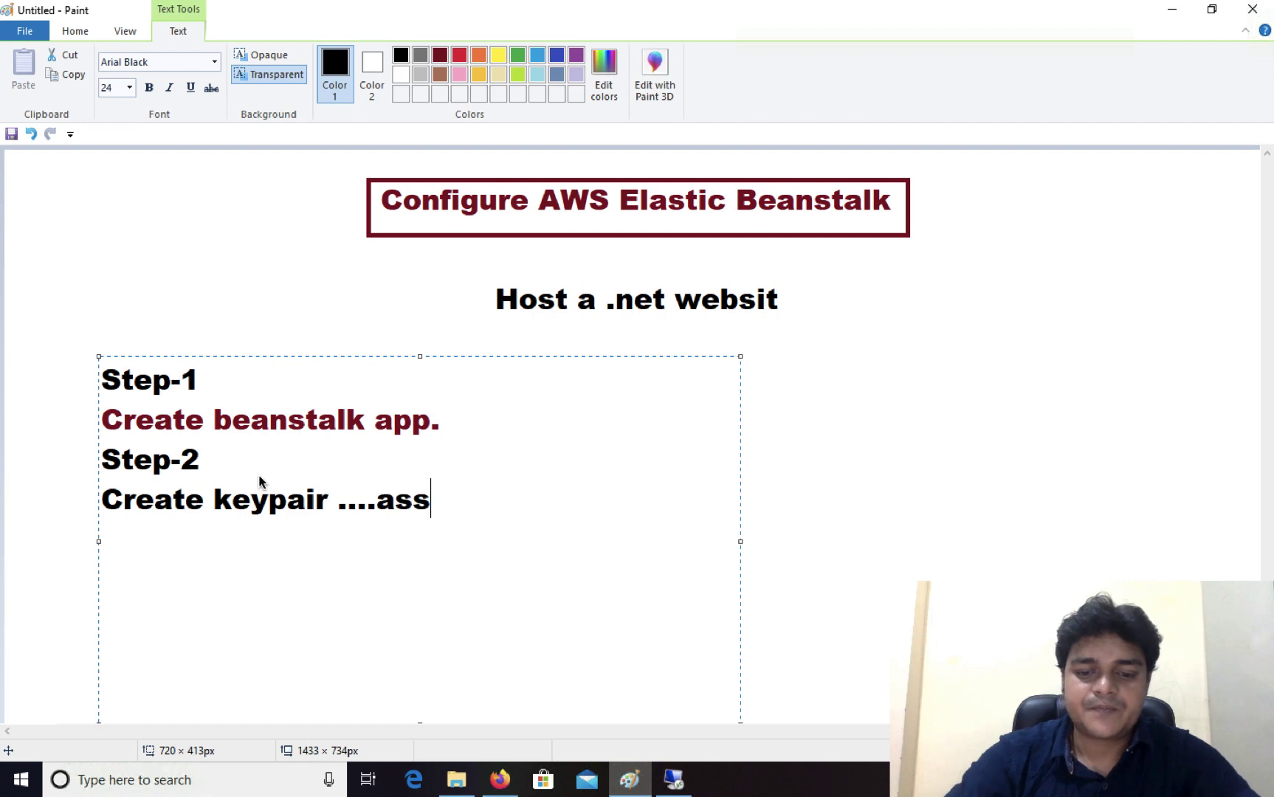
{"action": "type", "text": "ociate vm"}
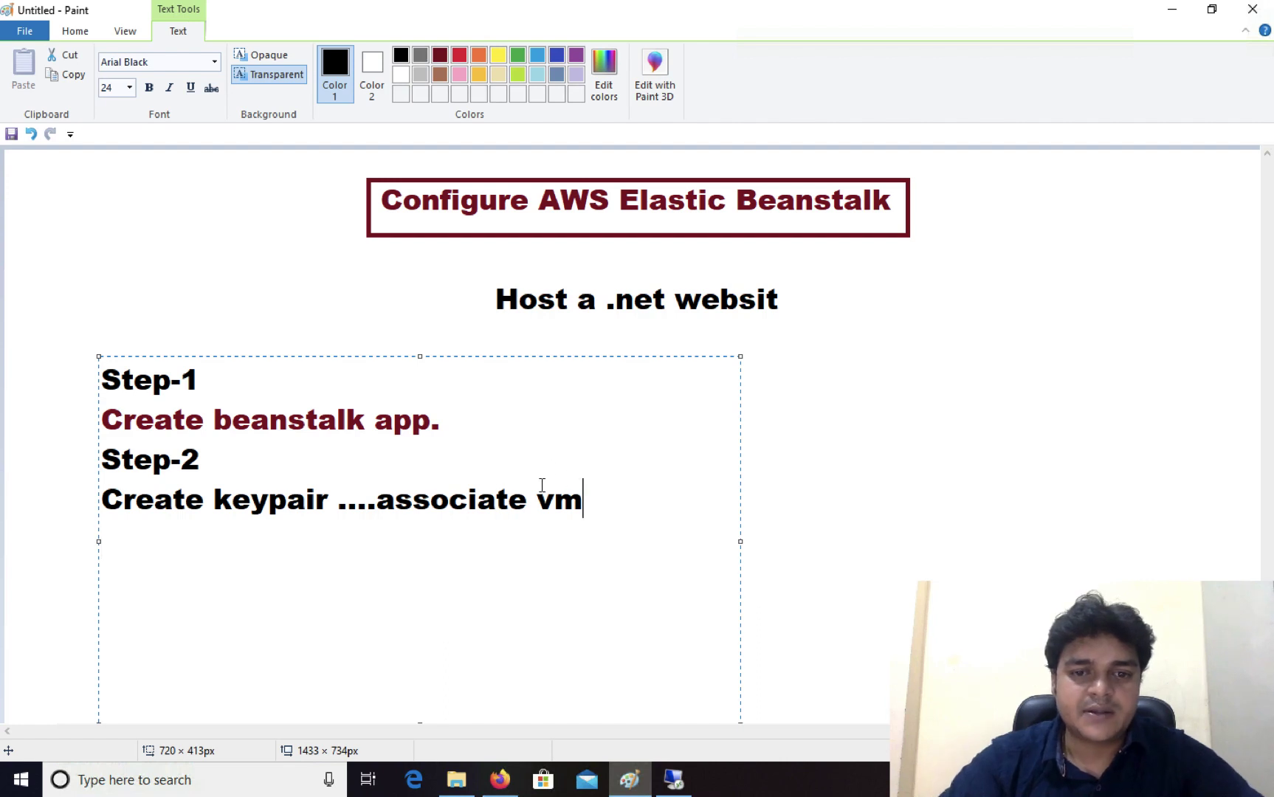
{"action": "left_click_drag", "start_coordinate": [542, 485], "coordinate": [140, 497]}
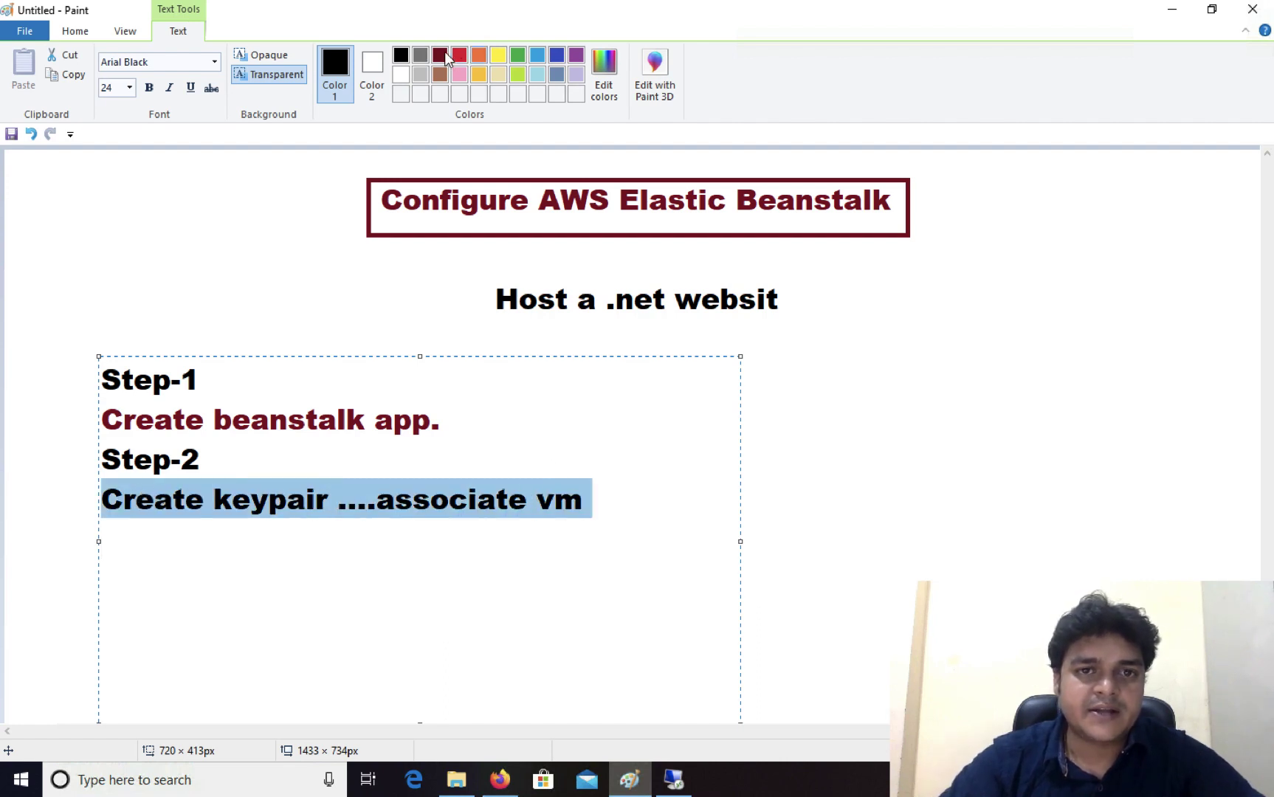
{"action": "left_click", "coordinate": [445, 58]}
- Begin another "Step" heading on the line below the keypair note
{"action": "left_click", "coordinate": [239, 551]}
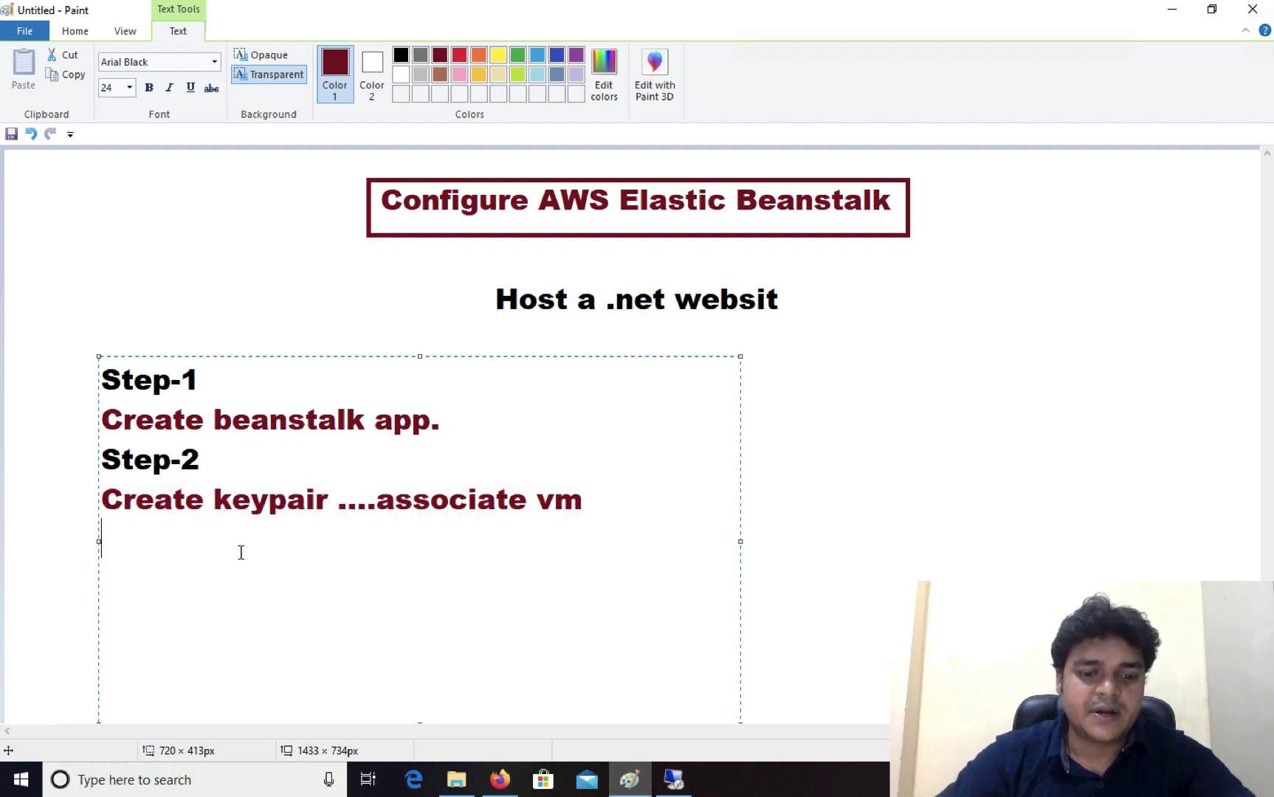
{"action": "type", "text": "Step"}
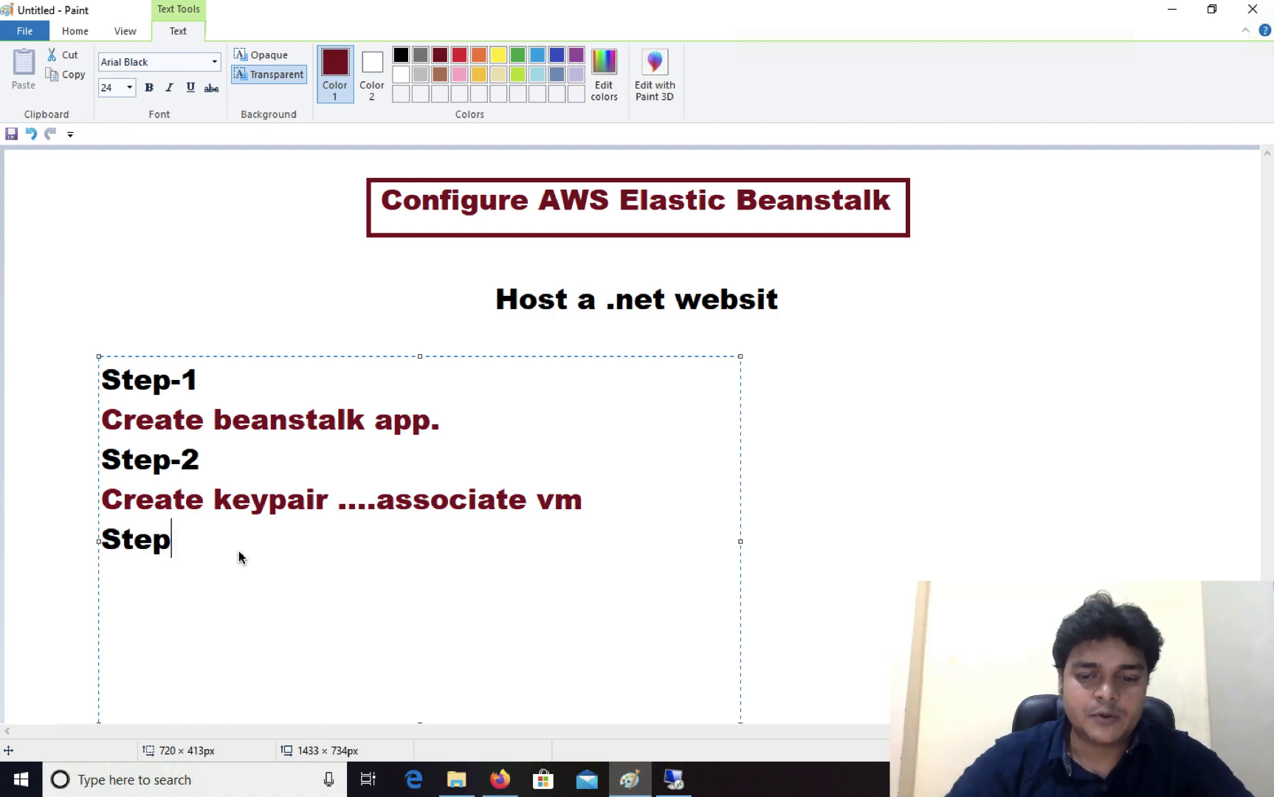